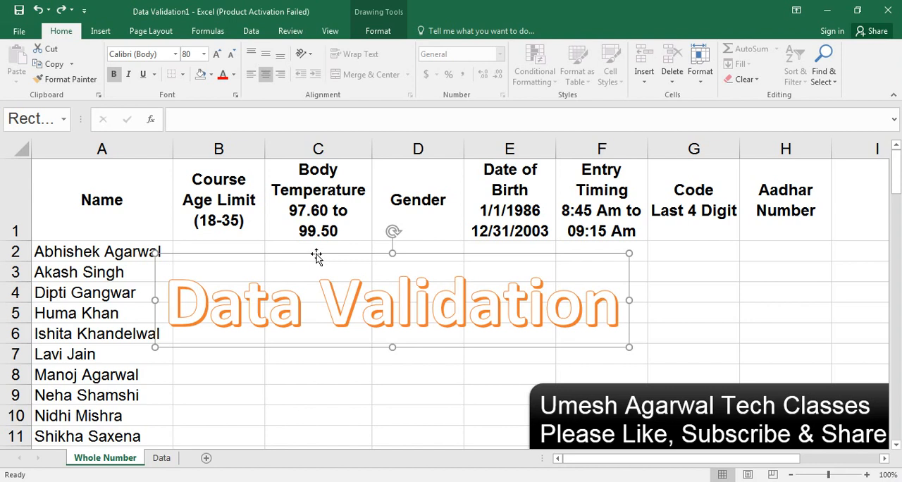
Step: Delete the "Data Validation" title graphic from the Whole Number sheet
{"action": "key", "text": "Delete"}
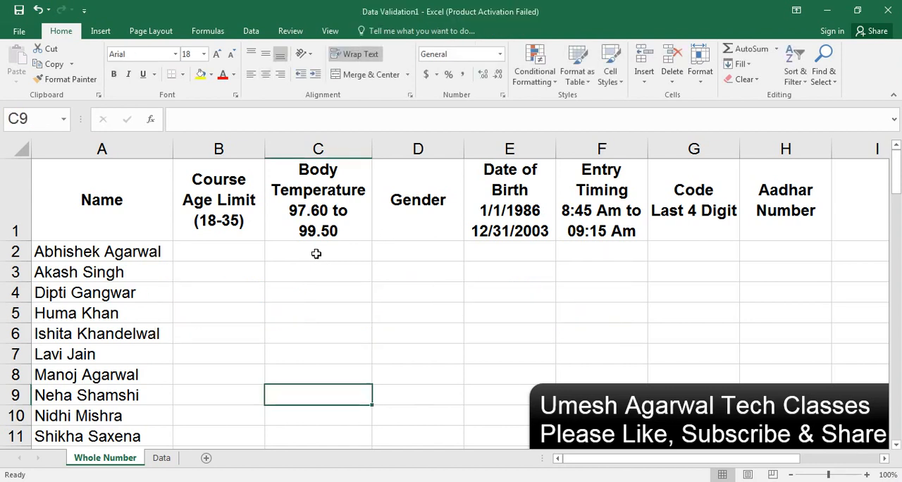
Step: Review the value types that data validation can allow for cell B2, and close the settings without changing them
{"action": "left_click", "coordinate": [239, 248]}
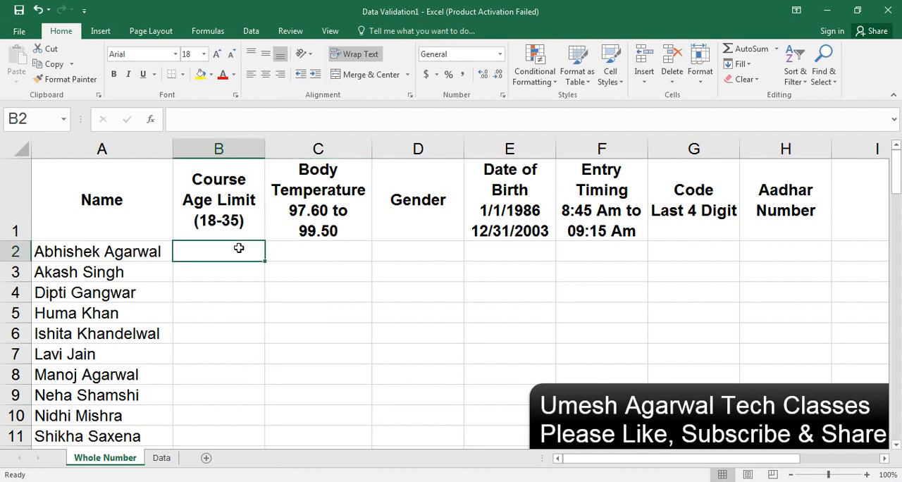
{"action": "left_click", "coordinate": [252, 33]}
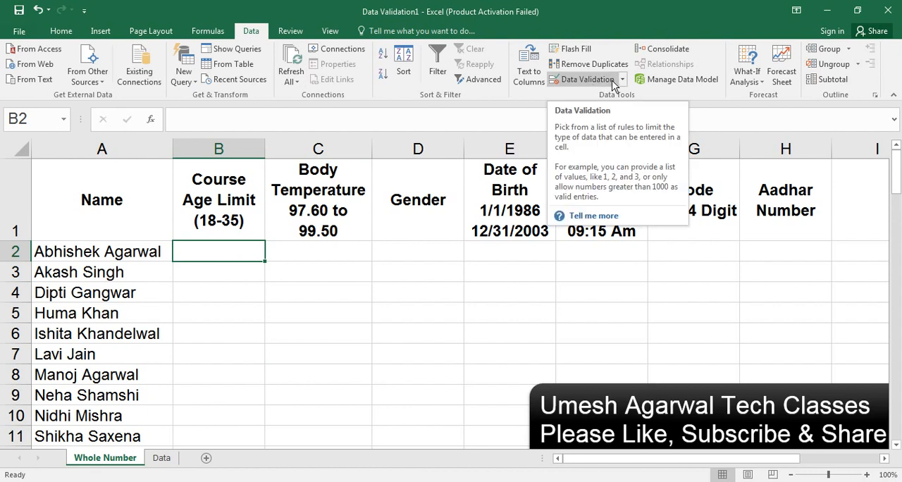
{"action": "left_click", "coordinate": [586, 79]}
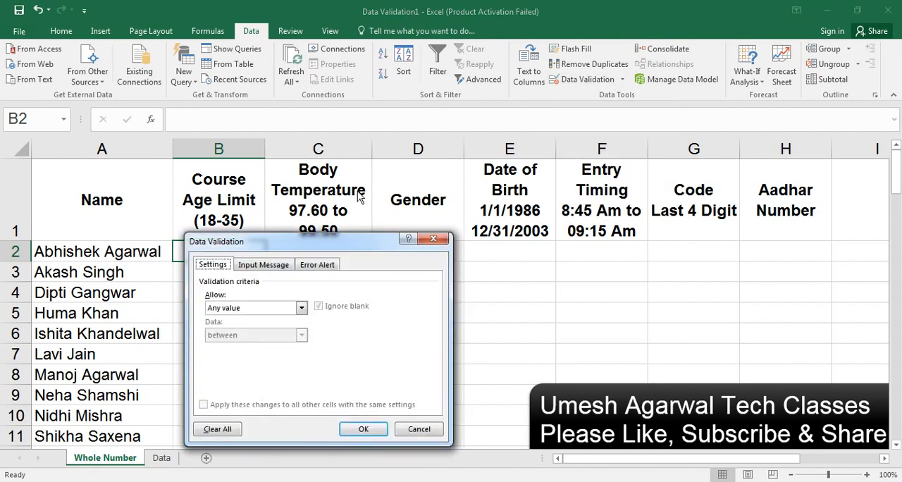
{"action": "left_click_drag", "start_coordinate": [313, 239], "coordinate": [479, 145]}
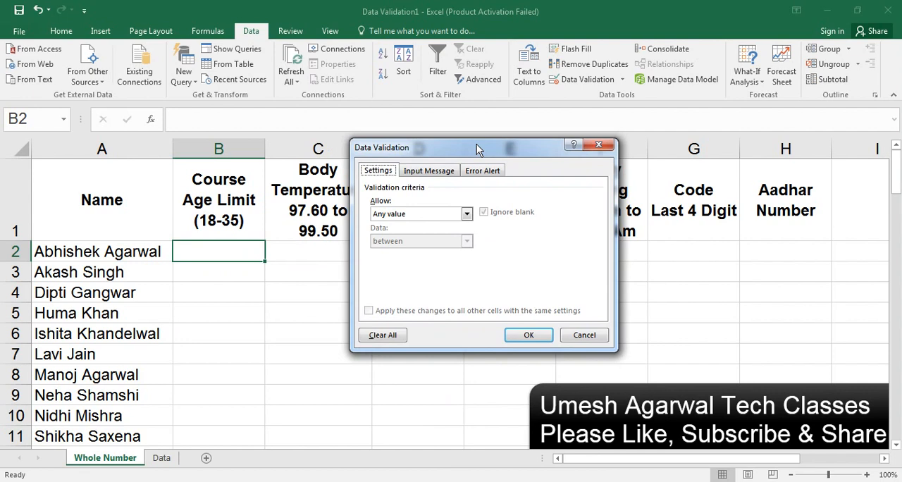
{"action": "left_click", "coordinate": [421, 215]}
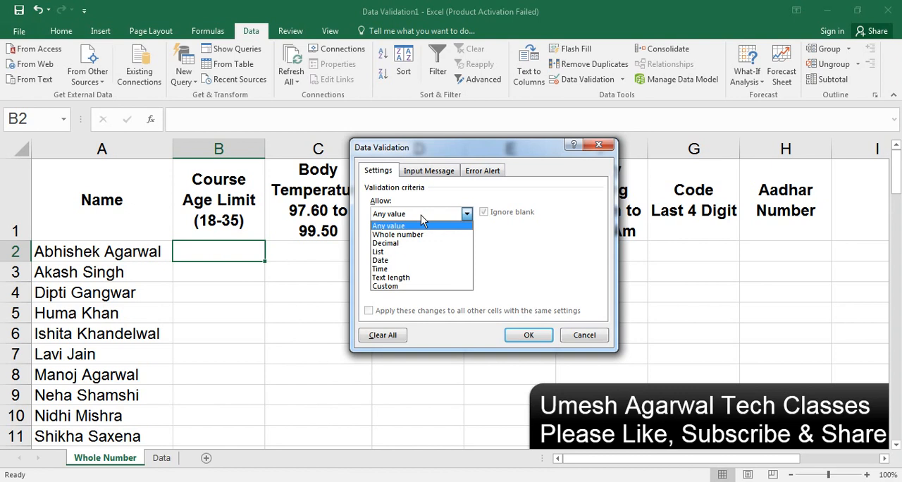
{"action": "left_click", "coordinate": [597, 146]}
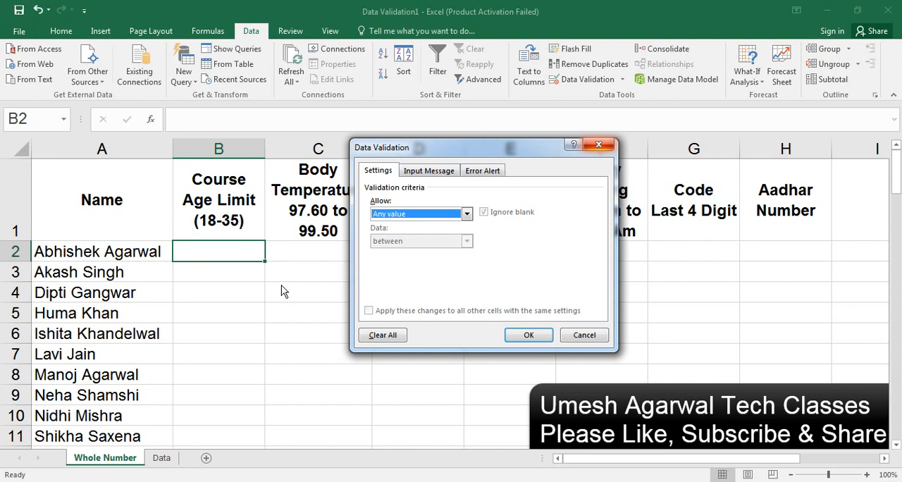
{"action": "left_click", "coordinate": [599, 144]}
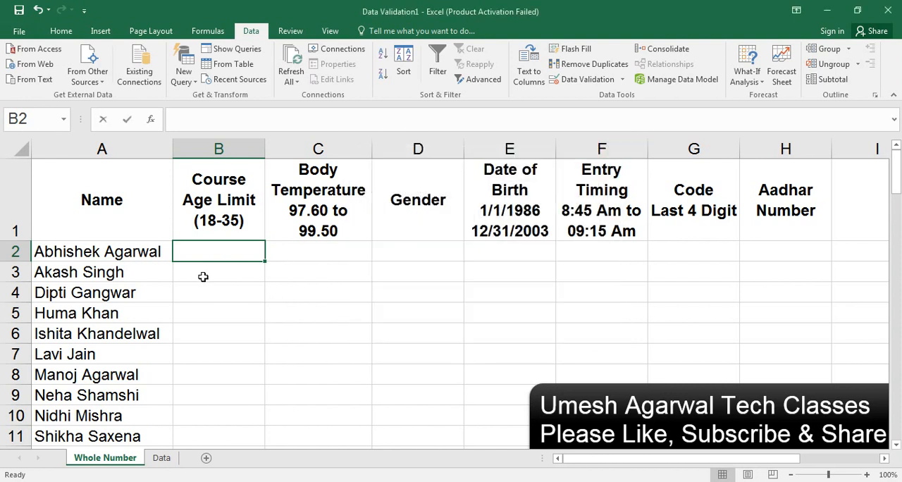
Step: Enter the unrestricted test values 454545, fgdajgdas and fsfsf5 in cells B2 to B4
{"action": "type", "text": "454545"}
{"action": "key", "text": "Return"}
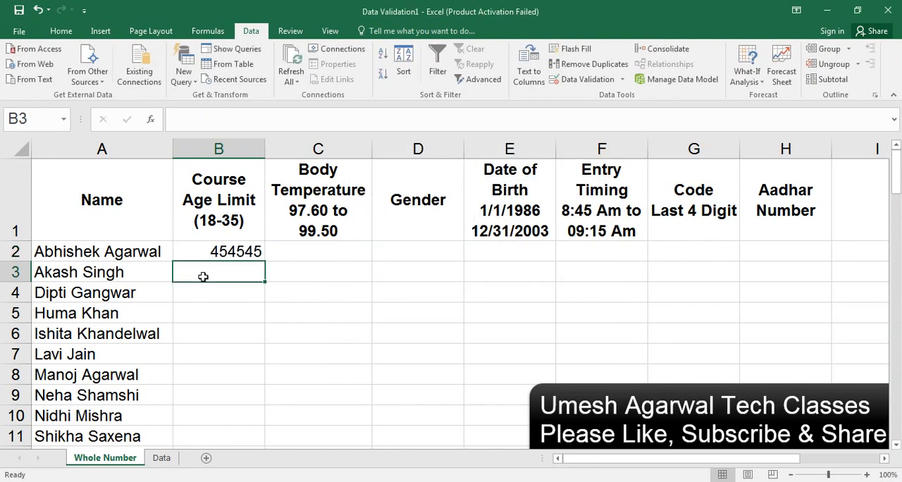
{"action": "type", "text": "fgdajgdas"}
{"action": "key", "text": "Return"}
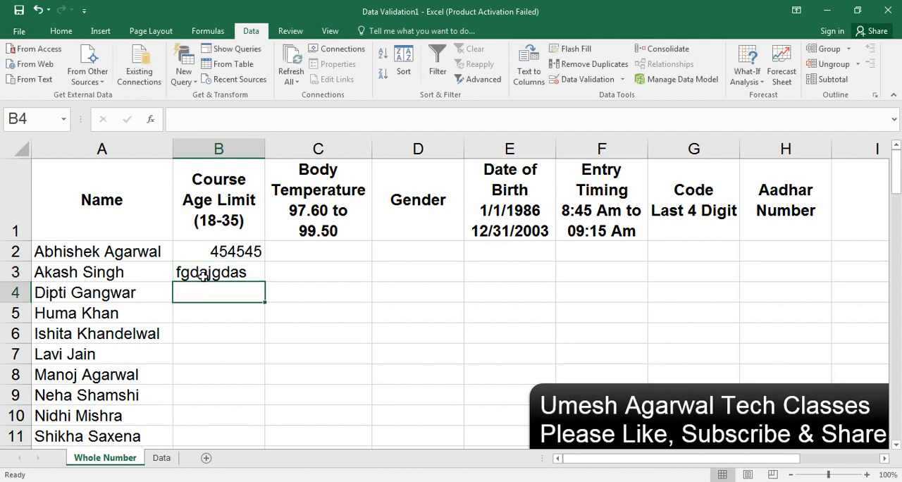
{"action": "type", "text": "fsfsf5"}
{"action": "key", "text": "Return"}
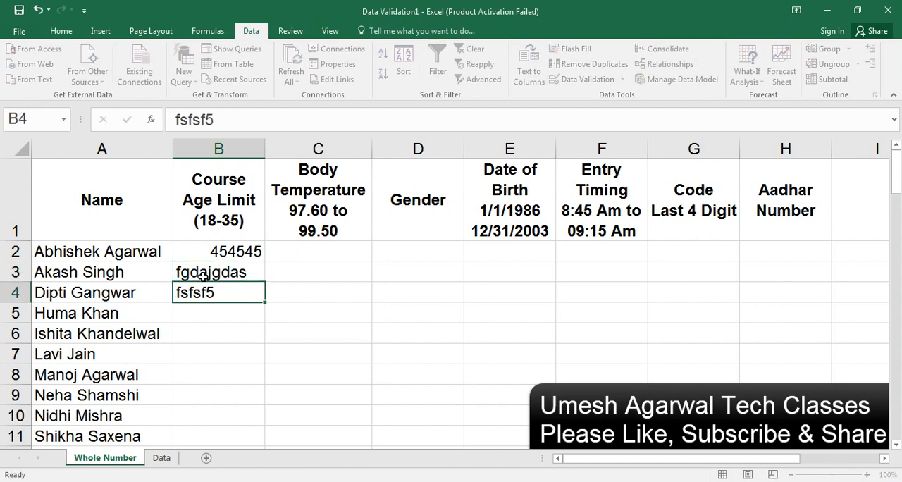
{"action": "key", "text": "Return"}
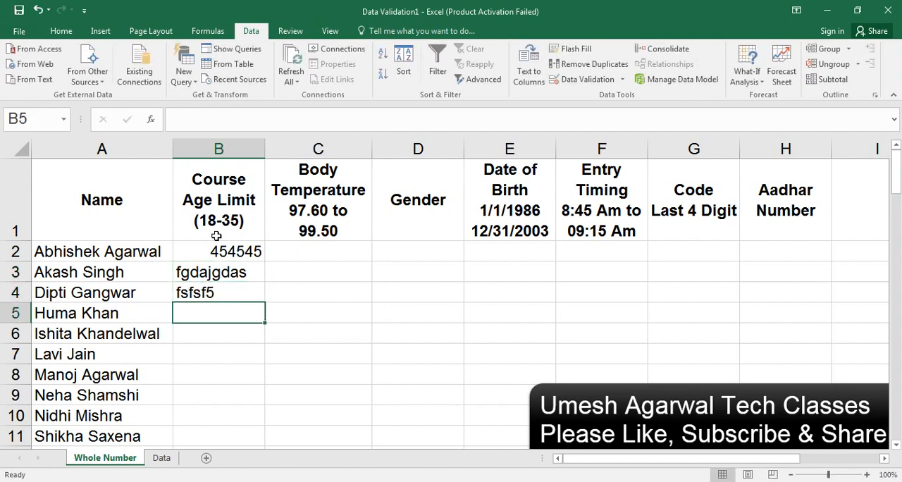
Step: Clear the test entries from cells B2 to B4
{"action": "double_click", "coordinate": [208, 251]}
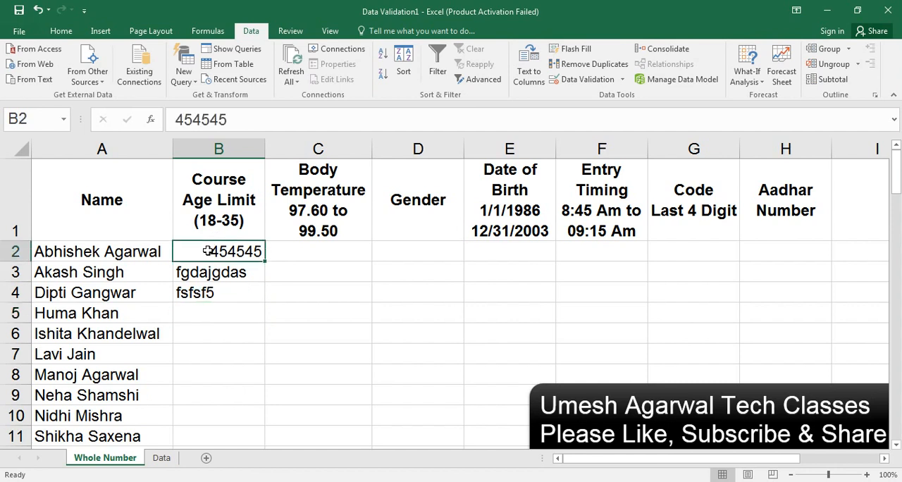
{"action": "left_click_drag", "start_coordinate": [207, 251], "coordinate": [203, 304]}
{"action": "key", "text": "Escape"}
{"action": "left_click", "coordinate": [215, 291], "text": "shift"}
{"action": "key", "text": "Delete"}
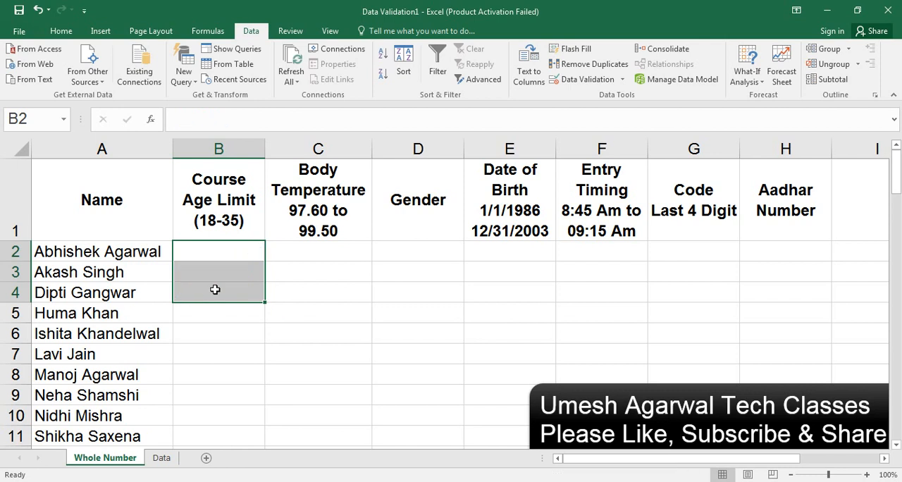
Step: Start a data validation rule for the whole of column B that allows whole numbers with the between condition
{"action": "left_click", "coordinate": [233, 144]}
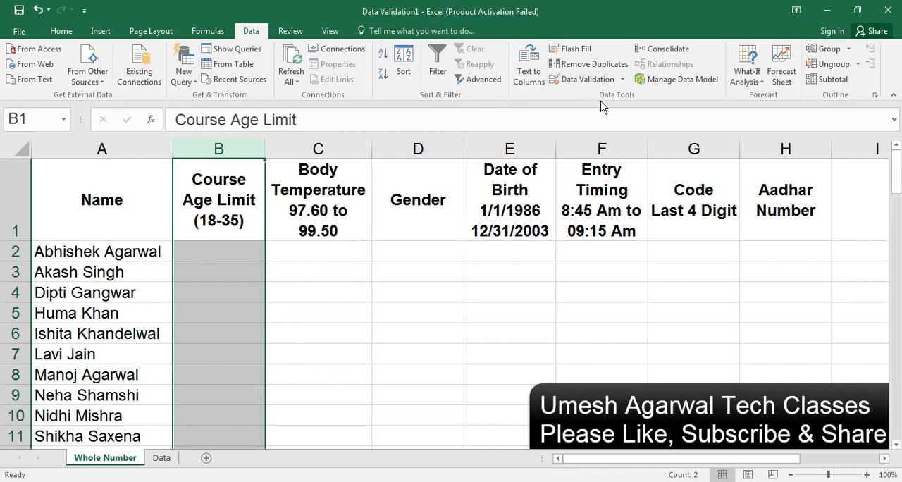
{"action": "left_click", "coordinate": [624, 79]}
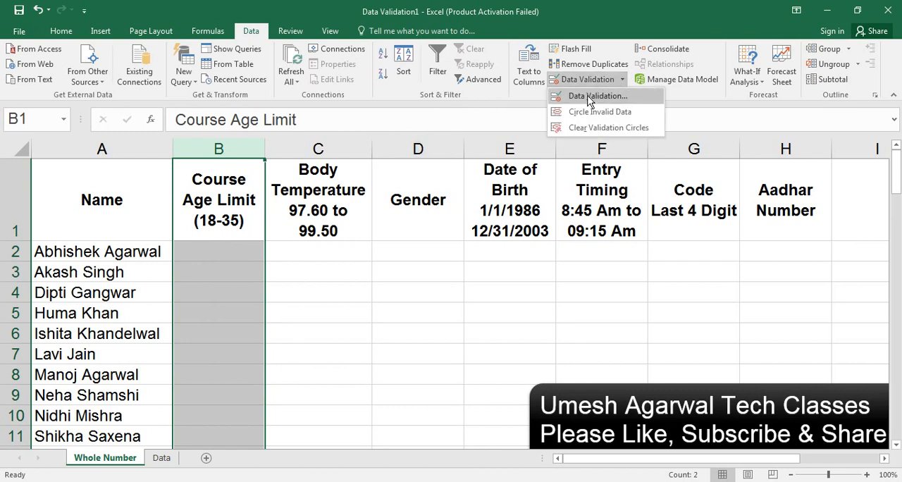
{"action": "left_click", "coordinate": [589, 99]}
{"action": "left_click_drag", "start_coordinate": [476, 154], "coordinate": [532, 127]}
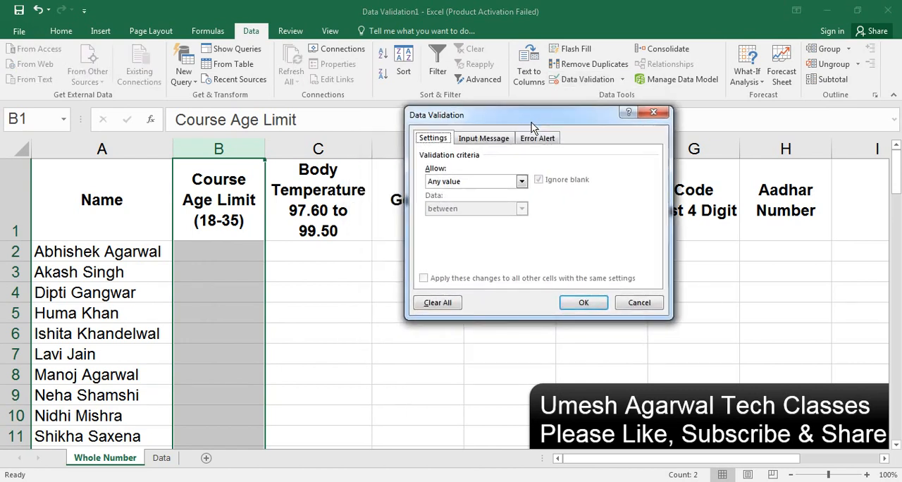
{"action": "left_click", "coordinate": [521, 181]}
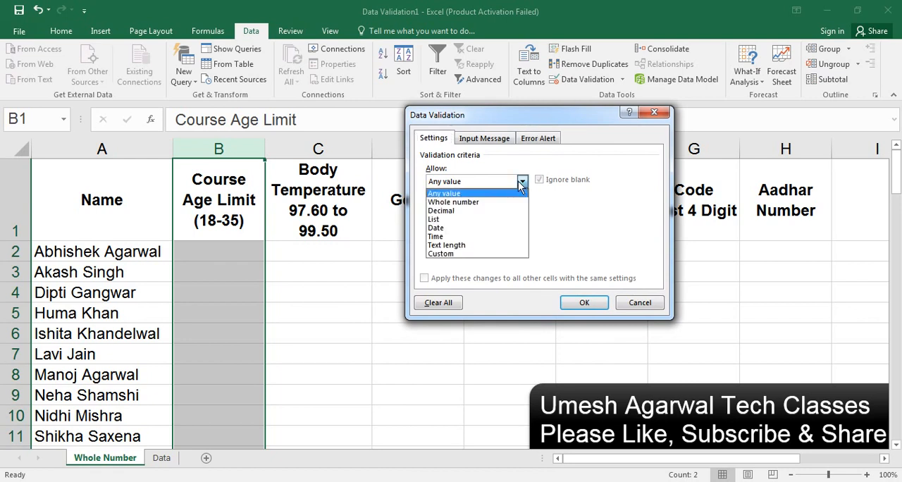
{"action": "left_click", "coordinate": [476, 203]}
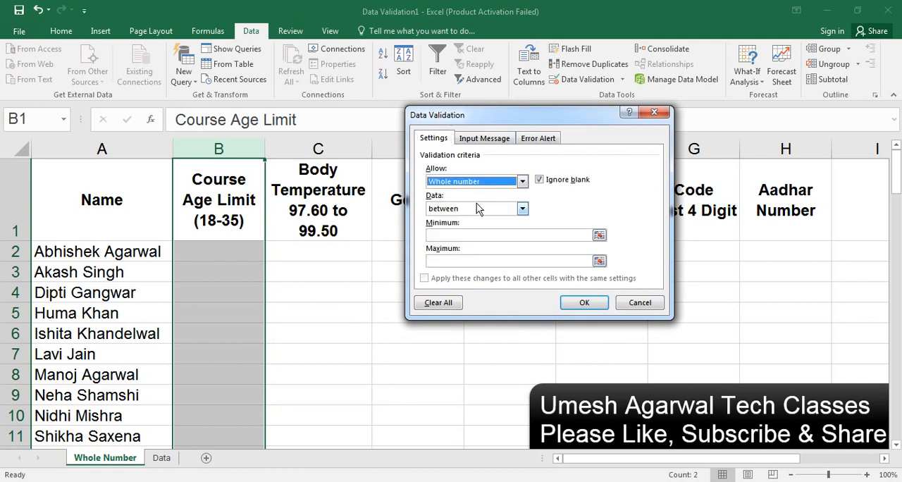
{"action": "left_click", "coordinate": [476, 210]}
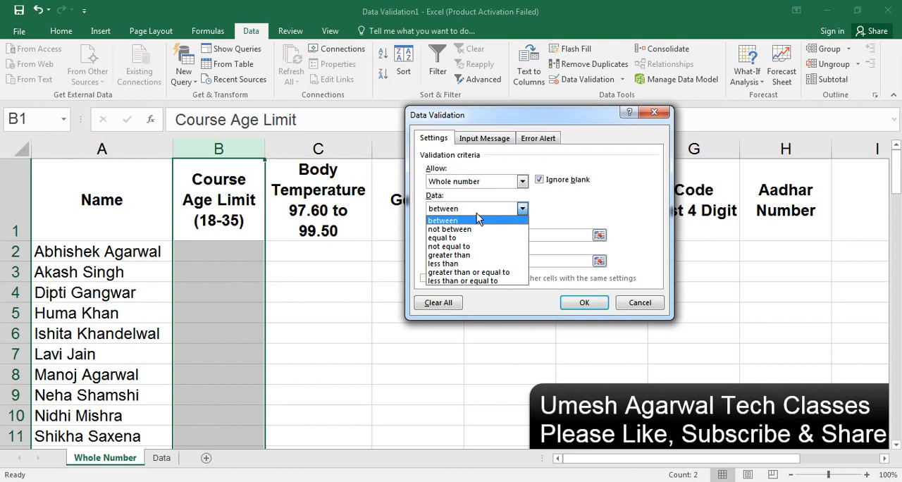
{"action": "left_click", "coordinate": [476, 217]}
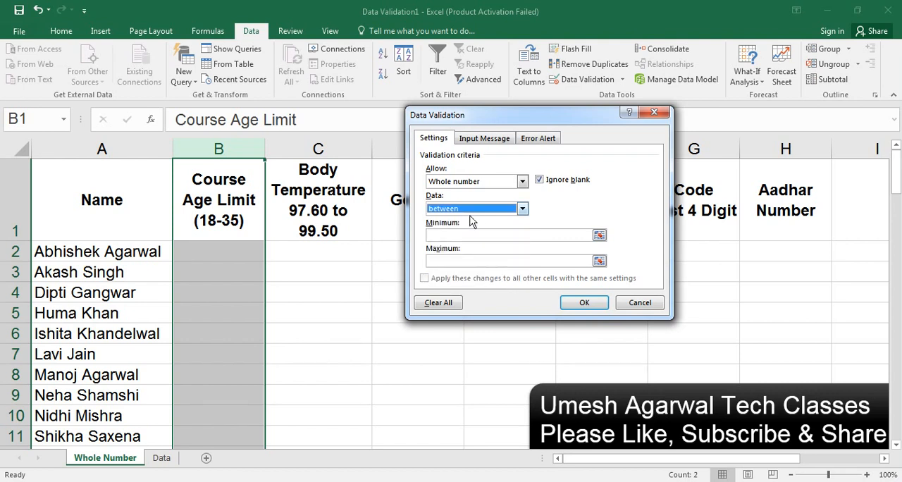
Step: Set the rule's minimum to 18 and maximum to 35, and apply it to column B
{"action": "left_click", "coordinate": [446, 233]}
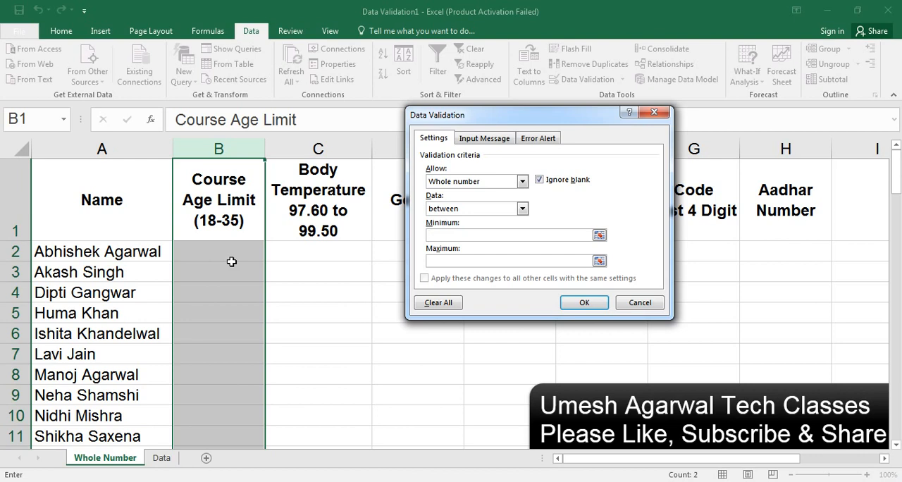
{"action": "type", "text": "18"}
{"action": "left_click", "coordinate": [464, 263]}
{"action": "type", "text": "35"}
{"action": "left_click", "coordinate": [584, 305]}
Step: Enter the ages 18, 20, 25 and 35 in cells B2 to B5
{"action": "left_click", "coordinate": [210, 251]}
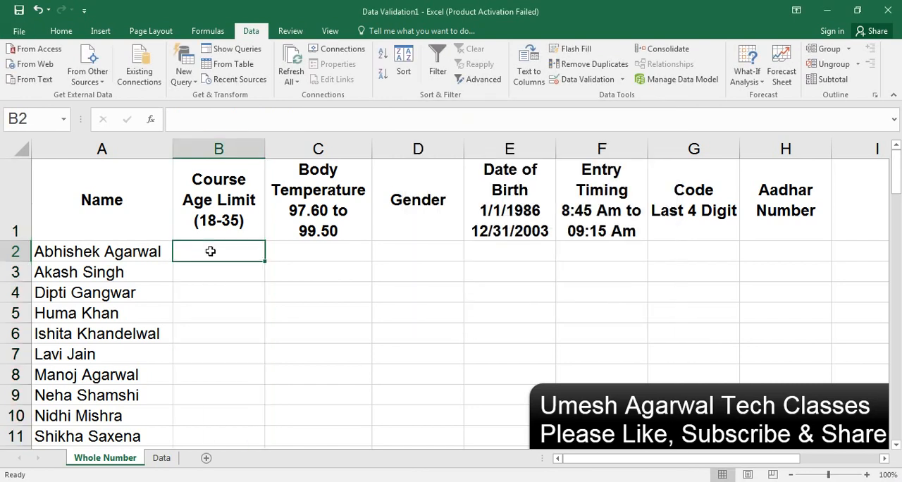
{"action": "type", "text": "18"}
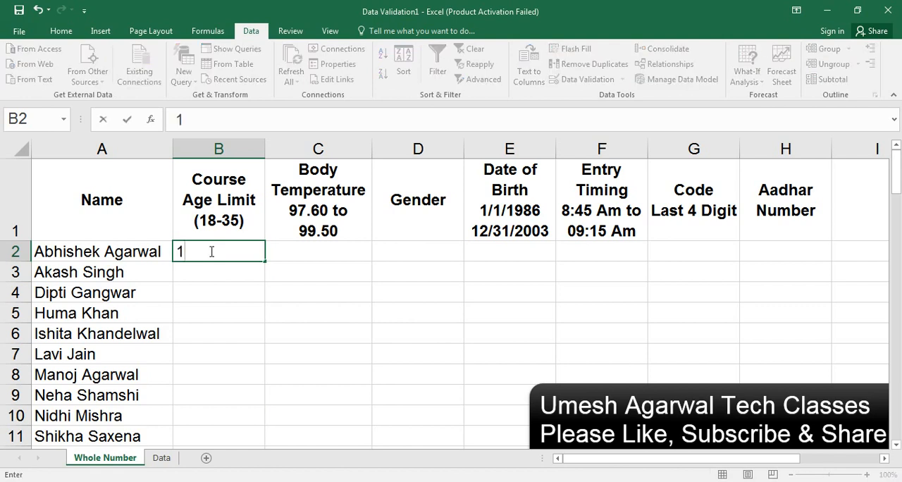
{"action": "key", "text": "Return"}
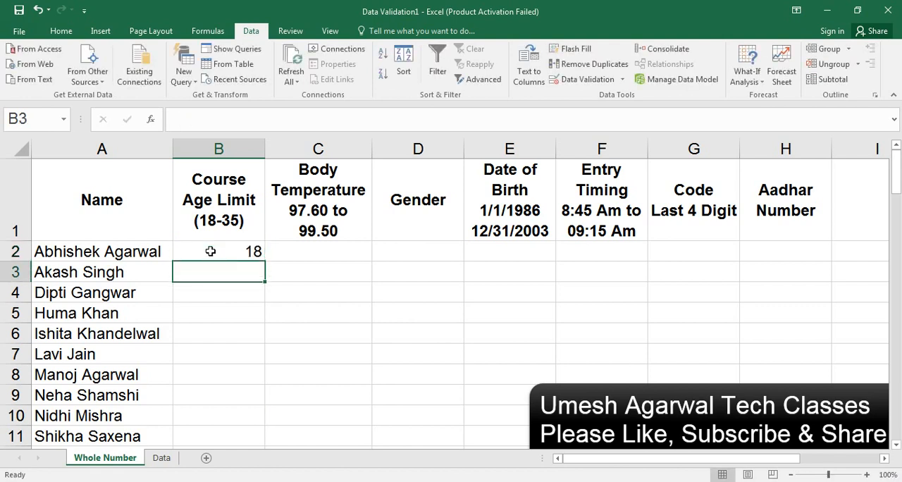
{"action": "type", "text": "20"}
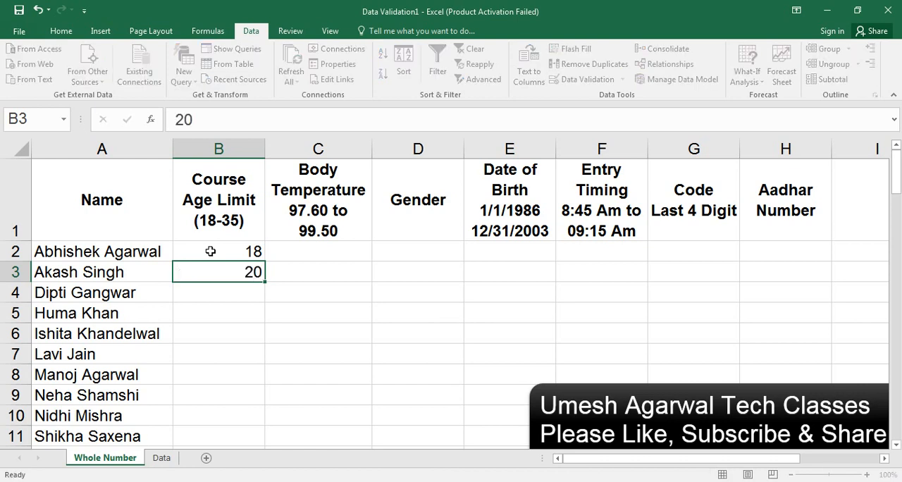
{"action": "key", "text": "Return"}
{"action": "type", "text": "25"}
{"action": "key", "text": "Return"}
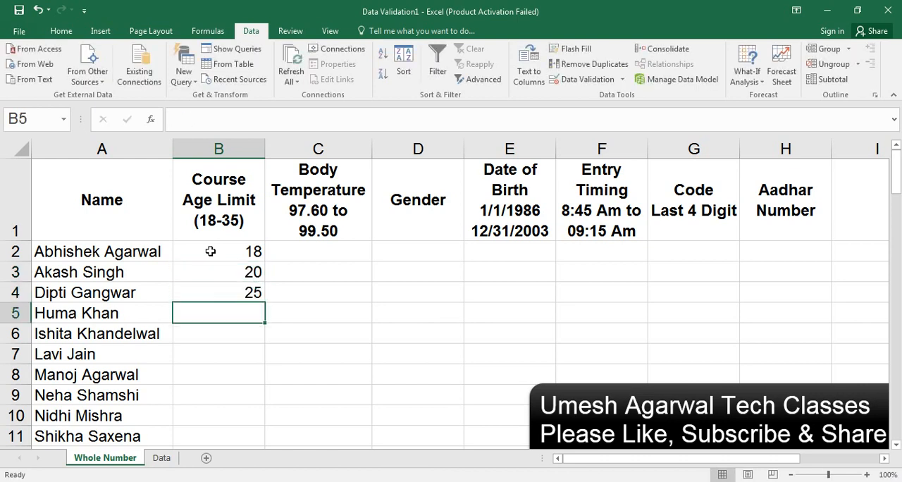
{"action": "type", "text": "35"}
{"action": "key", "text": "Return"}
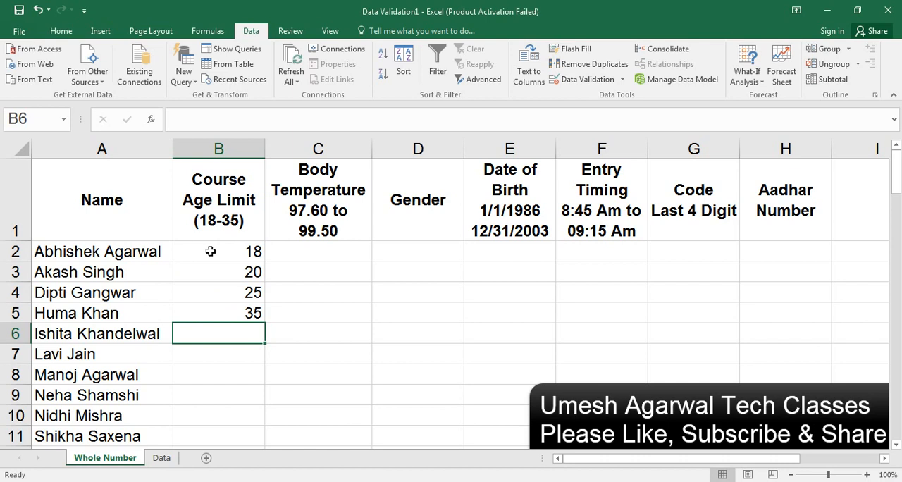
Step: Test the lower age limit by trying to enter 17 in cell B6, and cancel the entry
{"action": "type", "text": "17"}
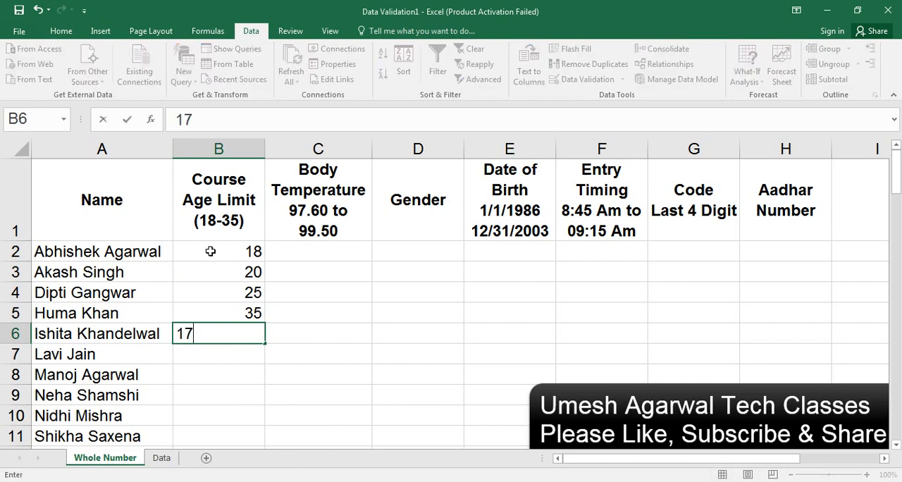
{"action": "key", "text": "Return"}
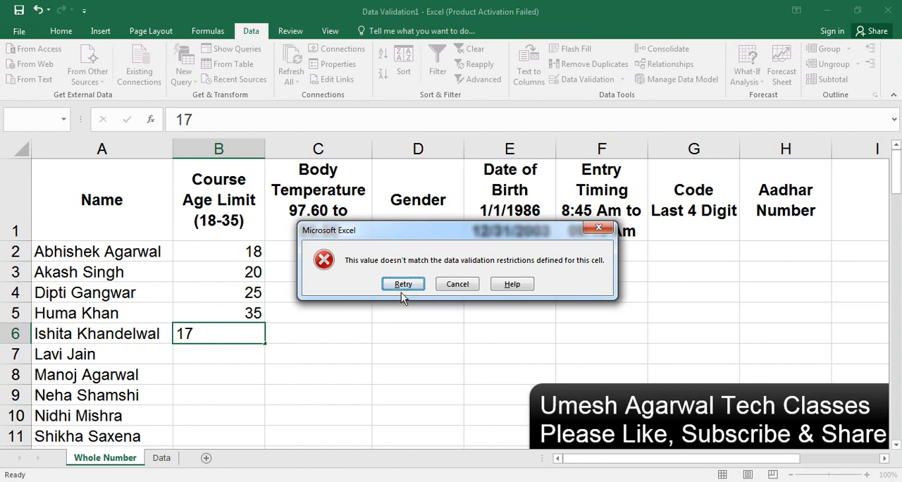
{"action": "left_click", "coordinate": [449, 289]}
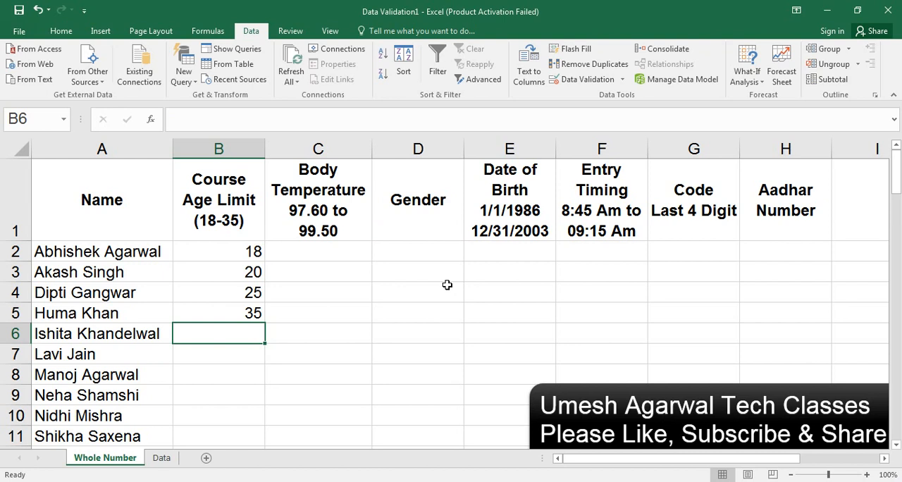
Step: Test the upper age limit by trying 36 in cell B6, and retry the entry with 30
{"action": "type", "text": "36"}
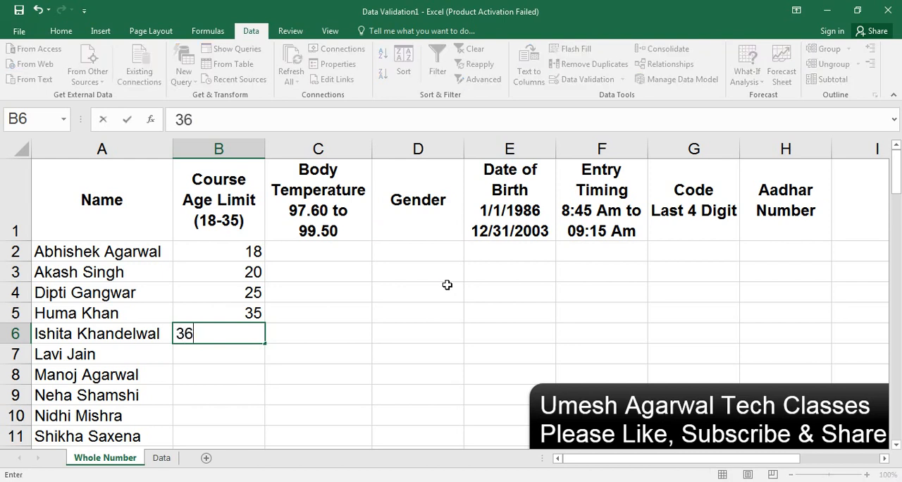
{"action": "key", "text": "Return"}
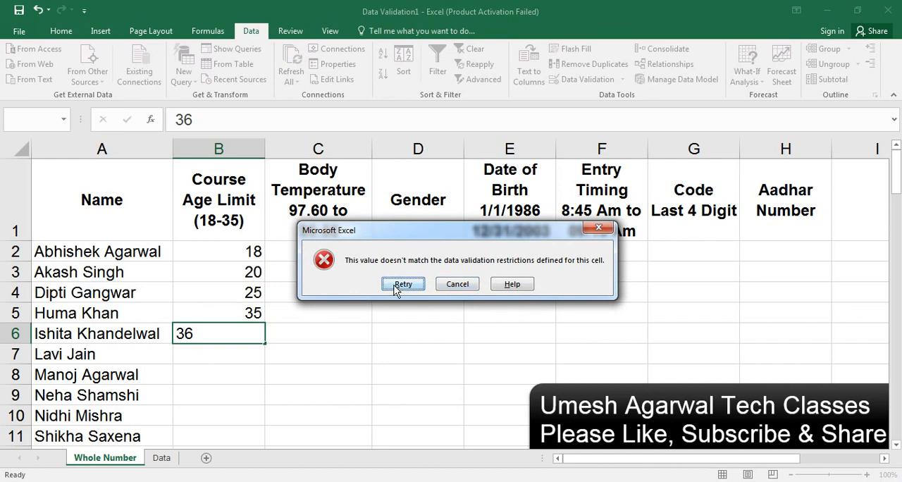
{"action": "left_click", "coordinate": [403, 284]}
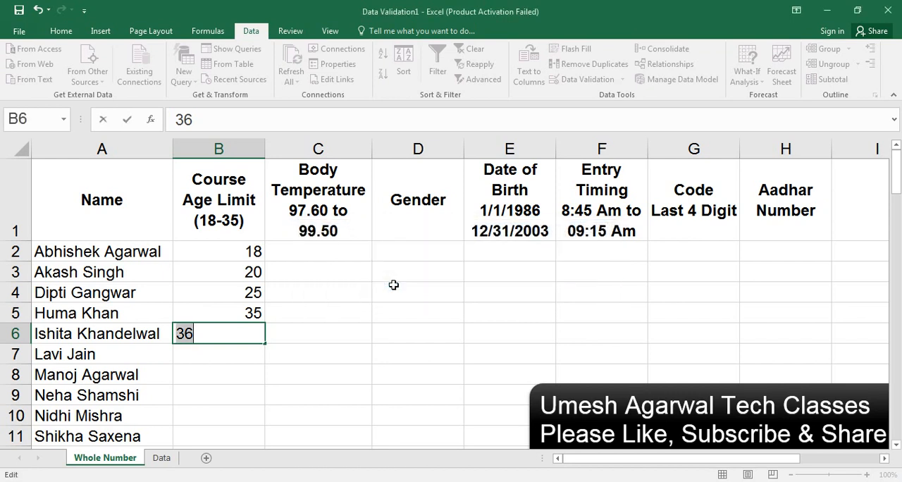
{"action": "type", "text": "30"}
{"action": "key", "text": "Return"}
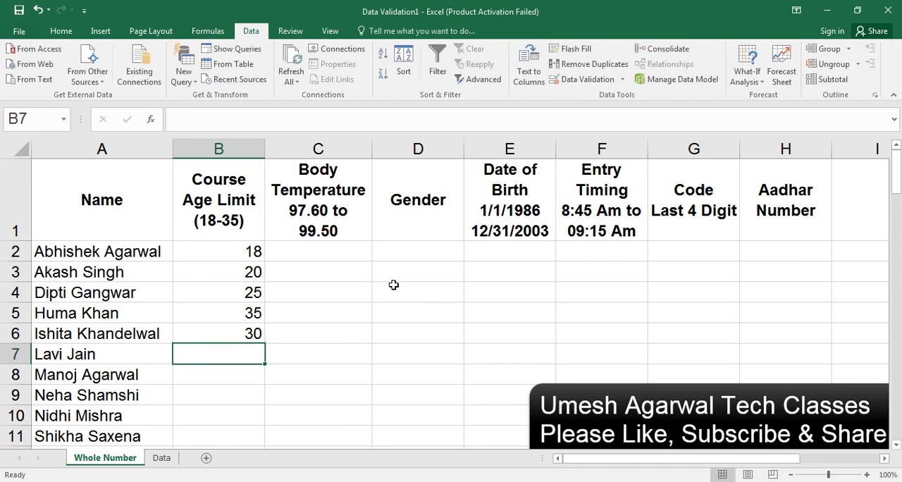
Step: Review the data validation settings applied to cell B7, and close them without changes
{"action": "left_click", "coordinate": [624, 79]}
{"action": "left_click", "coordinate": [598, 96]}
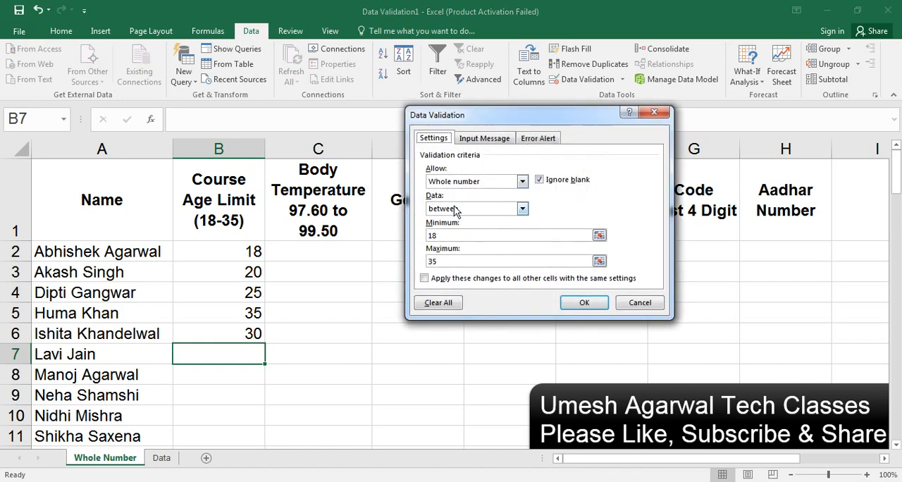
{"action": "left_click", "coordinate": [654, 112]}
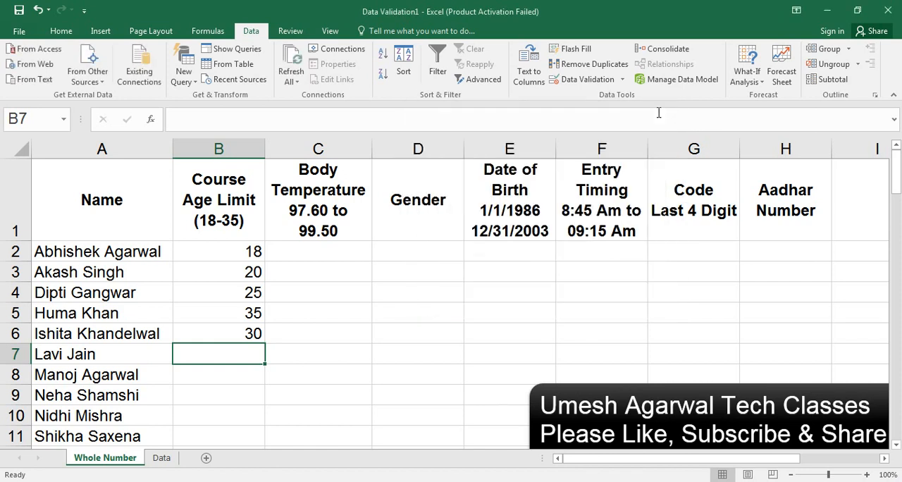
Step: Apply a validation rule to column C that allows only decimal values between 97.60 and 99.50
{"action": "left_click", "coordinate": [353, 149]}
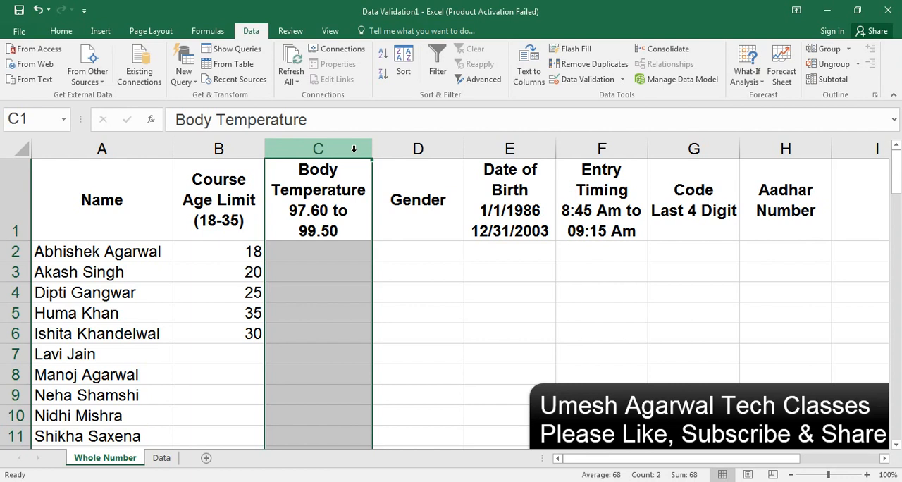
{"action": "left_click", "coordinate": [622, 80]}
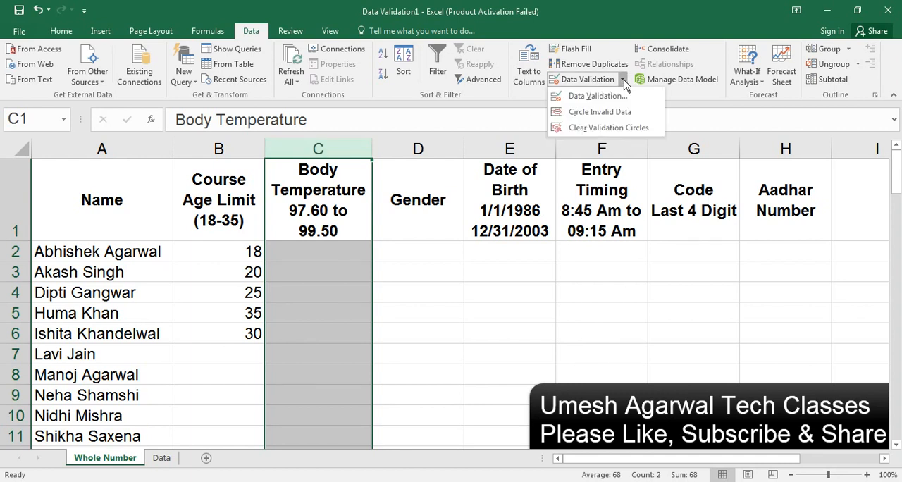
{"action": "left_click", "coordinate": [588, 96]}
{"action": "left_click", "coordinate": [485, 181]}
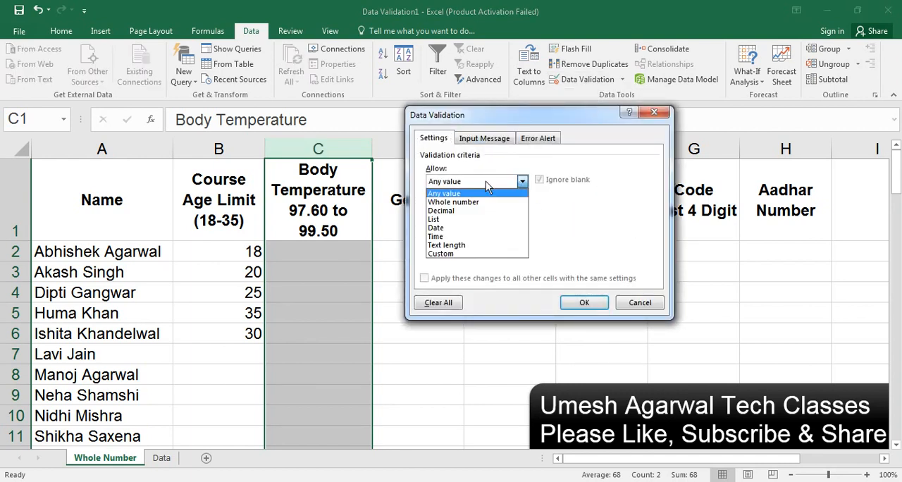
{"action": "left_click", "coordinate": [455, 211]}
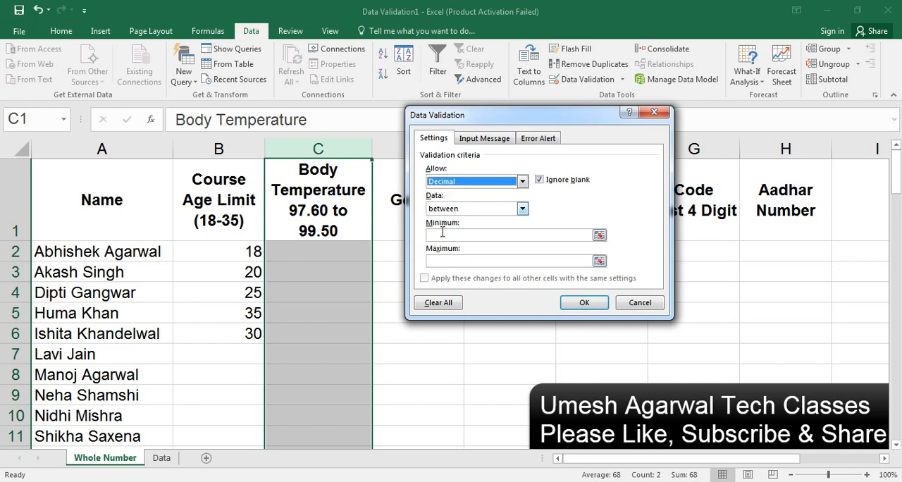
{"action": "left_click", "coordinate": [440, 236]}
{"action": "type", "text": "97.60"}
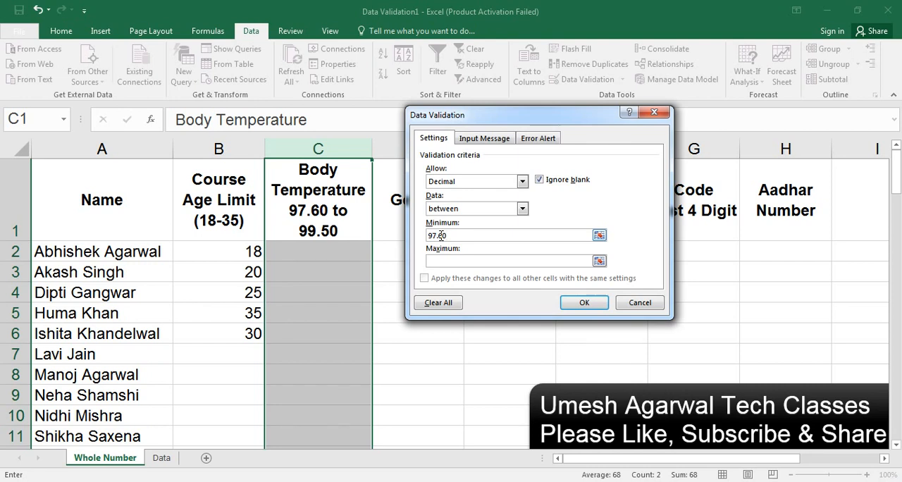
{"action": "left_click", "coordinate": [459, 260]}
{"action": "type", "text": "99.50"}
{"action": "left_click", "coordinate": [571, 297]}
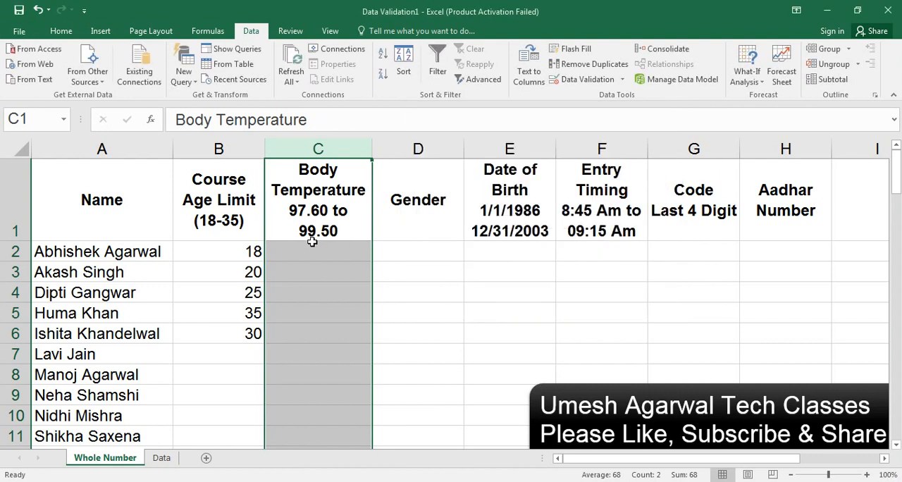
Step: Test the lower temperature limit in cell C2 with 97 and 97.59, and retry the entry with 97.68
{"action": "left_click", "coordinate": [317, 250]}
{"action": "type", "text": "97"}
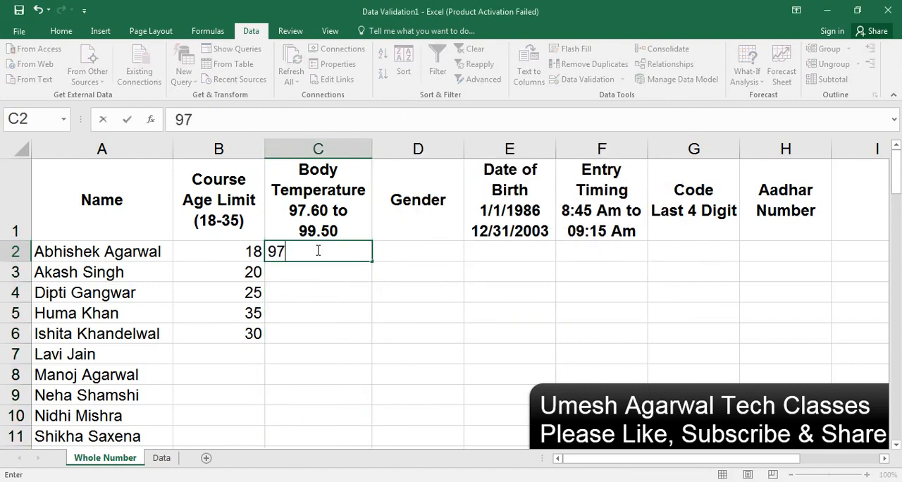
{"action": "key", "text": "Return"}
{"action": "key", "text": "Return"}
{"action": "type", "text": "97.59"}
{"action": "key", "text": "Return"}
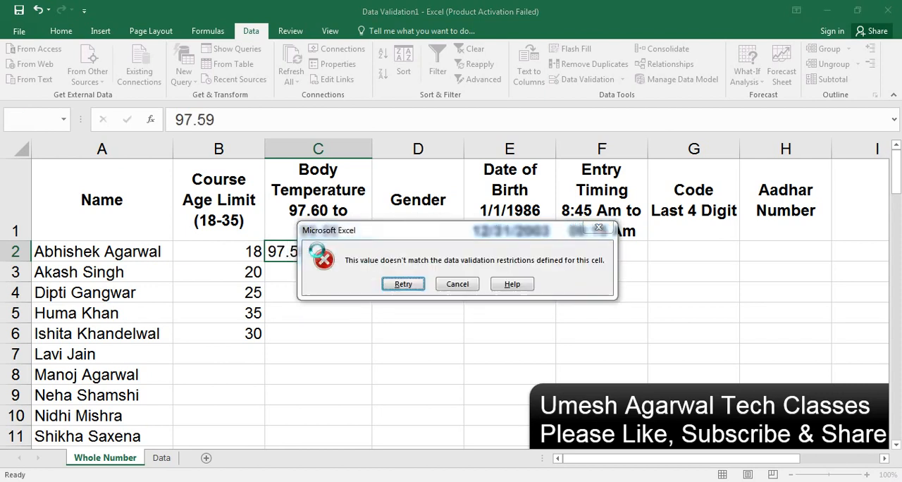
{"action": "key", "text": "Return"}
{"action": "key", "text": "BackSpace"}
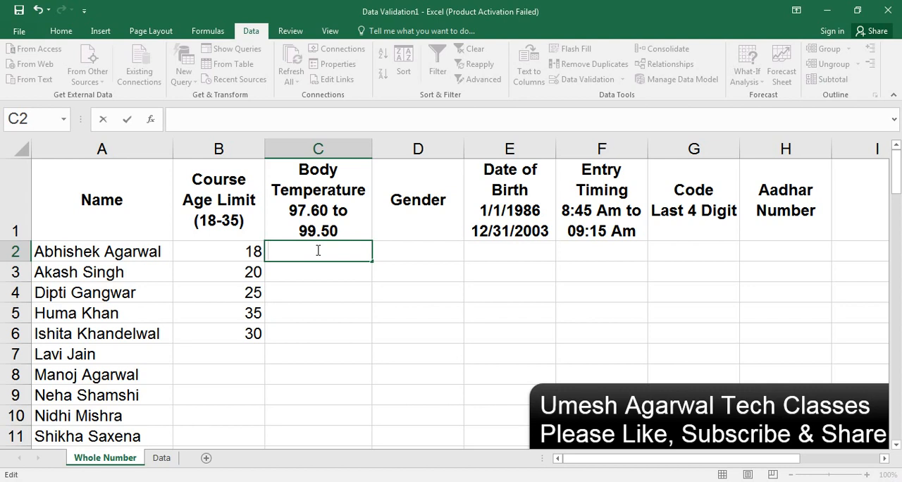
{"action": "type", "text": "97.68"}
{"action": "key", "text": "Return"}
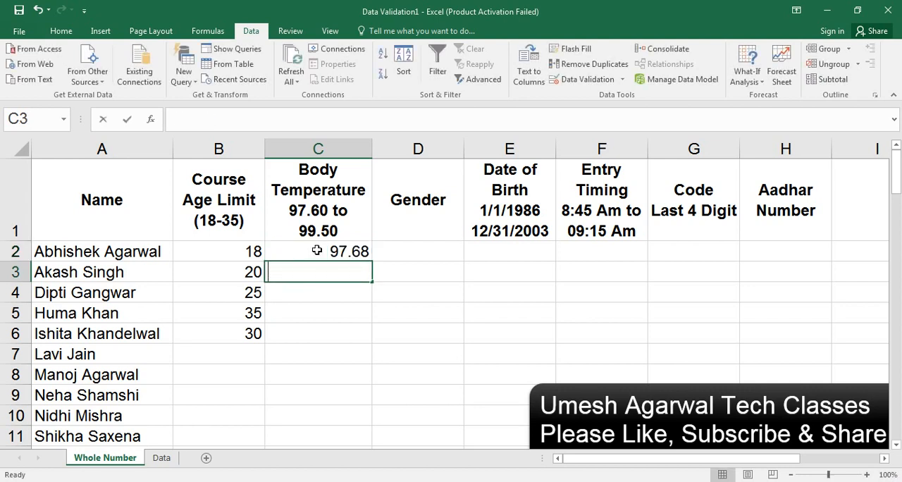
Step: Test the upper temperature limit in cell C3 with 99.52, and retry the entry with 99.48
{"action": "type", "text": "99.52"}
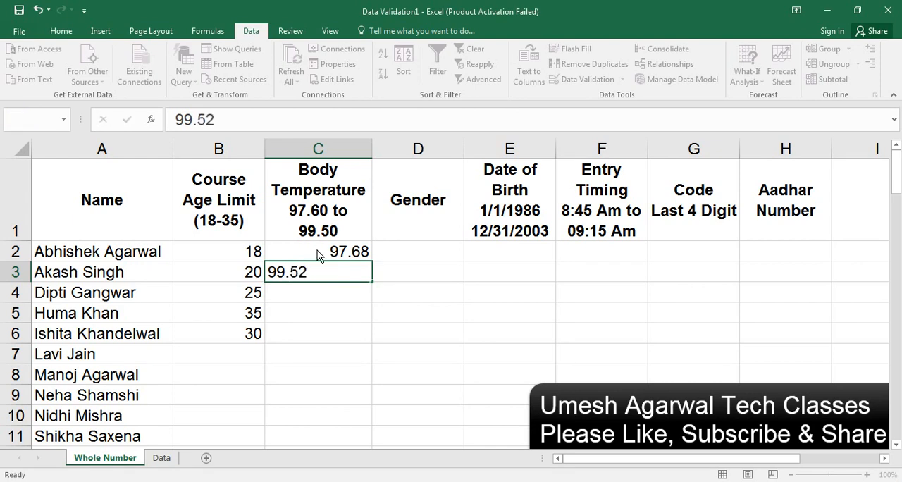
{"action": "key", "text": "Return"}
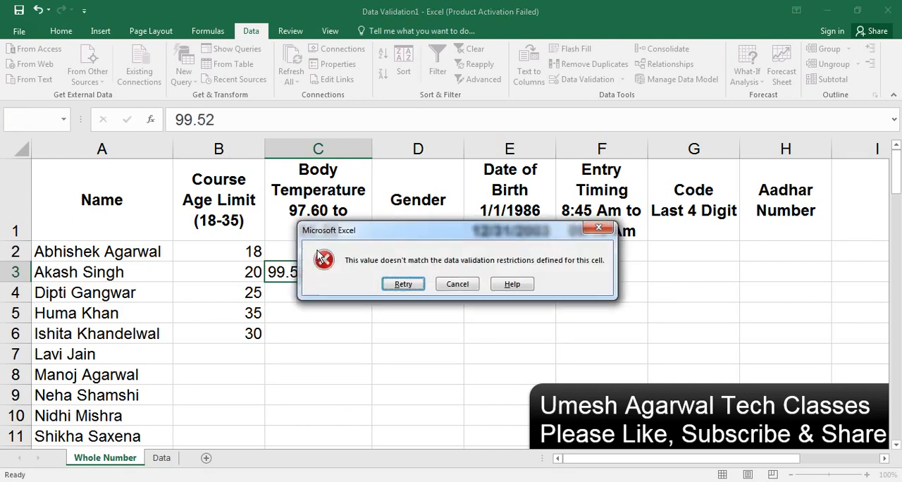
{"action": "key", "text": "Return"}
{"action": "key", "text": "BackSpace"}
{"action": "key", "text": "BackSpace"}
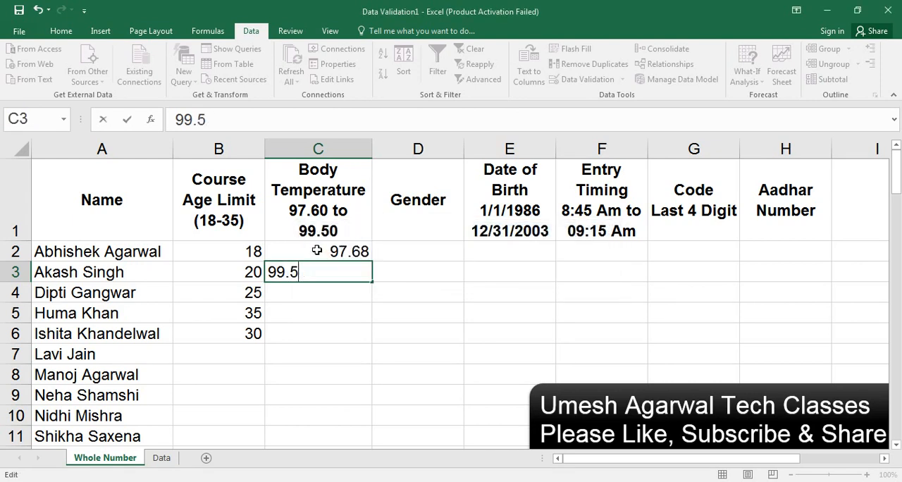
{"action": "type", "text": "48"}
{"action": "key", "text": "Return"}
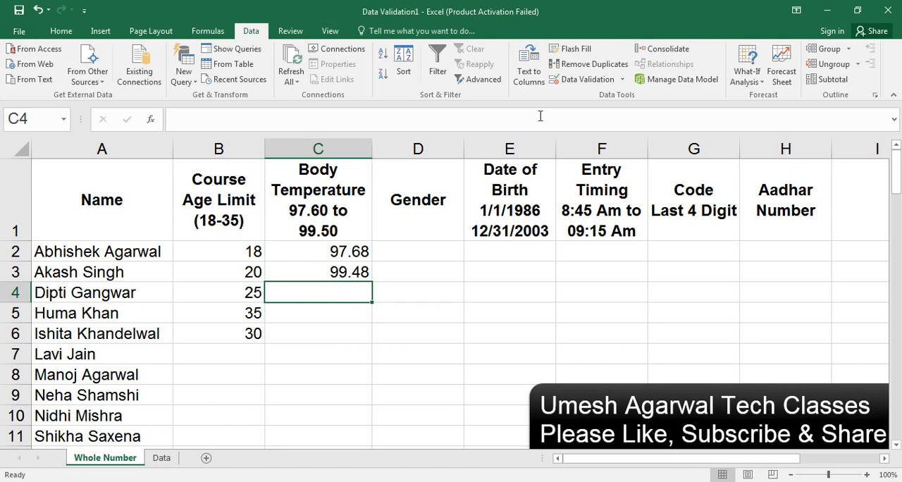
Step: Apply a list validation rule to the Gender column D with the source entries Male,Female
{"action": "left_click", "coordinate": [433, 146]}
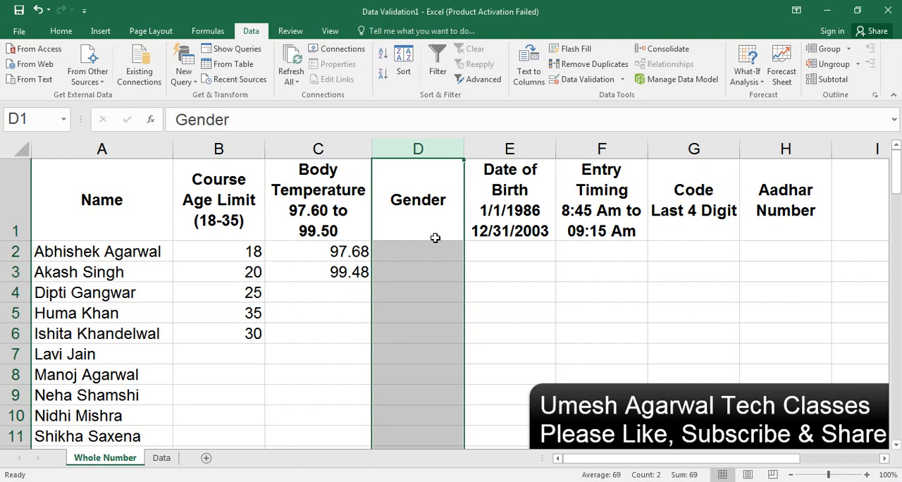
{"action": "left_click", "coordinate": [622, 79]}
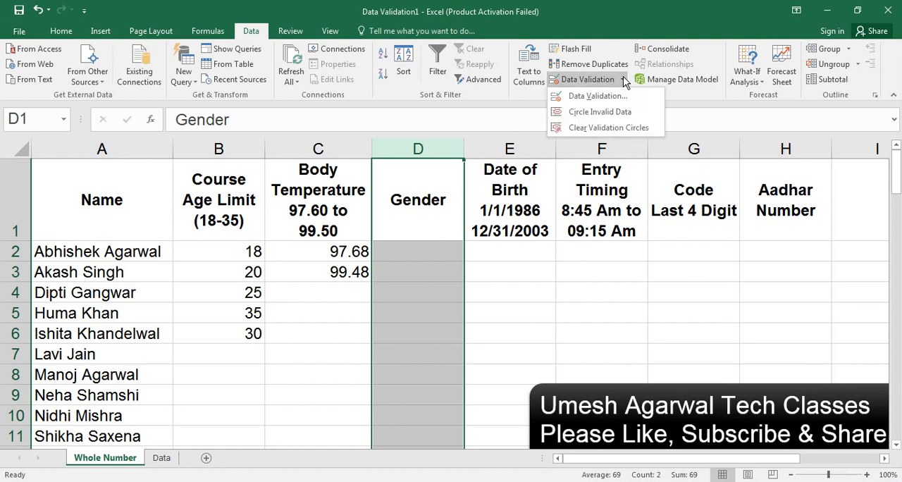
{"action": "left_click", "coordinate": [595, 97]}
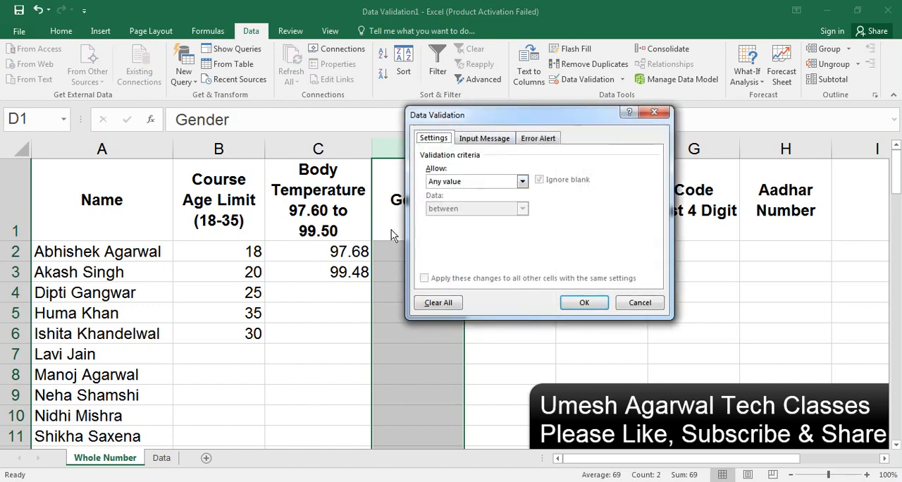
{"action": "left_click", "coordinate": [462, 181]}
{"action": "left_click", "coordinate": [442, 216]}
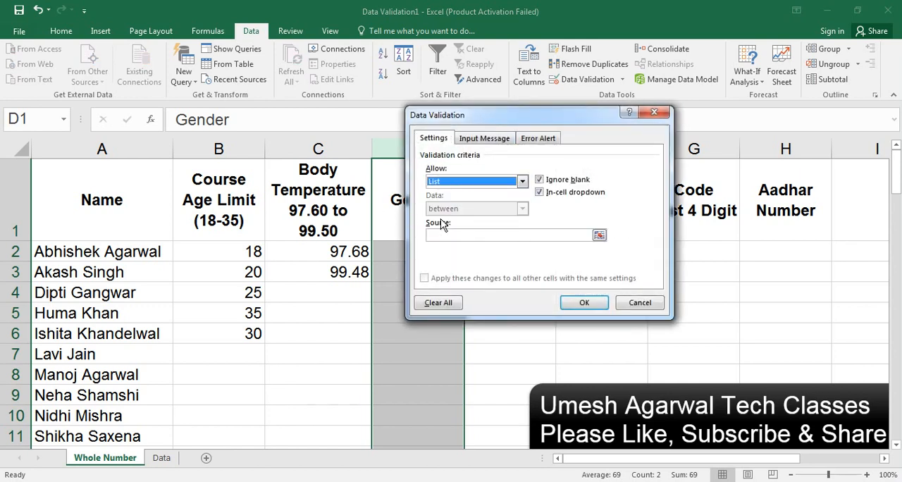
{"action": "left_click", "coordinate": [445, 235]}
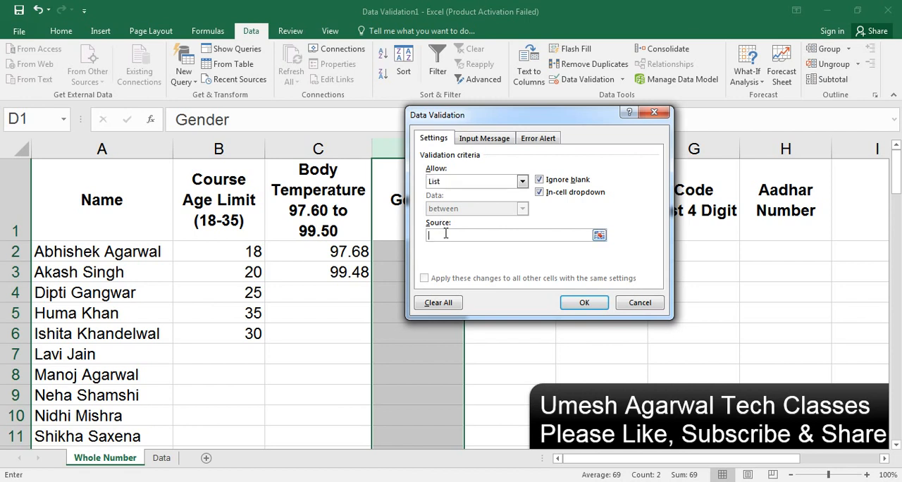
{"action": "type", "text": "Male"}
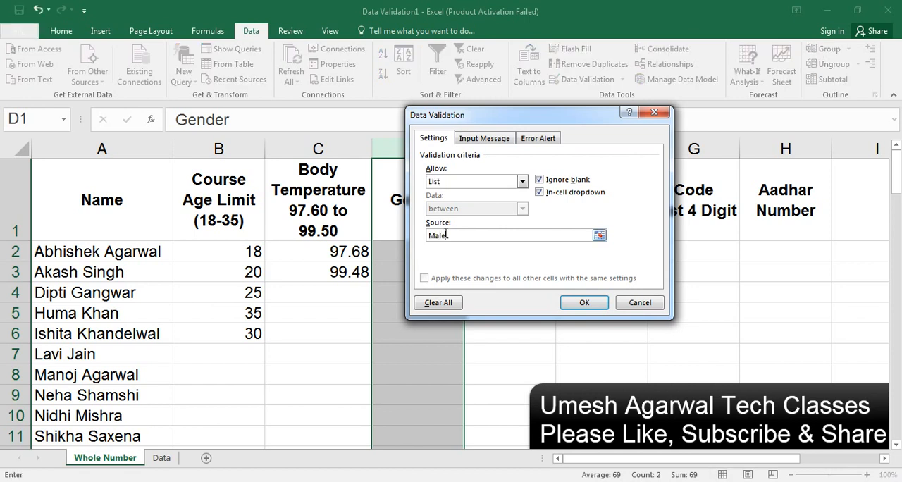
{"action": "type", "text": ",Female"}
{"action": "left_click", "coordinate": [574, 304]}
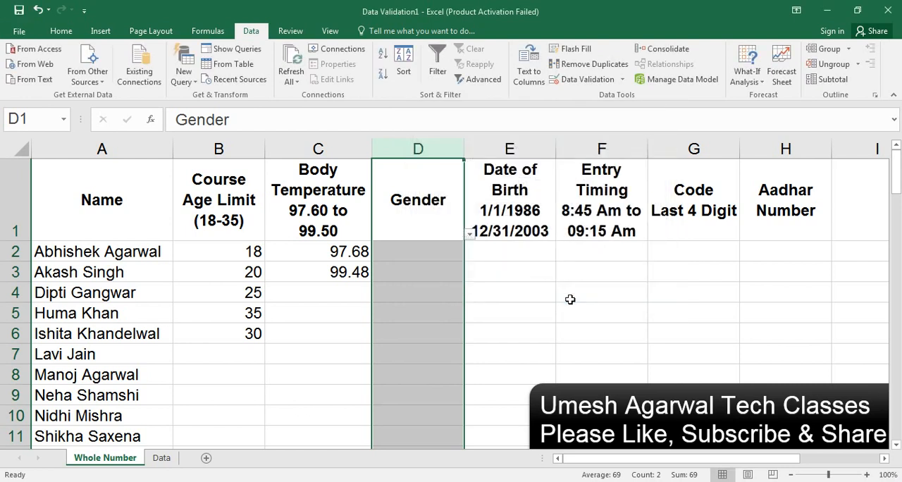
Step: Choose Male for cell D2 and Female for cell D3 from their in-cell lists
{"action": "left_click", "coordinate": [439, 250]}
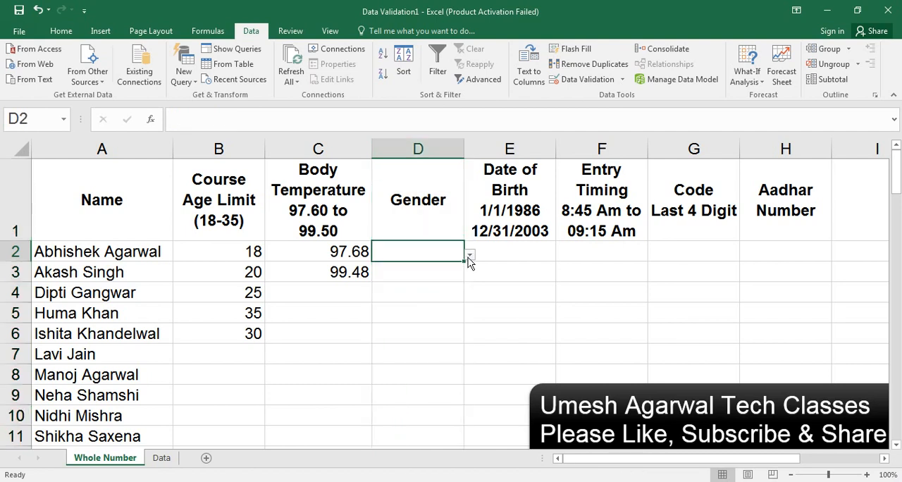
{"action": "left_click", "coordinate": [468, 254]}
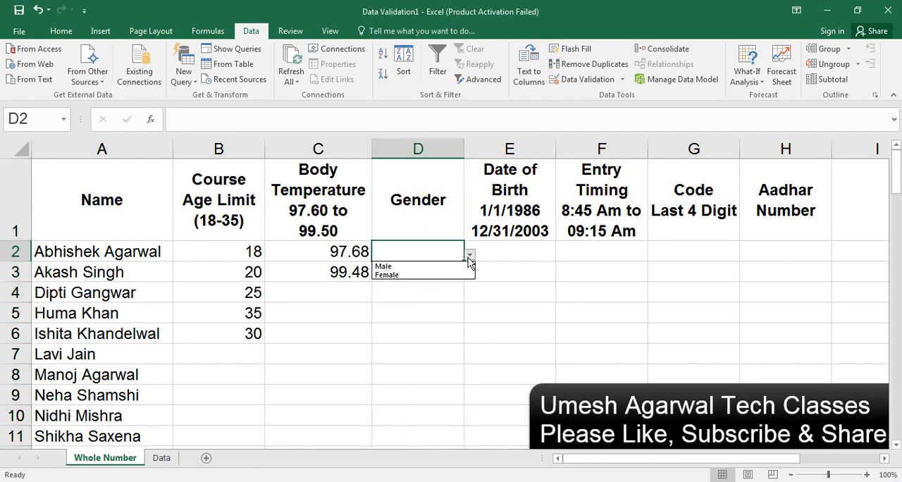
{"action": "left_click", "coordinate": [423, 268]}
{"action": "left_click", "coordinate": [420, 270]}
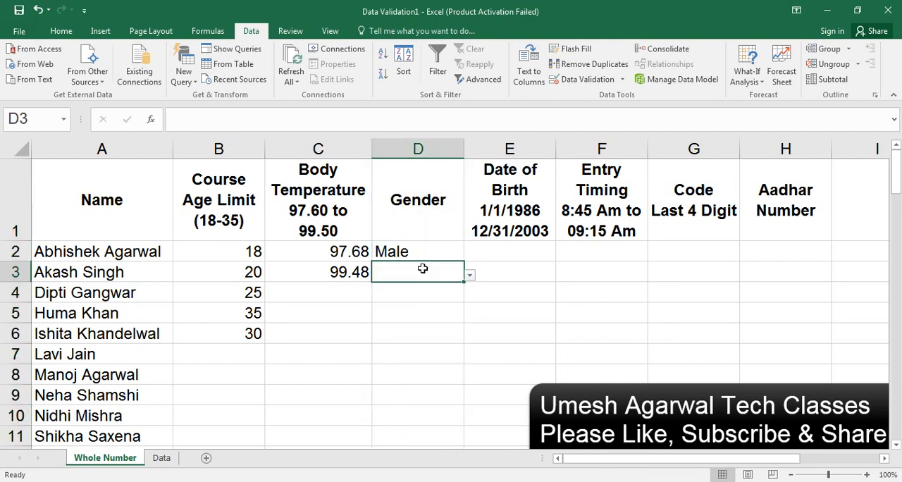
{"action": "left_click", "coordinate": [469, 275]}
{"action": "left_click", "coordinate": [446, 294]}
Step: Test the list rule by entering "No Male" in cell D4, and retry the entry with Male
{"action": "left_click", "coordinate": [446, 296]}
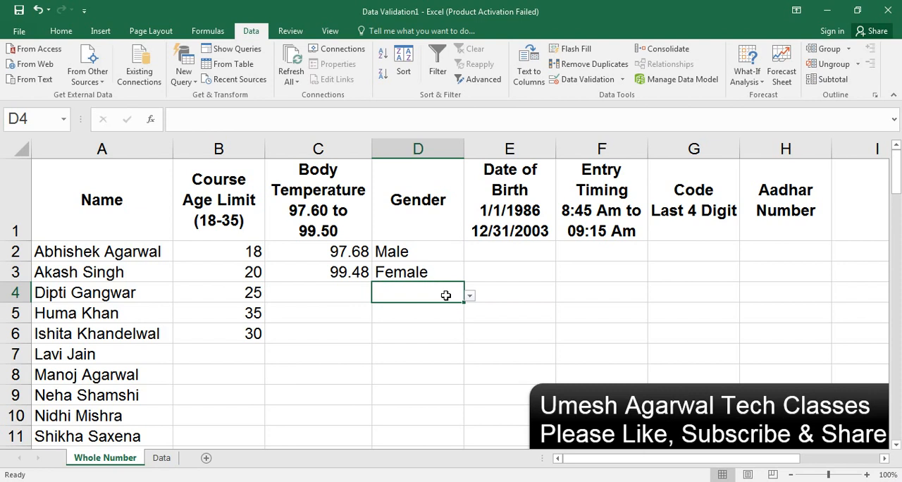
{"action": "type", "text": "N"}
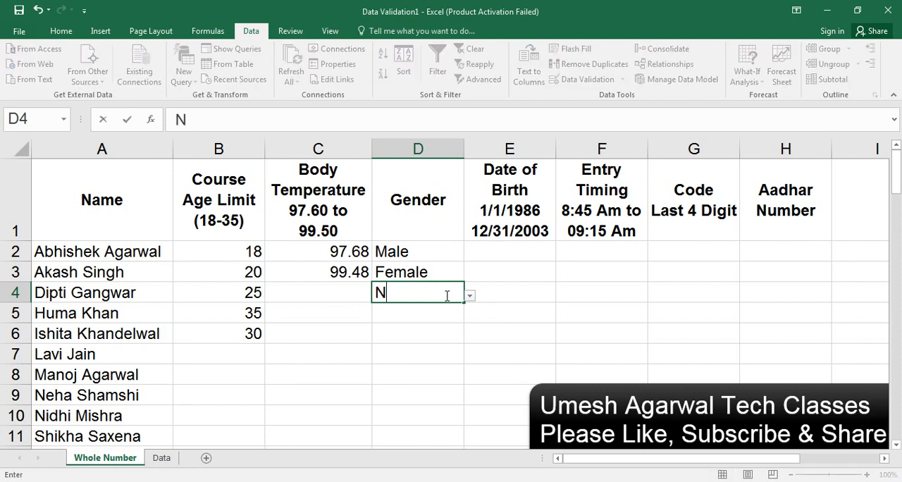
{"action": "type", "text": "o Male"}
{"action": "key", "text": "Return"}
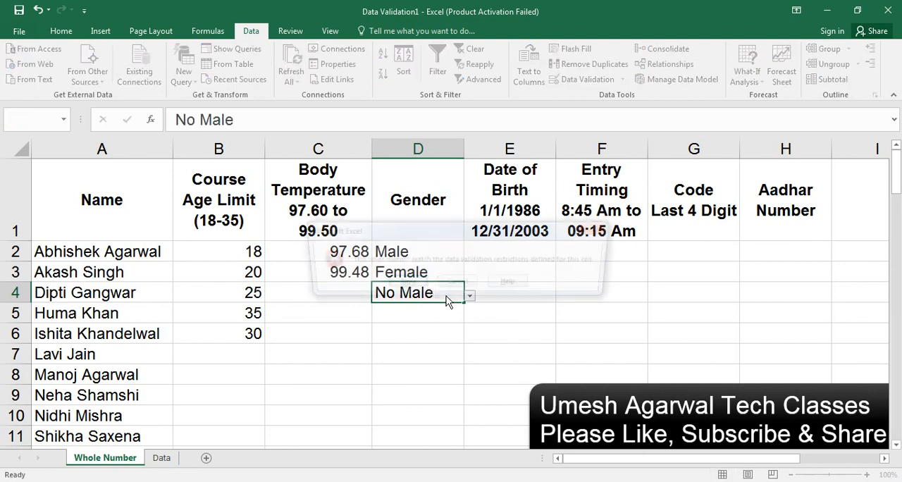
{"action": "key", "text": "Return"}
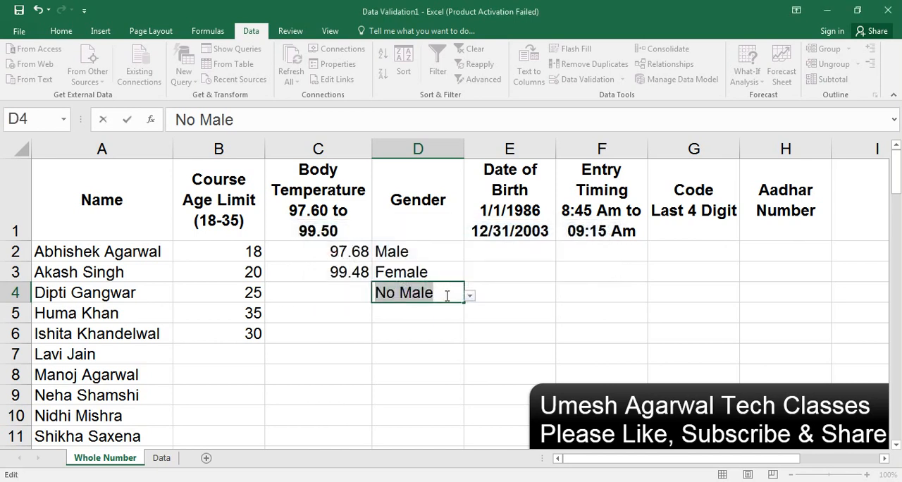
{"action": "type", "text": "Male"}
{"action": "key", "text": "Return"}
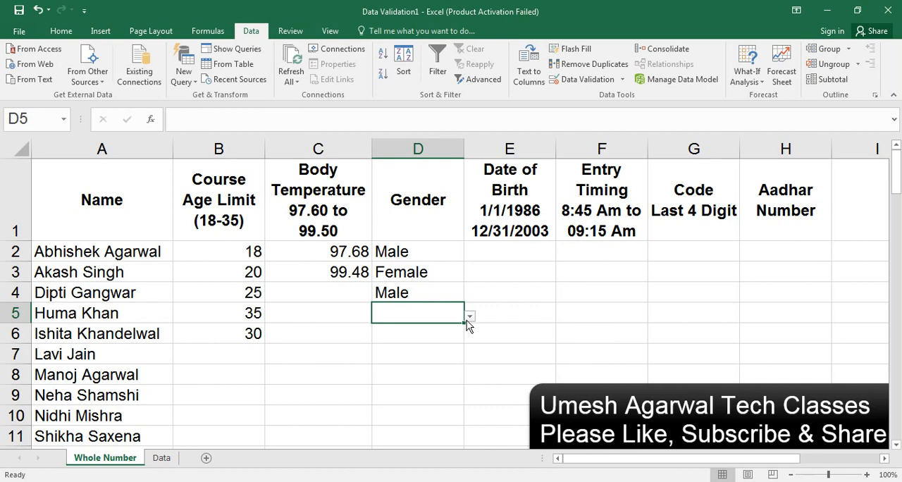
Step: View the in-cell gender lists of cells D5 and D6 without choosing an entry
{"action": "left_click", "coordinate": [468, 317]}
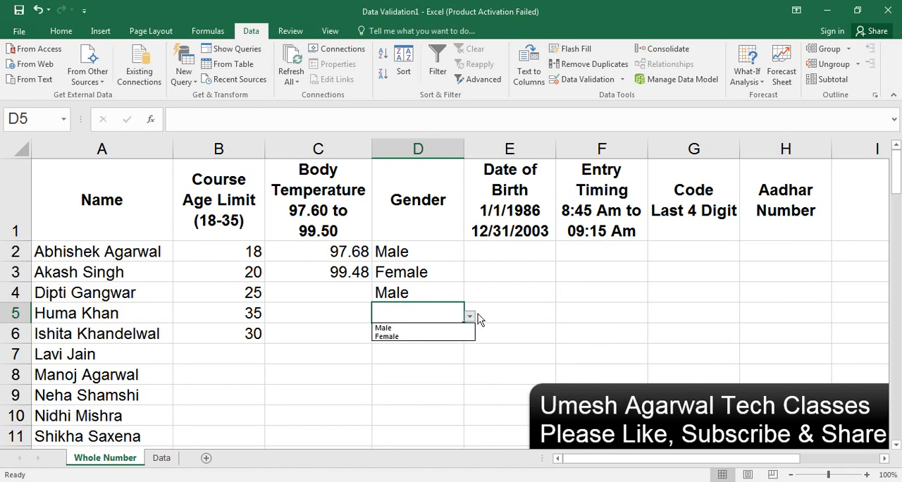
{"action": "left_click", "coordinate": [473, 319]}
{"action": "left_click", "coordinate": [452, 331]}
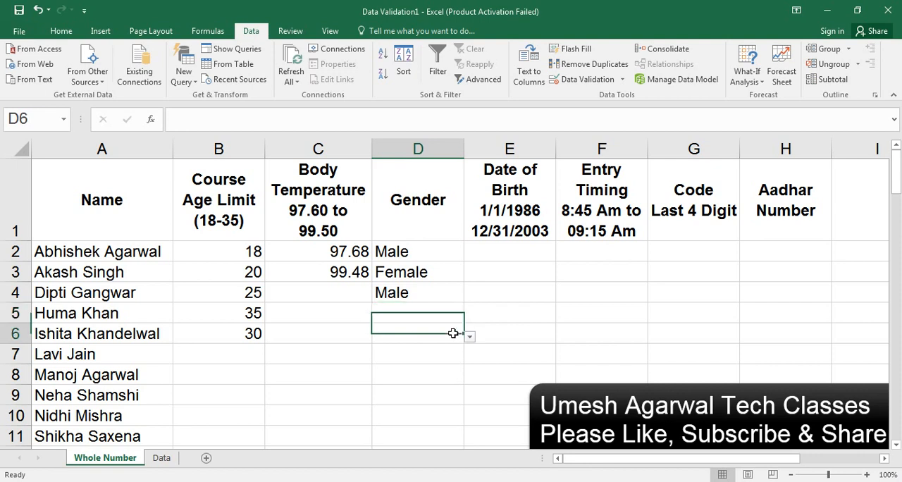
{"action": "left_click", "coordinate": [470, 337]}
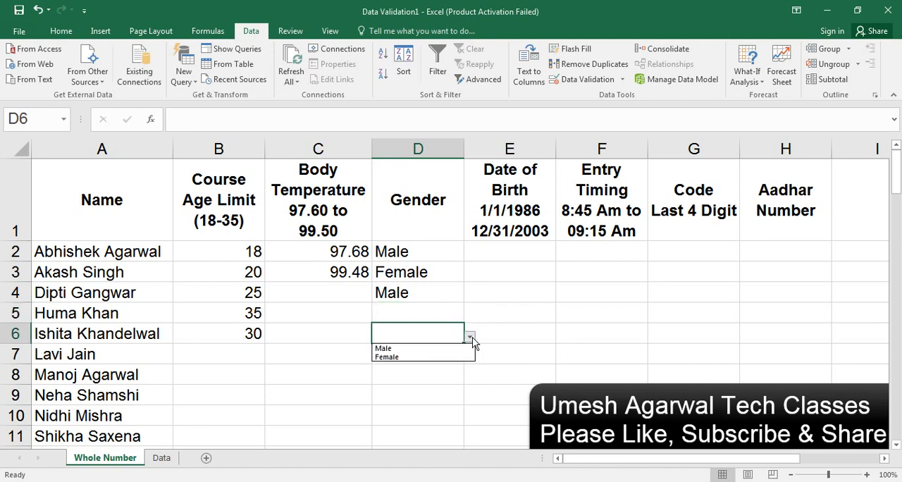
{"action": "left_click", "coordinate": [430, 338]}
{"action": "left_click", "coordinate": [424, 315]}
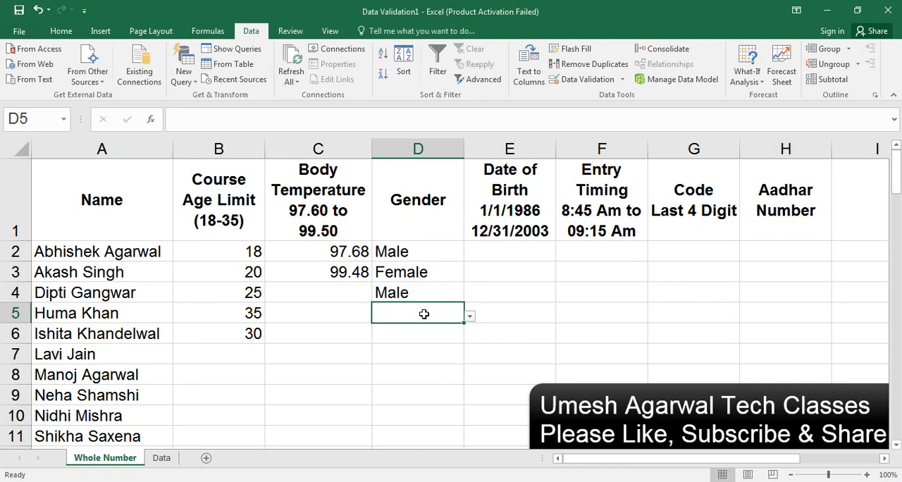
Step: Choose Female for cell D5 from its in-cell list
{"action": "key", "text": "alt+Down"}
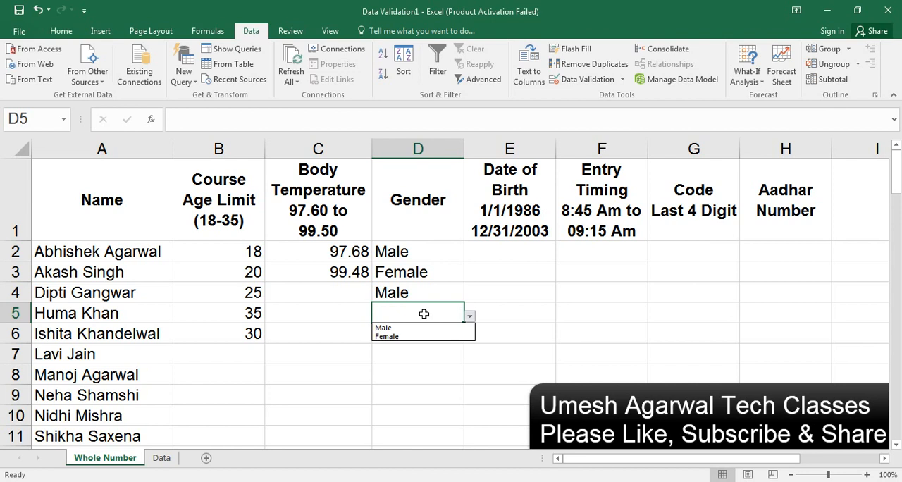
{"action": "key", "text": "Down"}
{"action": "key", "text": "Down"}
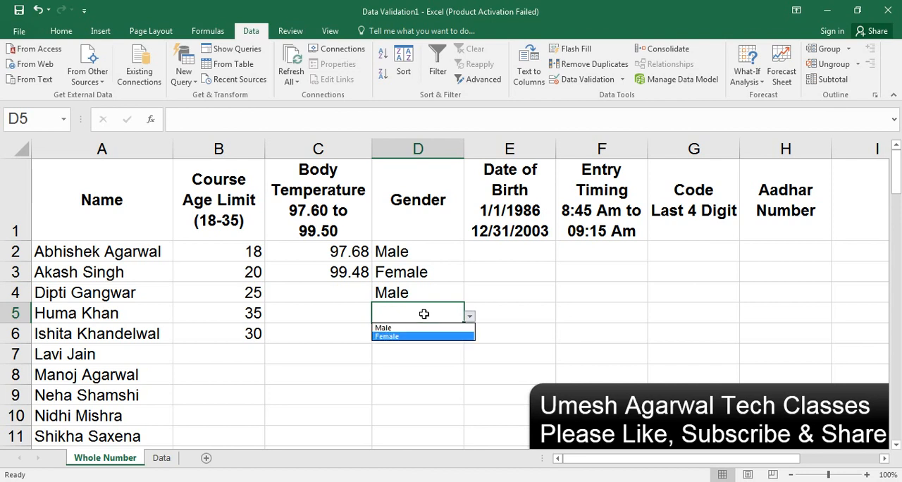
{"action": "key", "text": "Up"}
{"action": "key", "text": "Down"}
{"action": "key", "text": "Up"}
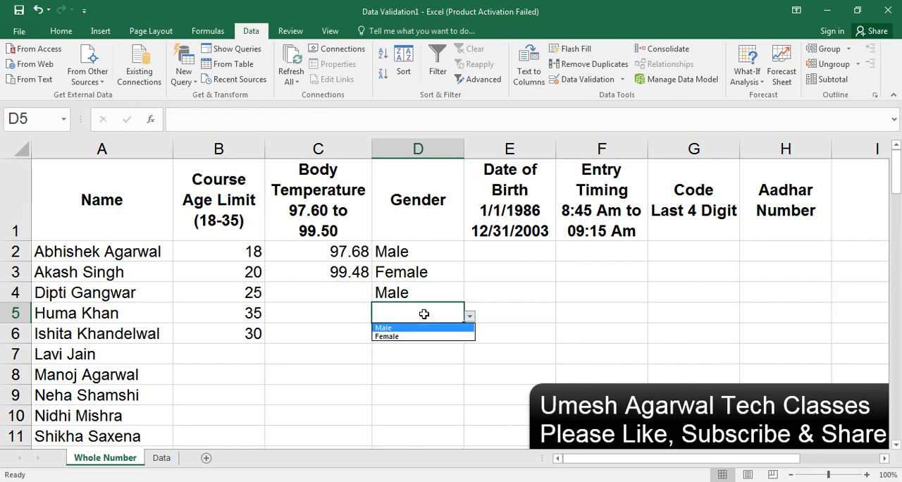
{"action": "key", "text": "Down"}
{"action": "key", "text": "Up"}
{"action": "key", "text": "Down"}
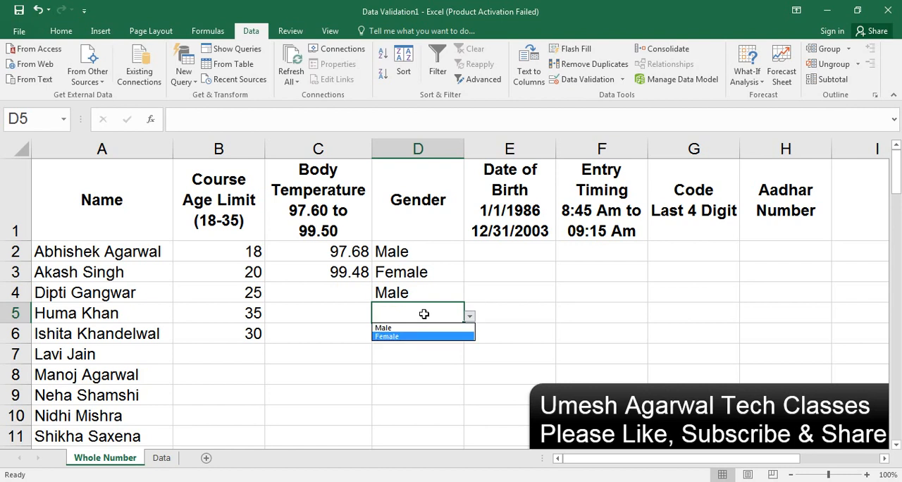
{"action": "key", "text": "Return"}
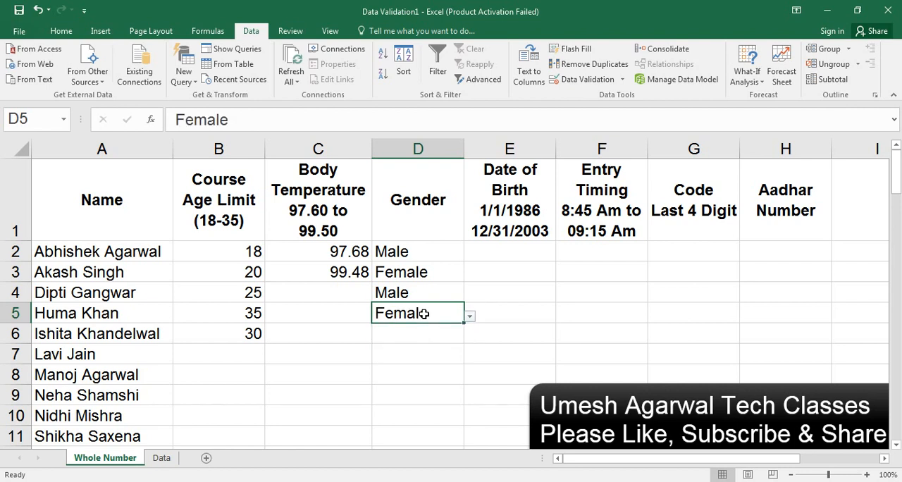
Step: Overwrite the gender entries directly, with Male in cell D3 and Female in cell D4
{"action": "key", "text": "Up"}
{"action": "key", "text": "Up"}
{"action": "key", "text": "Up"}
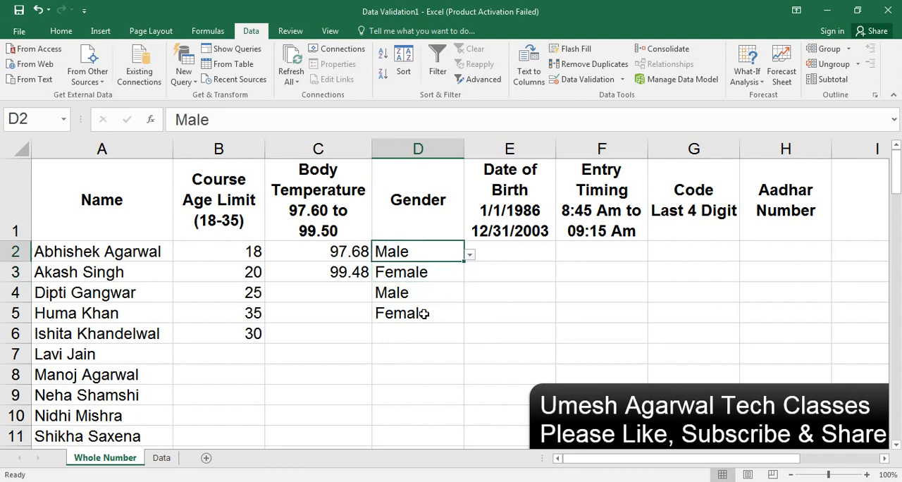
{"action": "key", "text": "Down"}
{"action": "type", "text": "ma"}
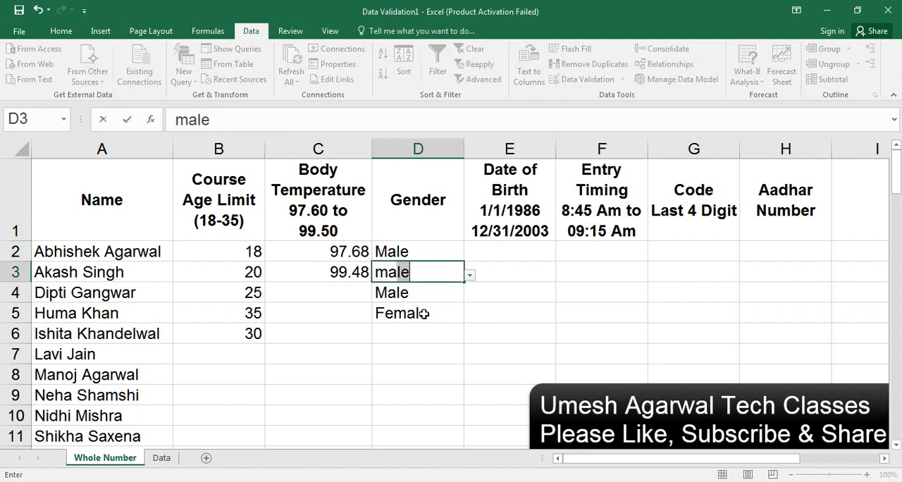
{"action": "key", "text": "Return"}
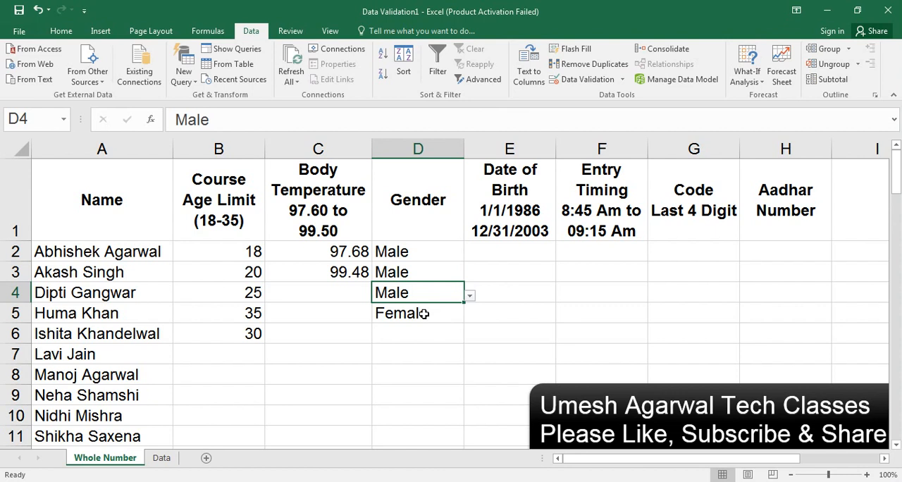
{"action": "type", "text": "female"}
{"action": "key", "text": "Return"}
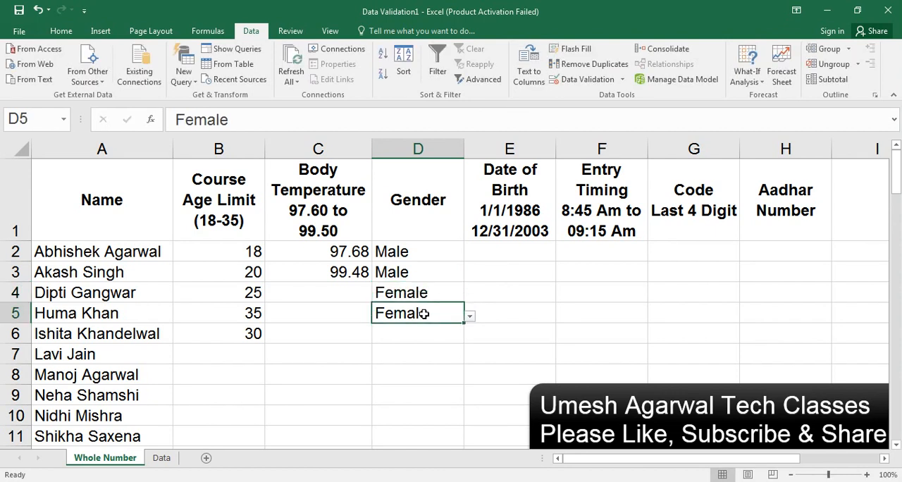
Step: Start a validation rule for the Date of Birth column E that allows only dates between two limits
{"action": "key", "text": "Up"}
{"action": "key", "text": "Up"}
{"action": "key", "text": "Up"}
{"action": "key", "text": "Up"}
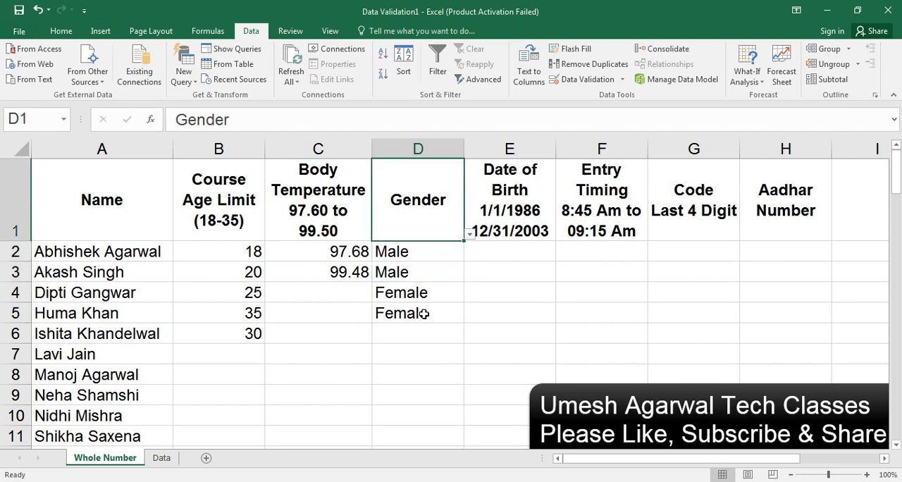
{"action": "key", "text": "Down"}
{"action": "key", "text": "Right"}
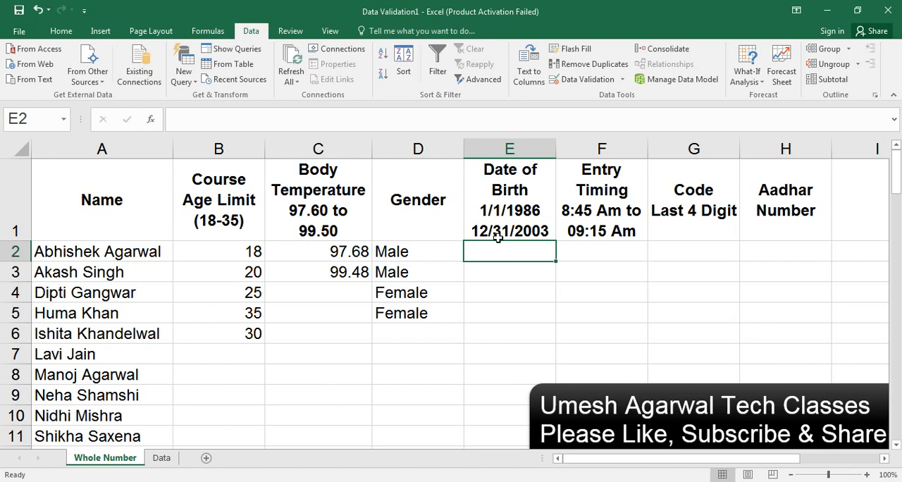
{"action": "left_click", "coordinate": [522, 145]}
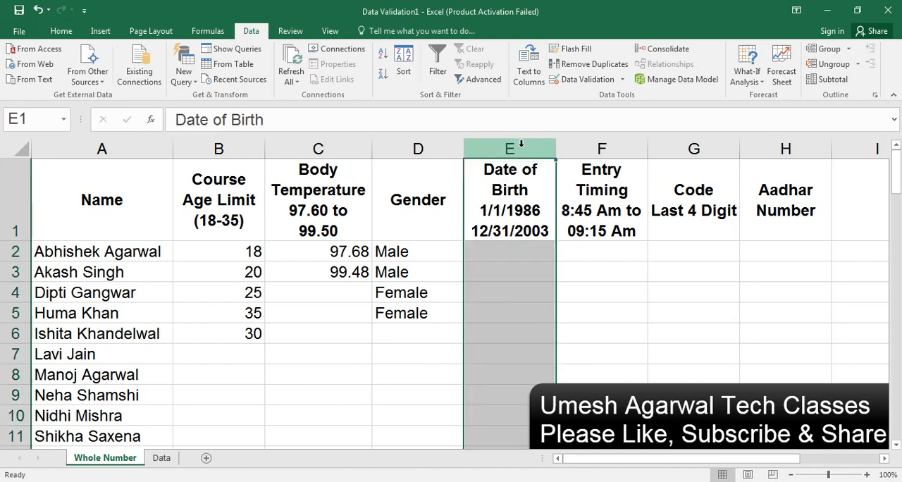
{"action": "left_click", "coordinate": [603, 82]}
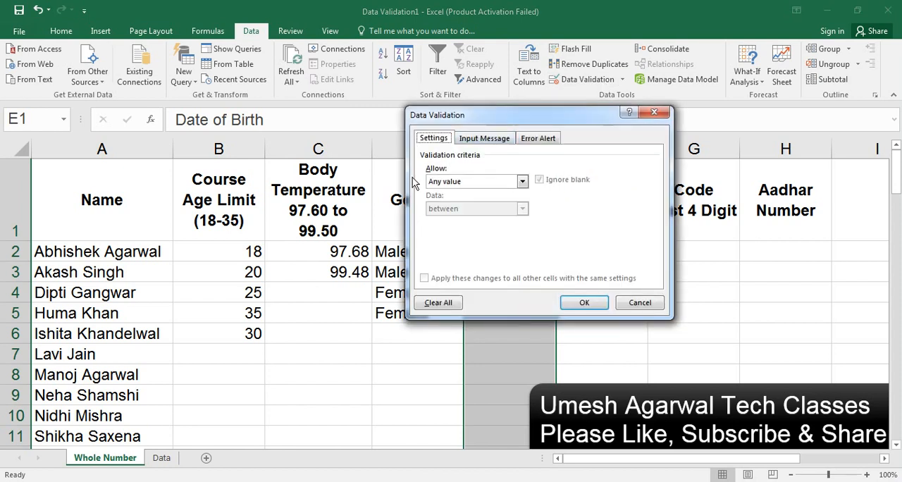
{"action": "left_click", "coordinate": [452, 181]}
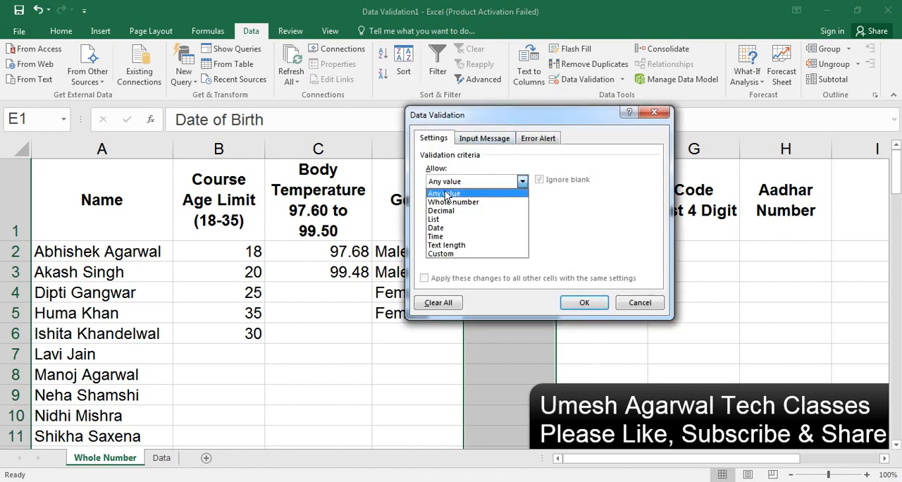
{"action": "left_click", "coordinate": [436, 227]}
{"action": "left_click", "coordinate": [437, 236]}
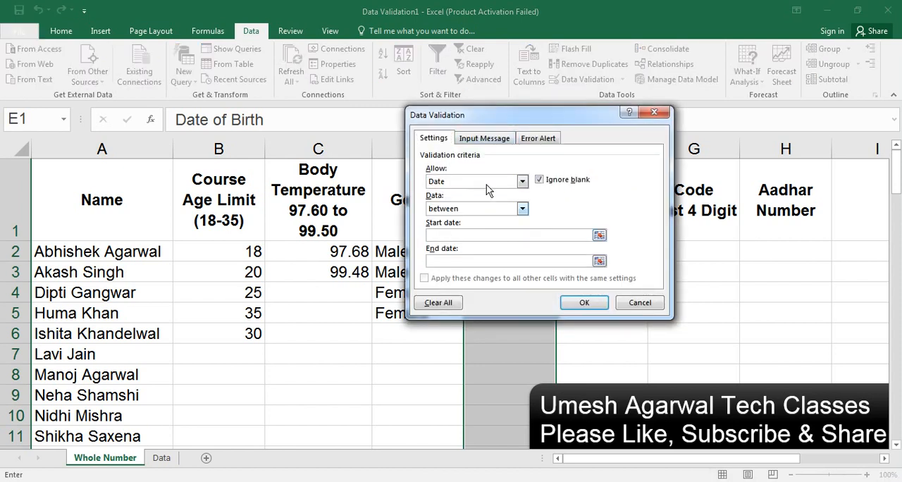
{"action": "left_click_drag", "start_coordinate": [522, 124], "coordinate": [279, 169]}
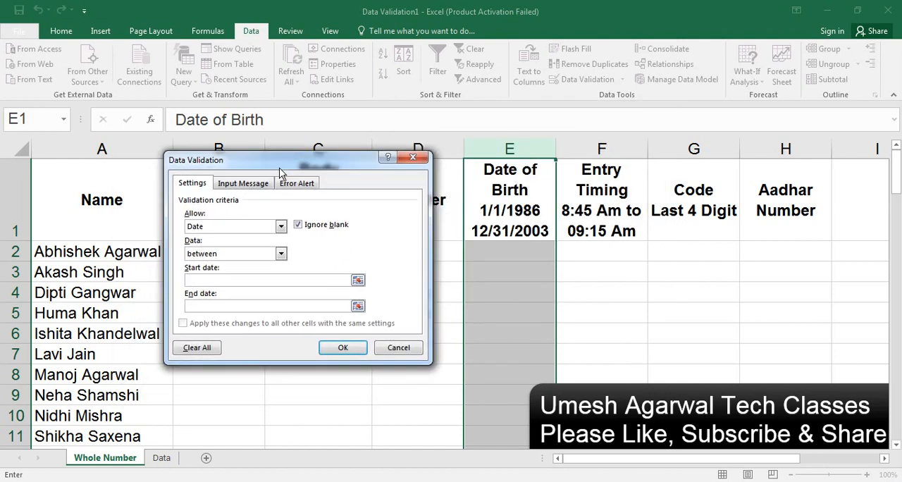
Step: Set the rule's start date to 1/1/1986 and end date to 12/31/2003, and apply it to column E
{"action": "type", "text": "1/1/1986"}
{"action": "left_click", "coordinate": [239, 307]}
{"action": "type", "text": "12/31/2003"}
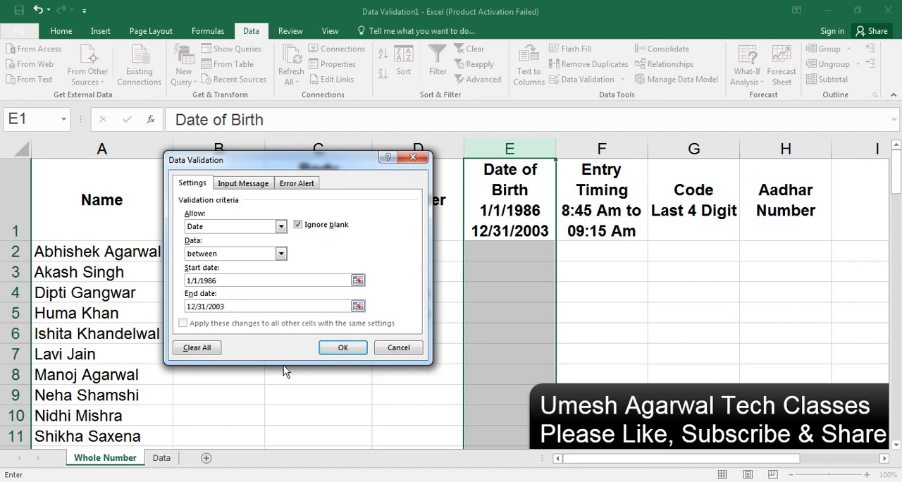
{"action": "left_click", "coordinate": [343, 346]}
Step: Test the lower date limit in cell E2 with a date of birth before the allowed range, and retry with one inside it
{"action": "left_click", "coordinate": [507, 254]}
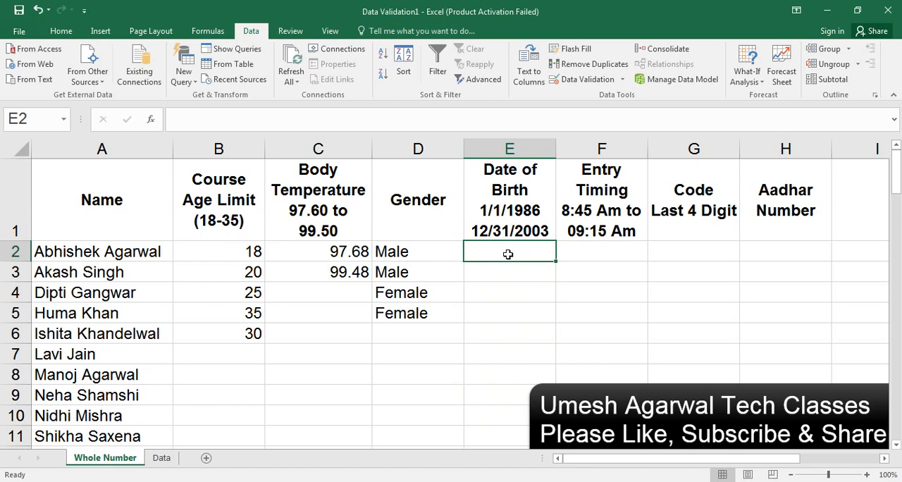
{"action": "type", "text": "5/2"}
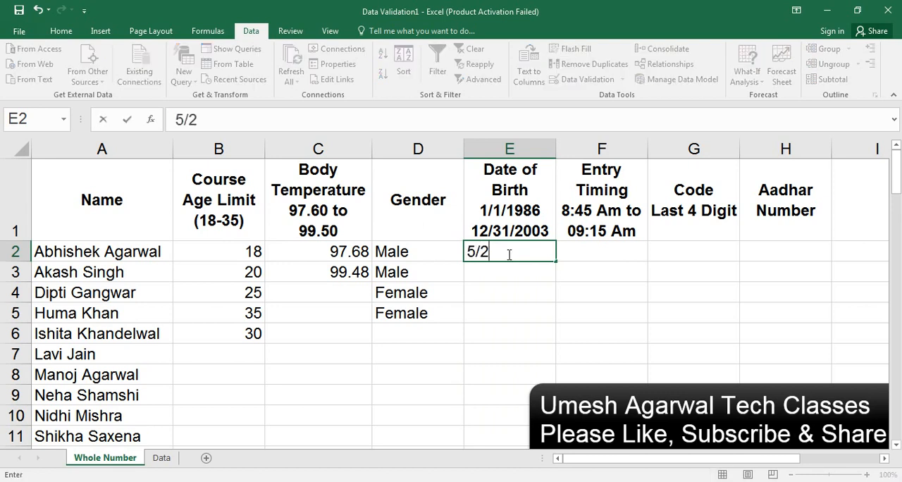
{"action": "type", "text": "2/1985"}
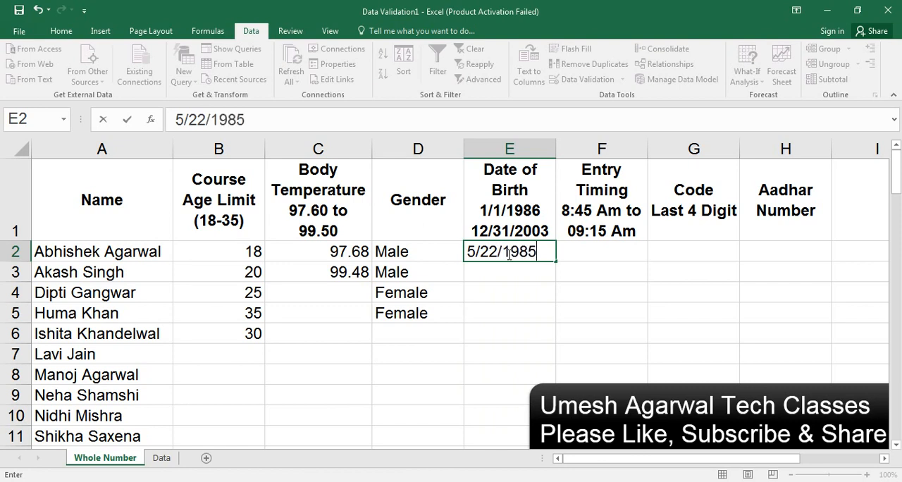
{"action": "key", "text": "Return"}
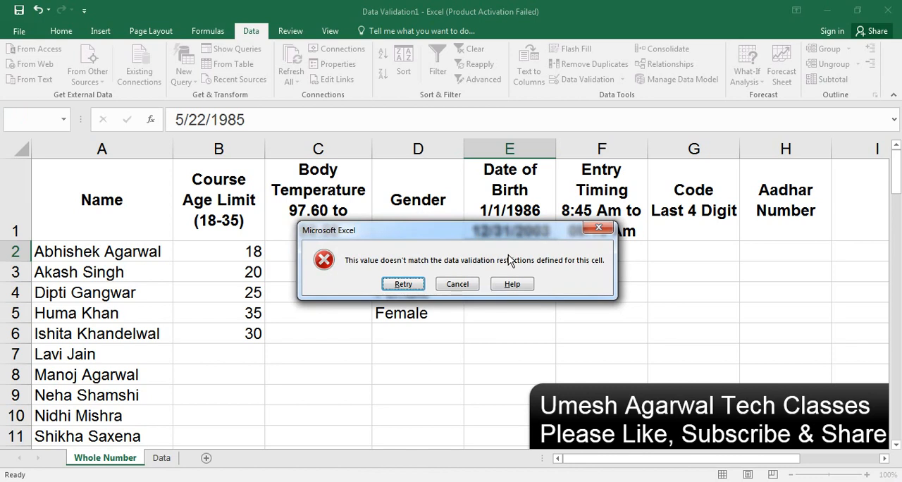
{"action": "key", "text": "Return"}
{"action": "key", "text": "End"}
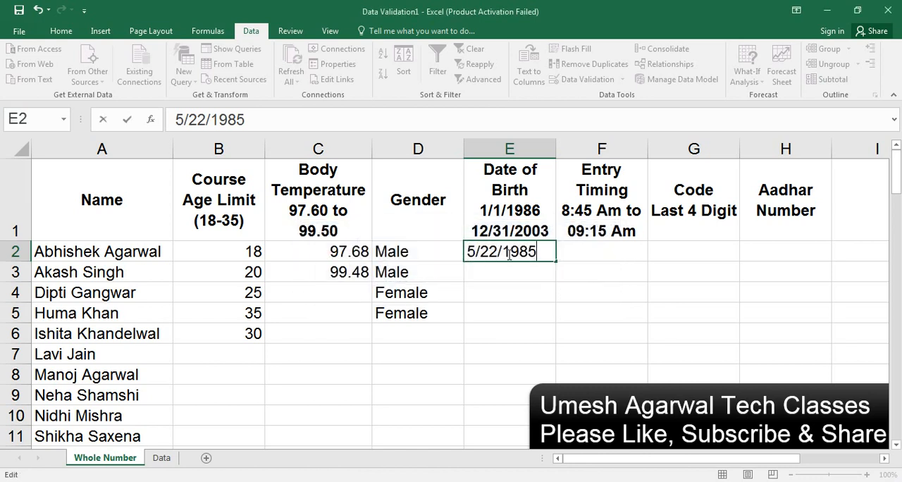
{"action": "key", "text": "BackSpace"}
{"action": "type", "text": "7"}
{"action": "key", "text": "Return"}
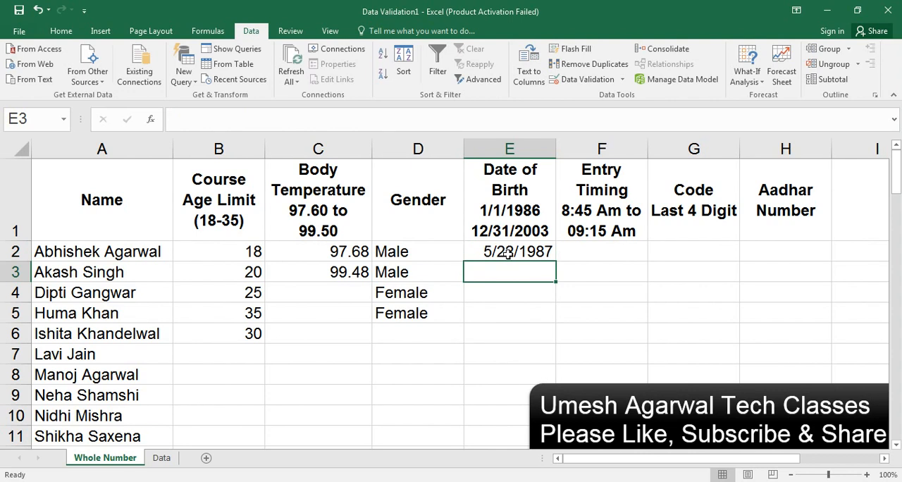
Step: Enter the rule's end date in cell E3 and a date of birth within the allowed range in cell E4
{"action": "type", "text": "1"}
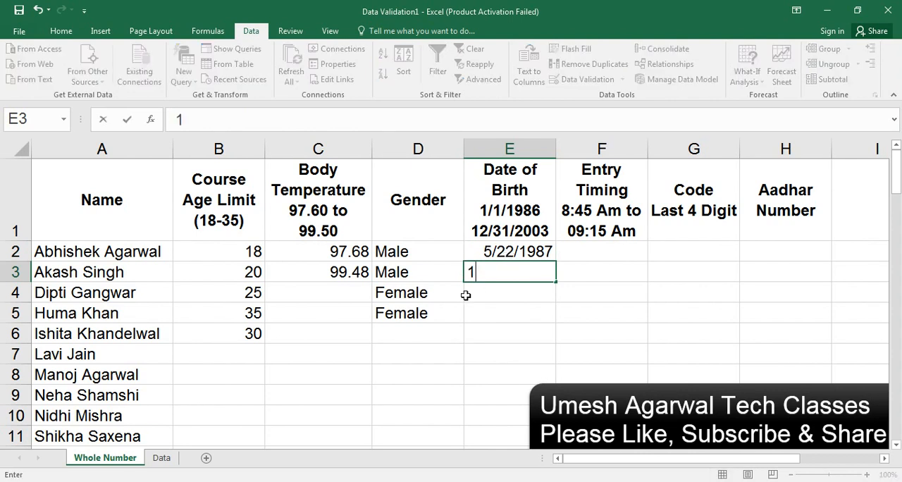
{"action": "type", "text": "2/31"}
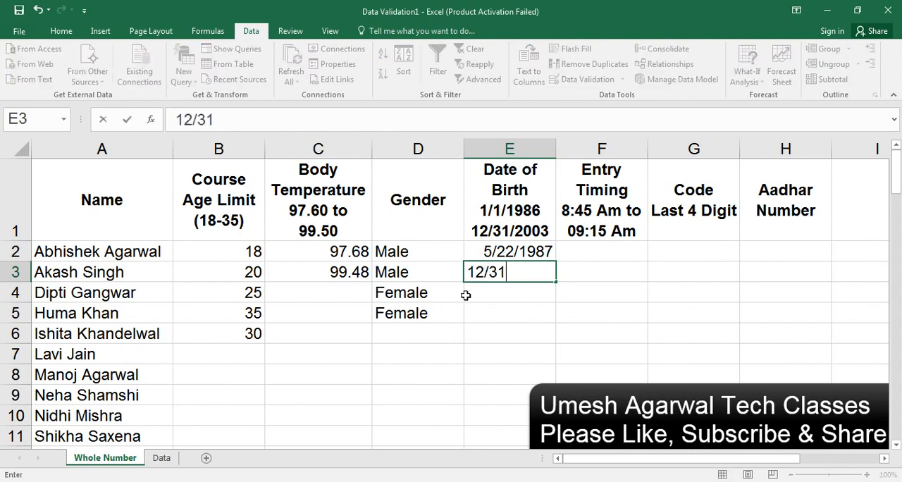
{"action": "type", "text": "/2003"}
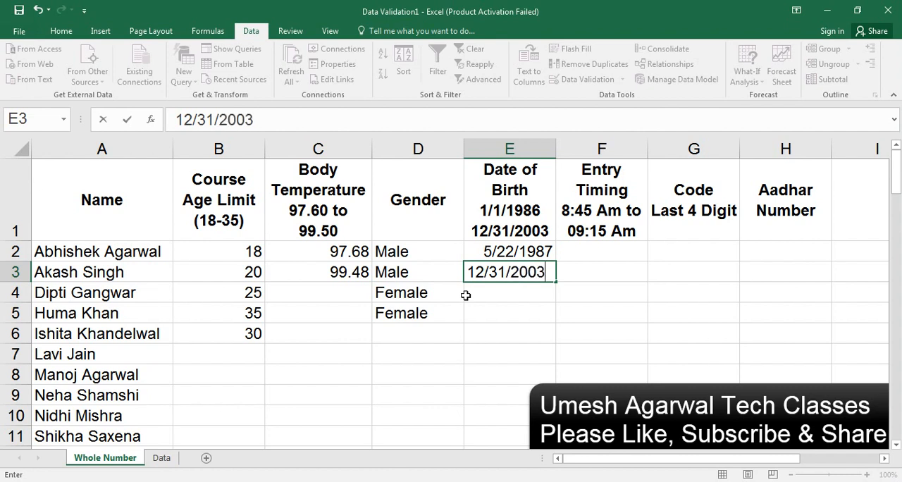
{"action": "key", "text": "Return"}
{"action": "type", "text": "12/"}
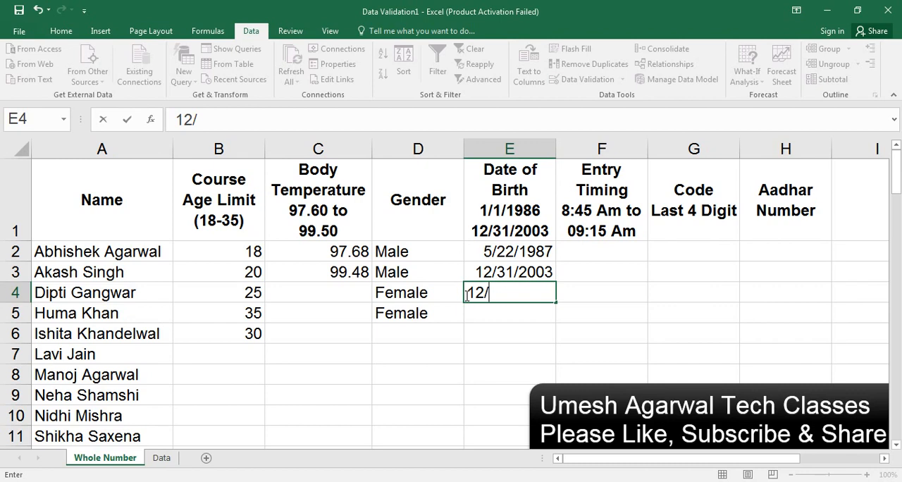
{"action": "type", "text": "25/"}
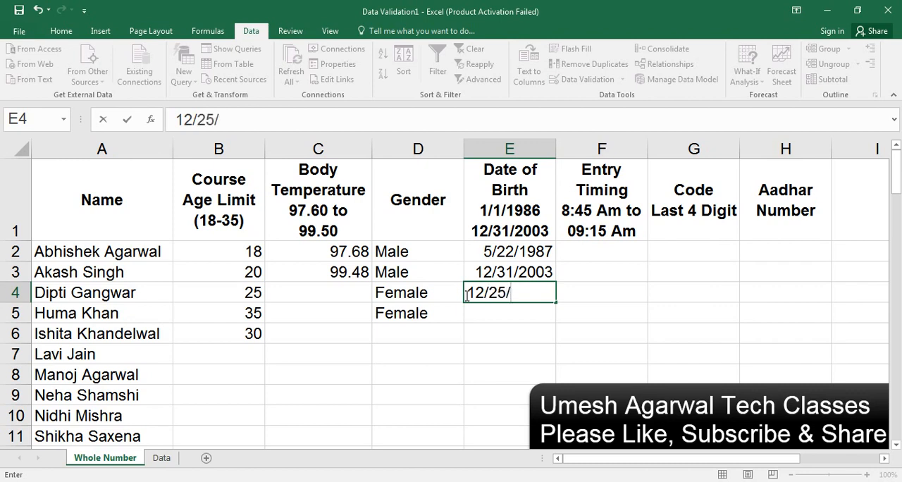
{"action": "type", "text": "2002"}
{"action": "key", "text": "Return"}
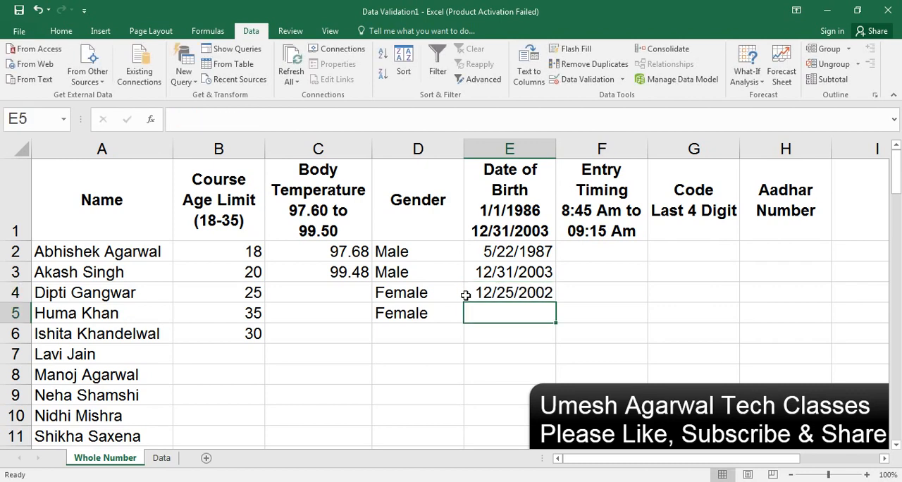
Step: Test the upper date limit in cell E5 with a date of birth after the allowed range, and discard the entry
{"action": "type", "text": "1/"}
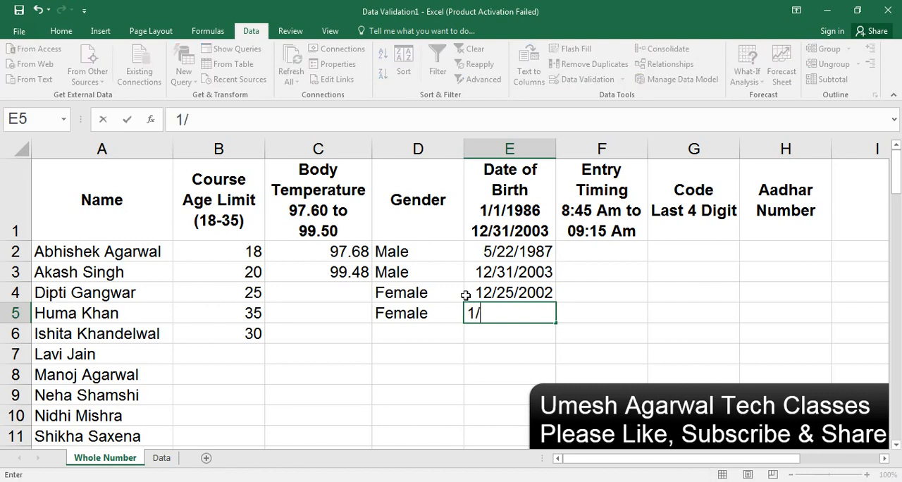
{"action": "type", "text": "1/2004"}
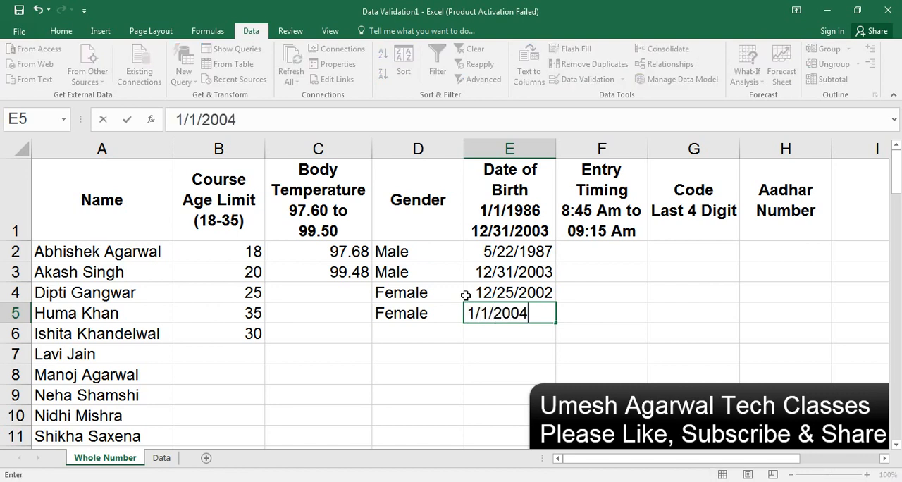
{"action": "key", "text": "Return"}
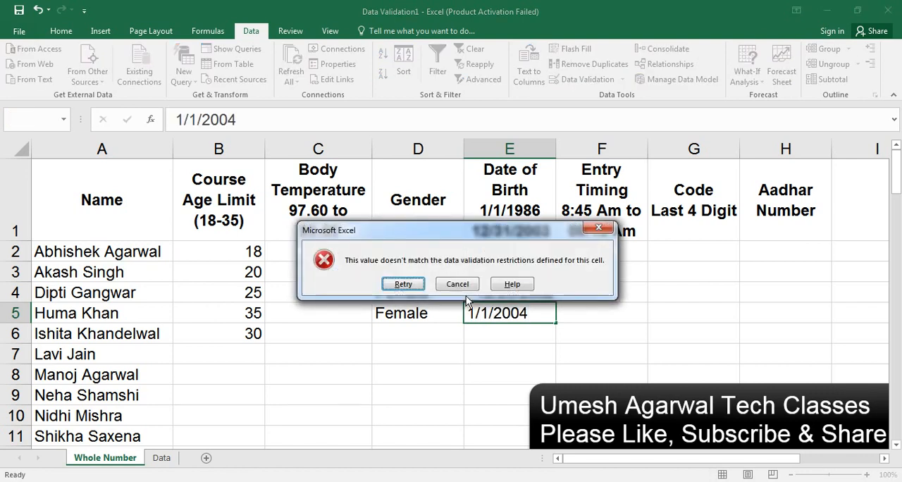
{"action": "key", "text": "Tab"}
{"action": "key", "text": "Return"}
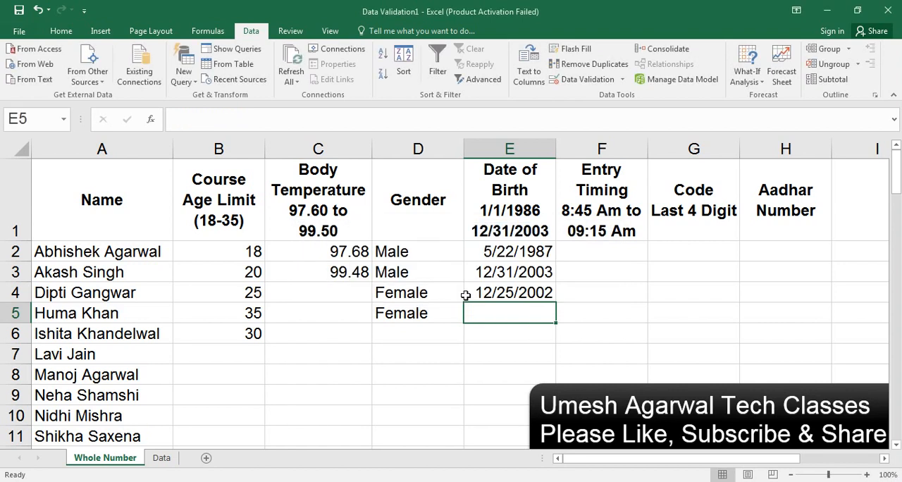
Step: Start a validation rule for the Entry Timing column F that allows only times between two limits
{"action": "left_click", "coordinate": [611, 146]}
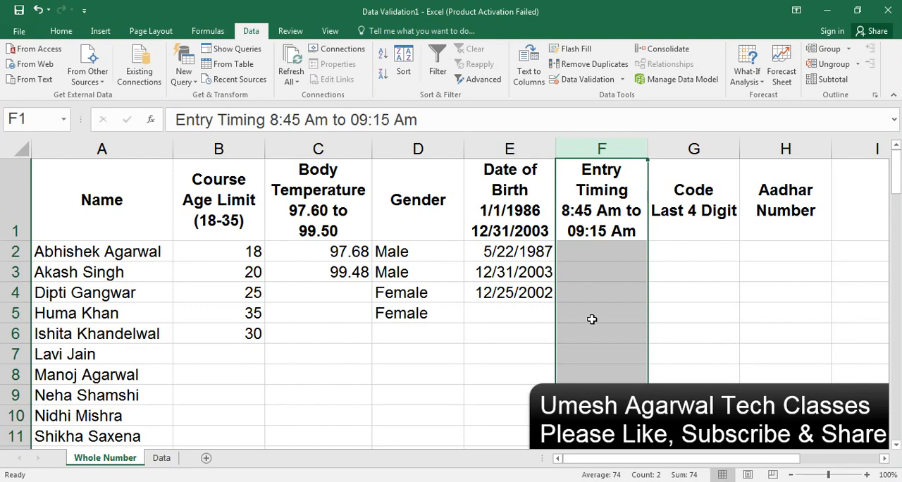
{"action": "left_click", "coordinate": [598, 254]}
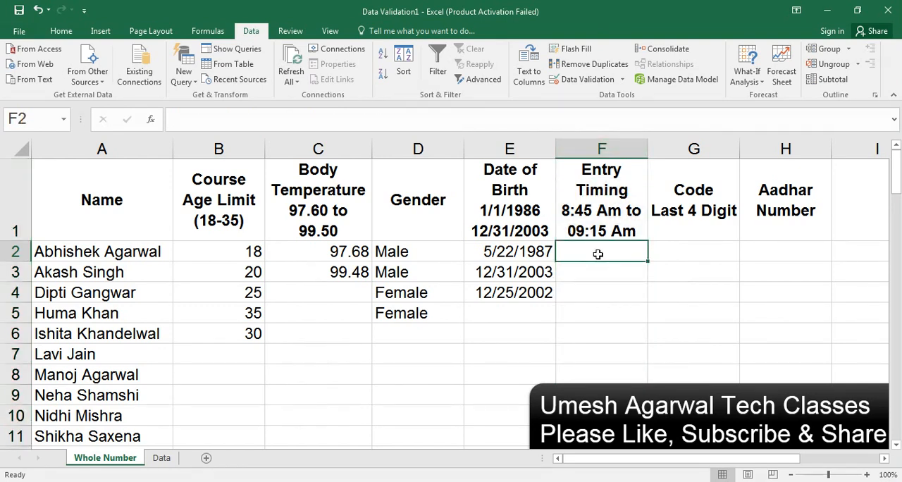
{"action": "left_click", "coordinate": [598, 166]}
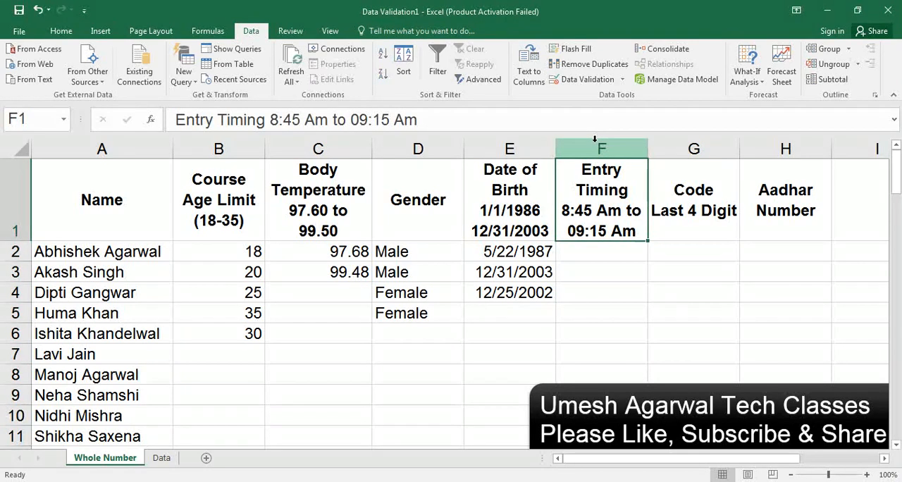
{"action": "left_click", "coordinate": [595, 145]}
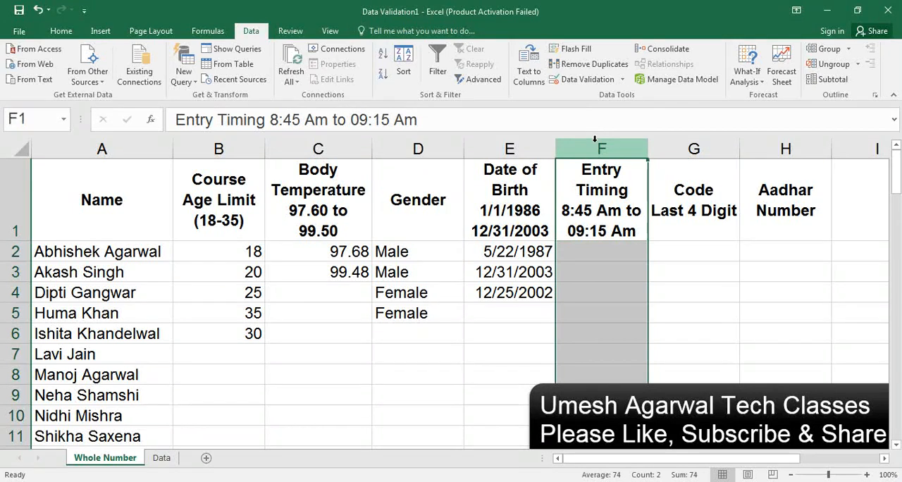
{"action": "left_click", "coordinate": [612, 81]}
{"action": "left_click", "coordinate": [242, 227]}
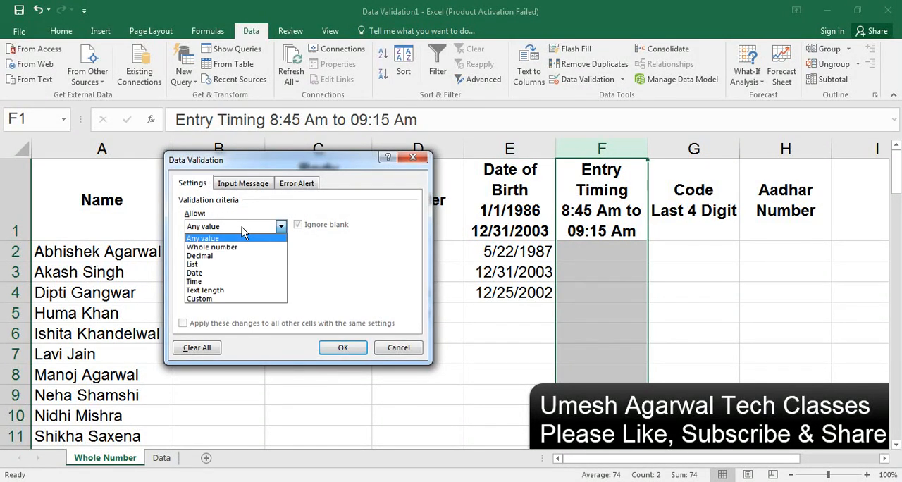
{"action": "left_click", "coordinate": [203, 281]}
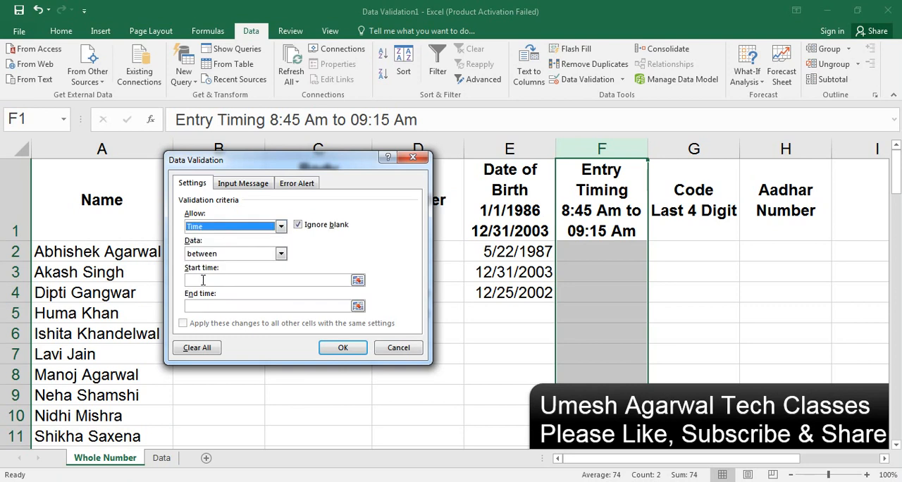
Step: Set the rule's start time to 8:45 Am and end time to 9:15 Am, and apply it to column F
{"action": "left_click", "coordinate": [202, 280]}
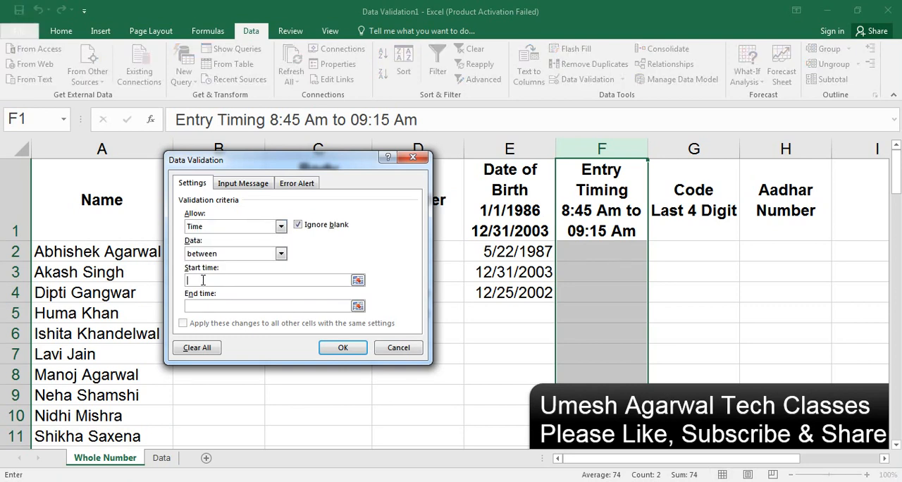
{"action": "type", "text": "8:45 Am"}
{"action": "left_click", "coordinate": [209, 306]}
{"action": "type", "text": "9:15 Am"}
{"action": "left_click", "coordinate": [342, 347]}
Step: Enter the entry times 8:50 am in cell F2 and 9:01 Am in cell F3
{"action": "left_click", "coordinate": [589, 255]}
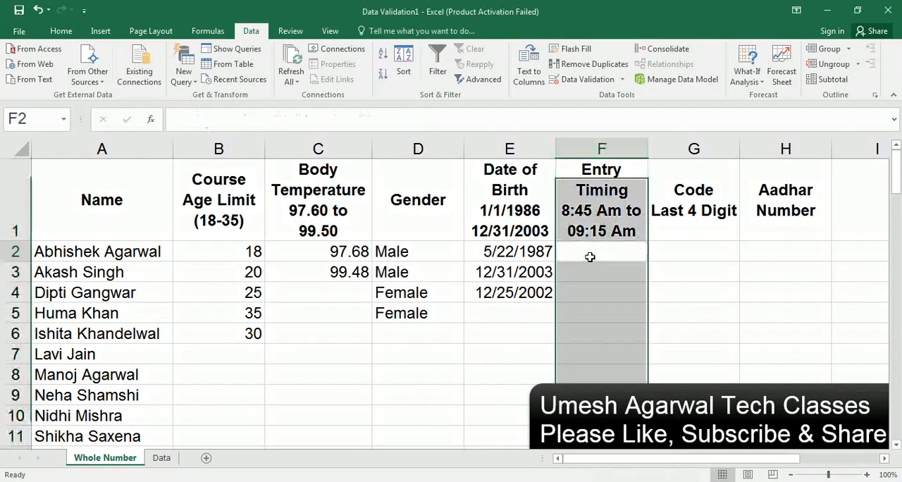
{"action": "type", "text": "8"}
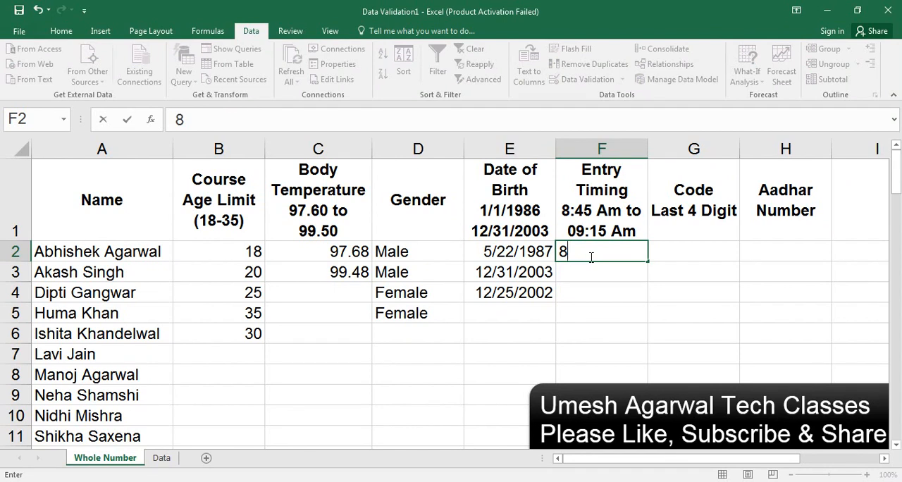
{"action": "type", "text": ":50 am"}
{"action": "key", "text": "Return"}
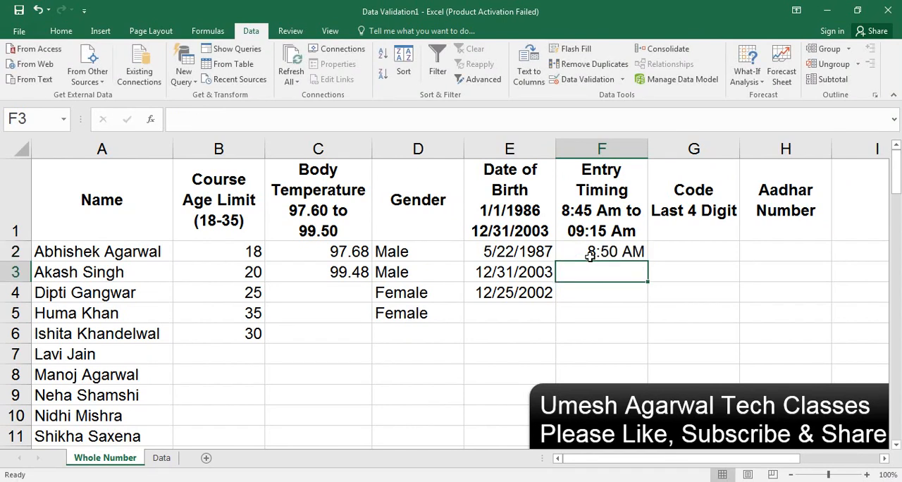
{"action": "type", "text": "9:"}
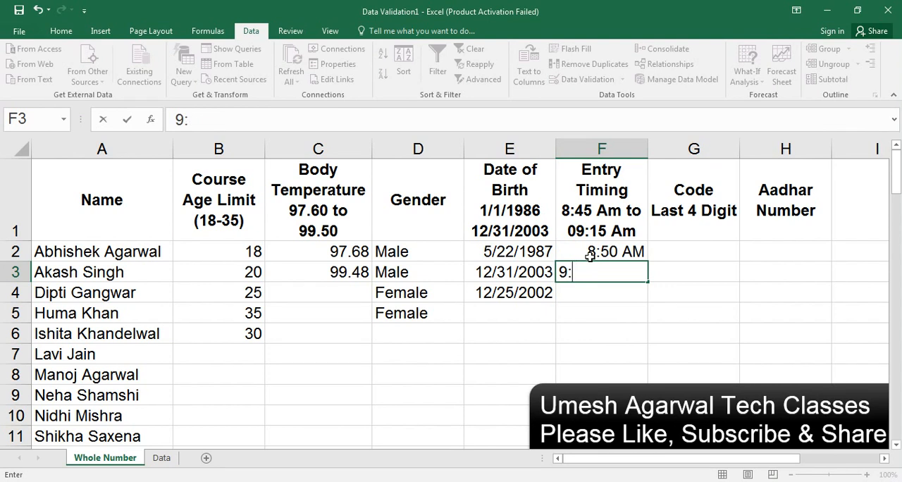
{"action": "type", "text": "01 Am"}
{"action": "key", "text": "Return"}
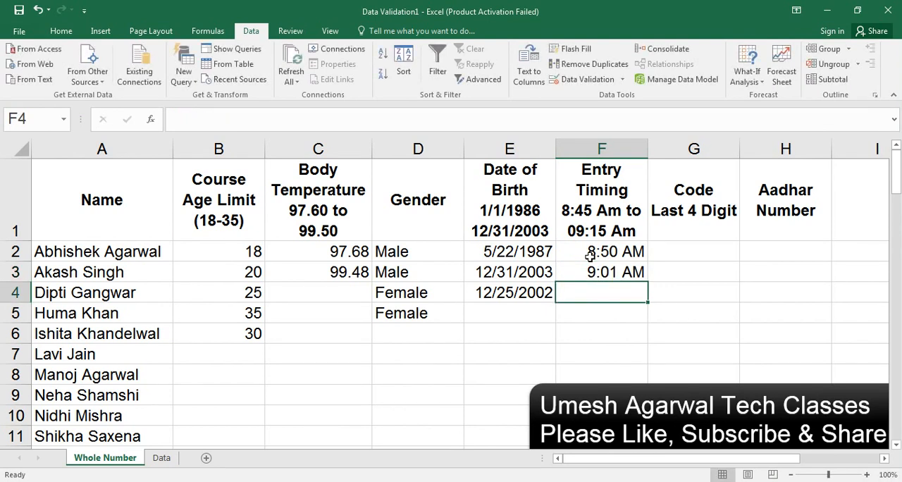
Step: Test the upper time limit in cell F4 with 9:16 am, and retry with 9:14 am
{"action": "type", "text": "9:"}
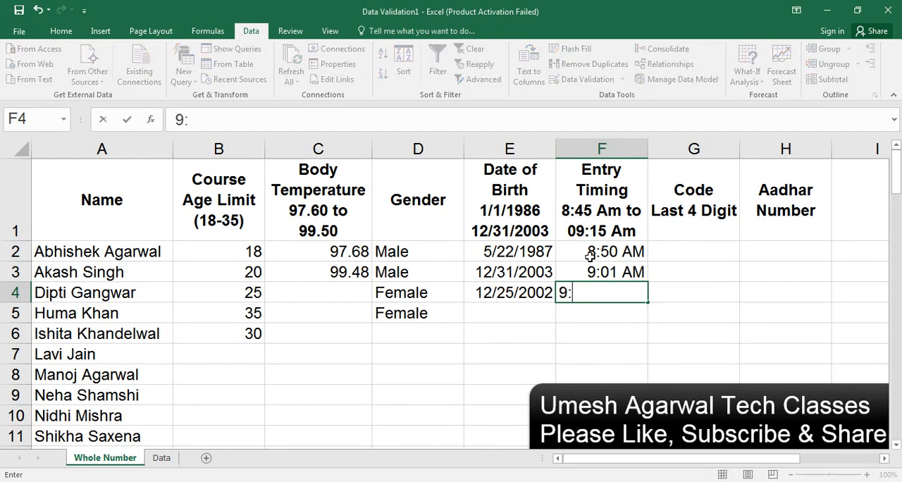
{"action": "type", "text": "16 am"}
{"action": "key", "text": "Return"}
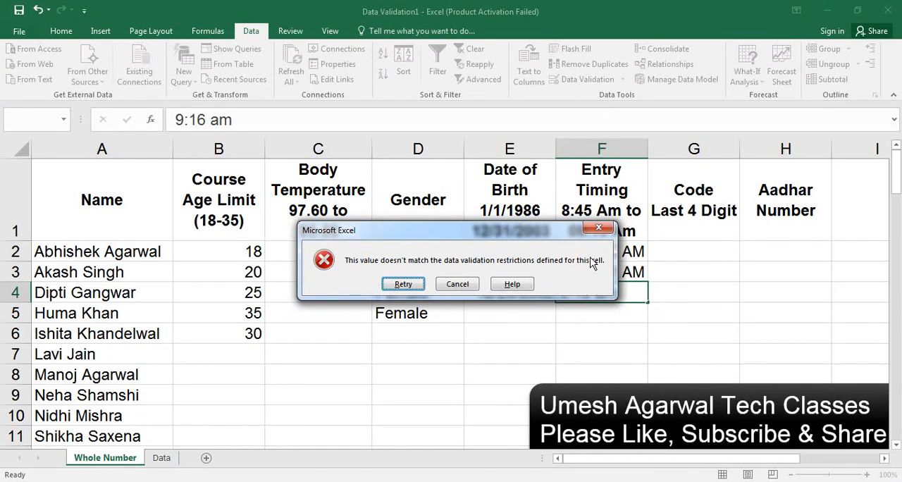
{"action": "key", "text": "Return"}
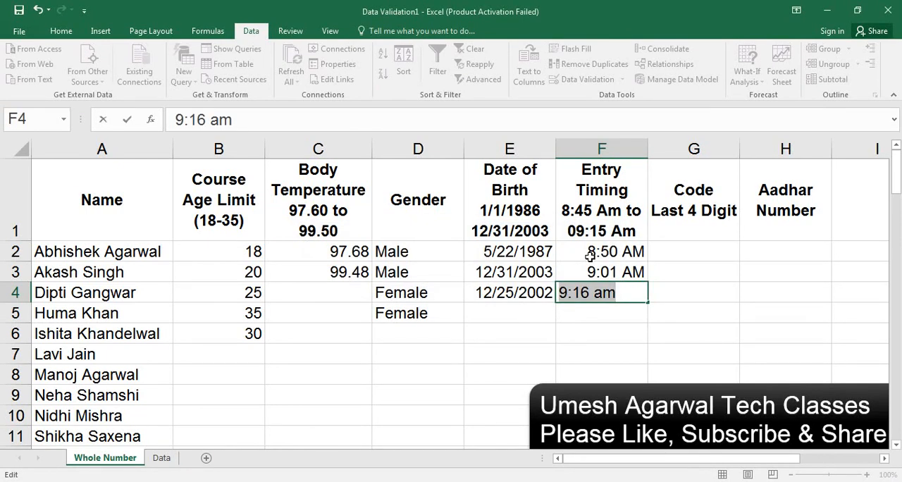
{"action": "key", "text": "Right"}
{"action": "key", "text": "Left"}
{"action": "key", "text": "Left"}
{"action": "key", "text": "Left"}
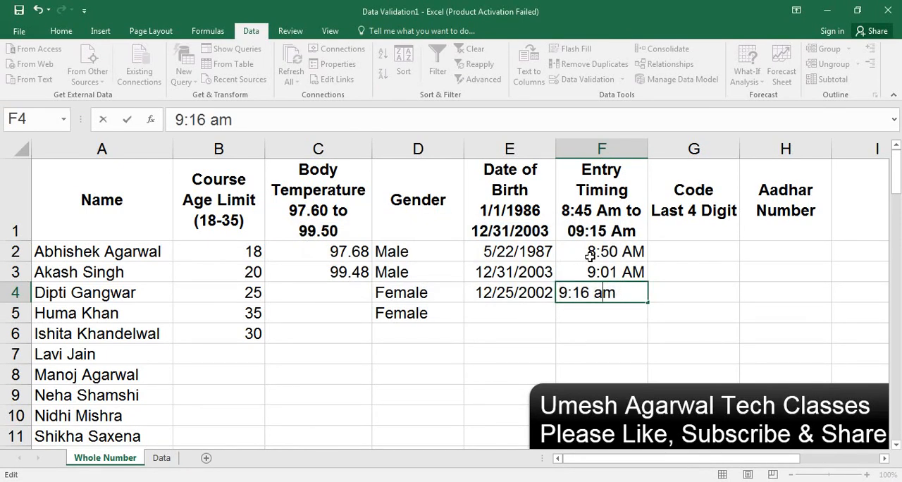
{"action": "key", "text": "BackSpace"}
{"action": "type", "text": "4"}
{"action": "key", "text": "Return"}
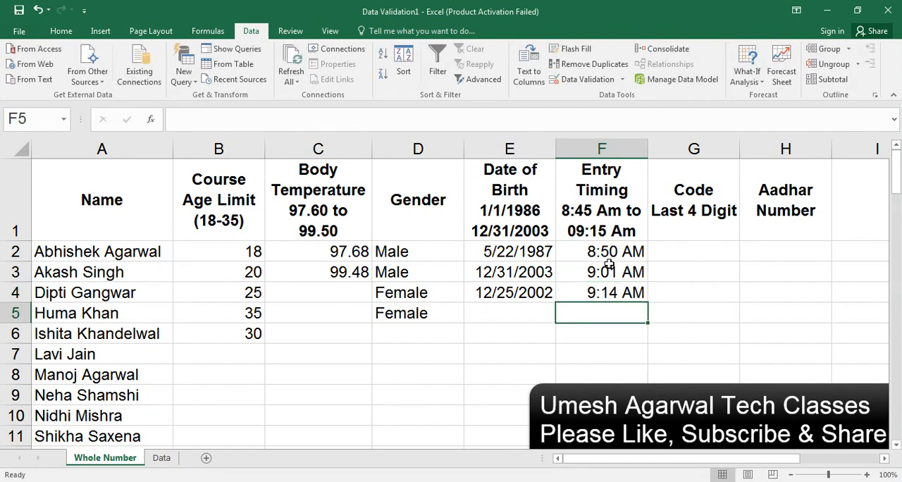
Step: Apply a validation rule to the Code column G that allows only a text length equal to 4
{"action": "left_click", "coordinate": [694, 149]}
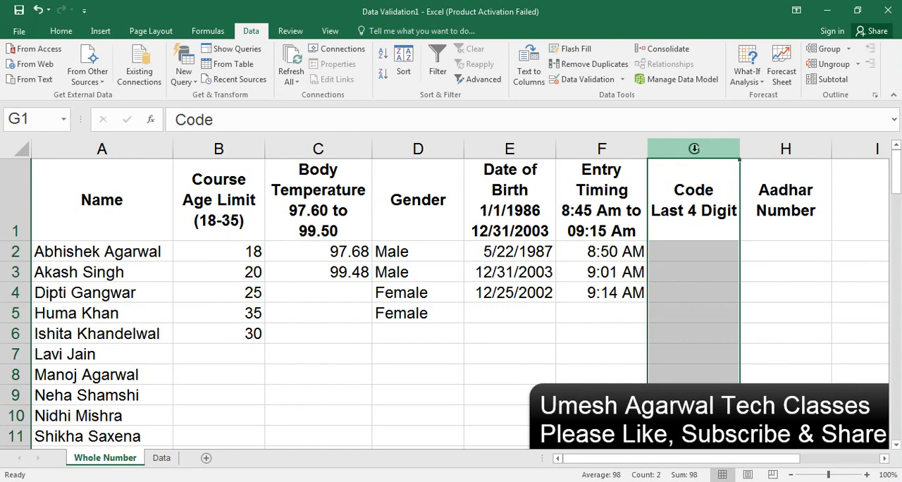
{"action": "left_click", "coordinate": [622, 82]}
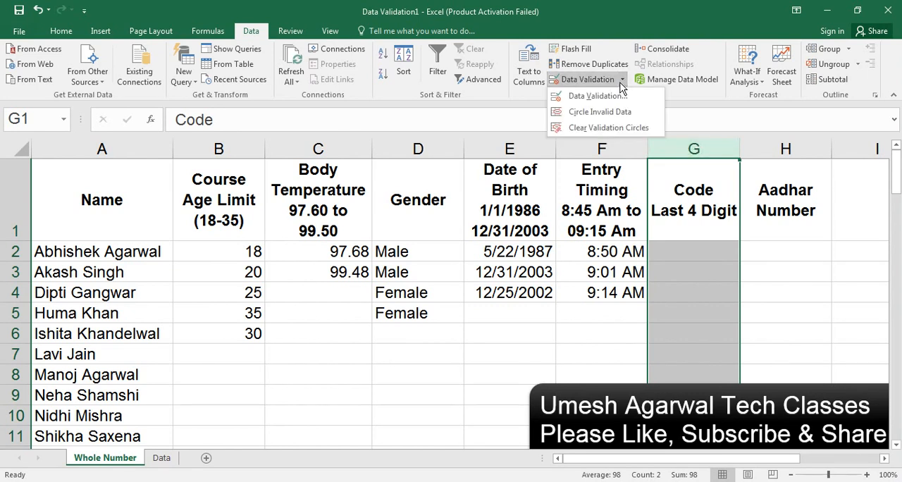
{"action": "left_click", "coordinate": [592, 93]}
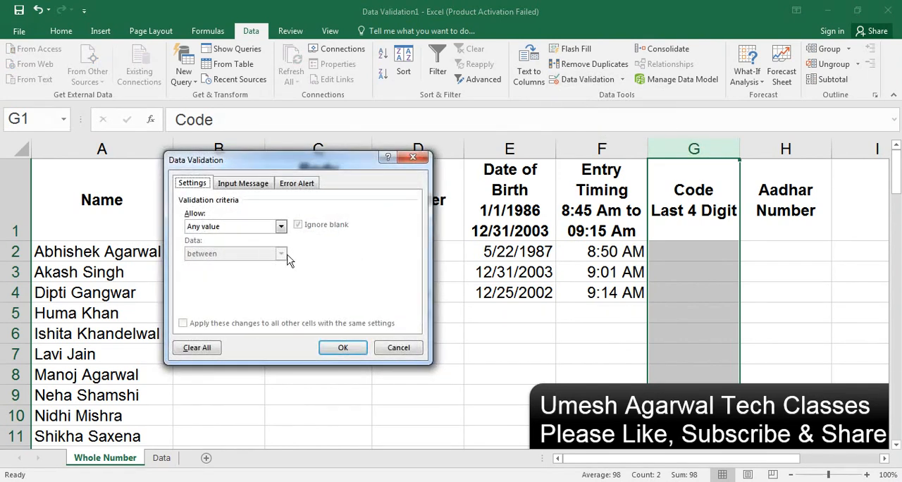
{"action": "left_click", "coordinate": [280, 226]}
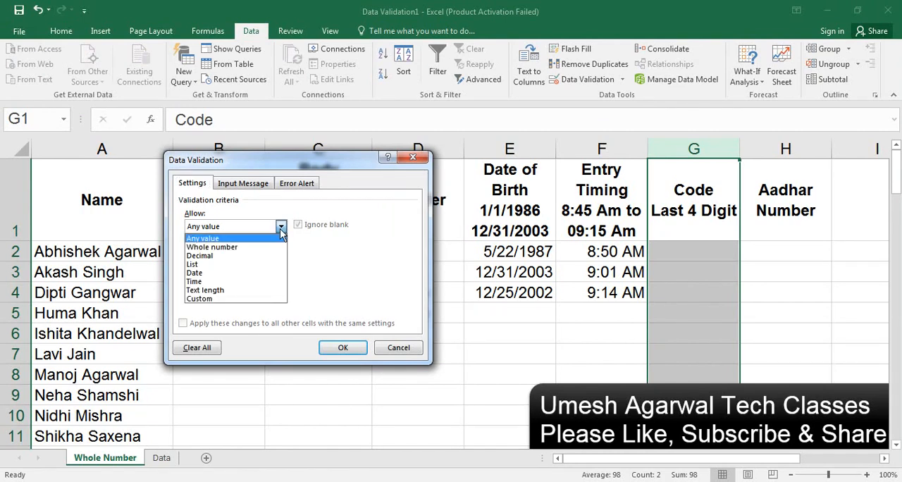
{"action": "left_click", "coordinate": [219, 290]}
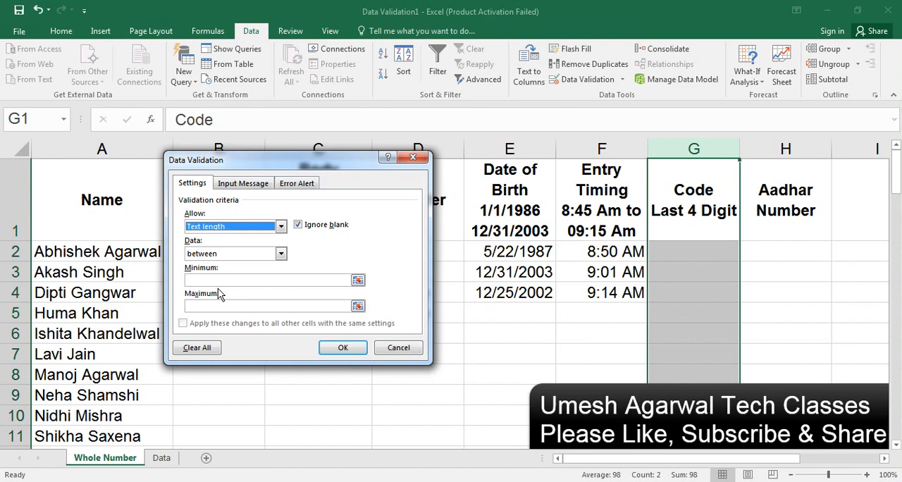
{"action": "left_click", "coordinate": [254, 253]}
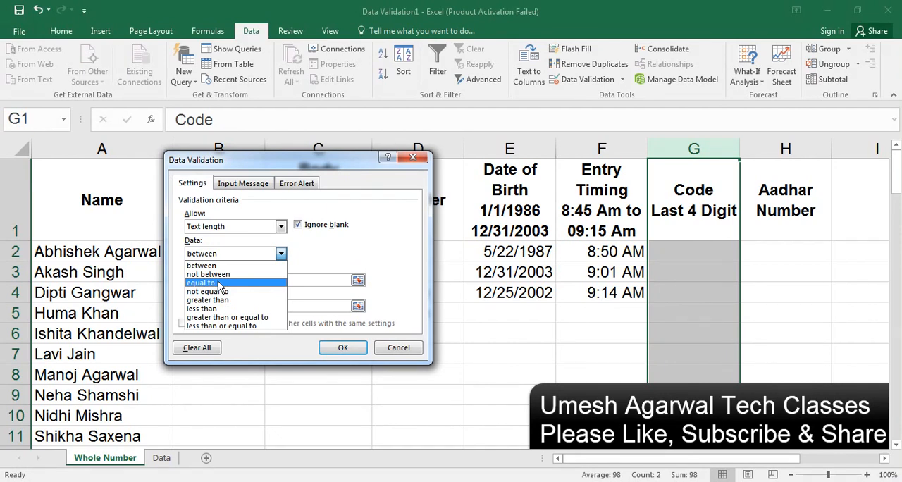
{"action": "left_click", "coordinate": [219, 283]}
{"action": "left_click", "coordinate": [219, 281]}
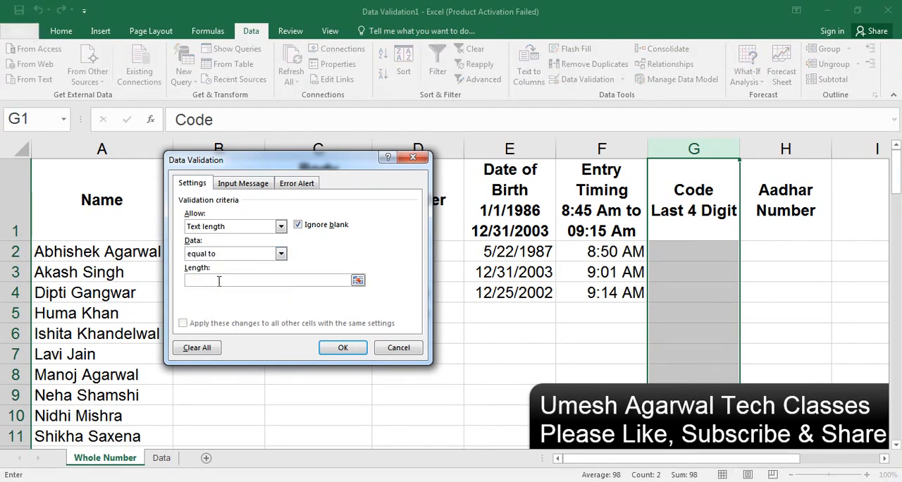
{"action": "type", "text": "4"}
{"action": "left_click", "coordinate": [342, 347]}
Step: Test the length rule in cell G2 with the five-digit entry 12345, and retry with 1234
{"action": "left_click", "coordinate": [678, 242]}
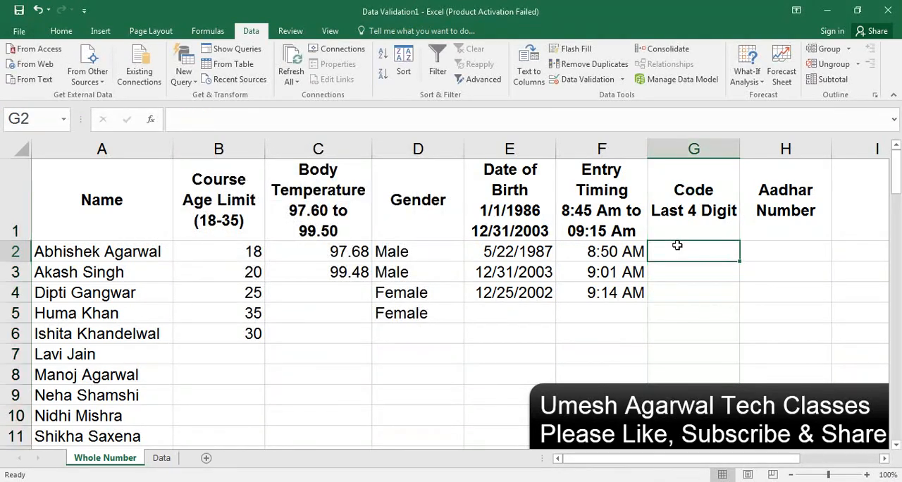
{"action": "type", "text": "12345"}
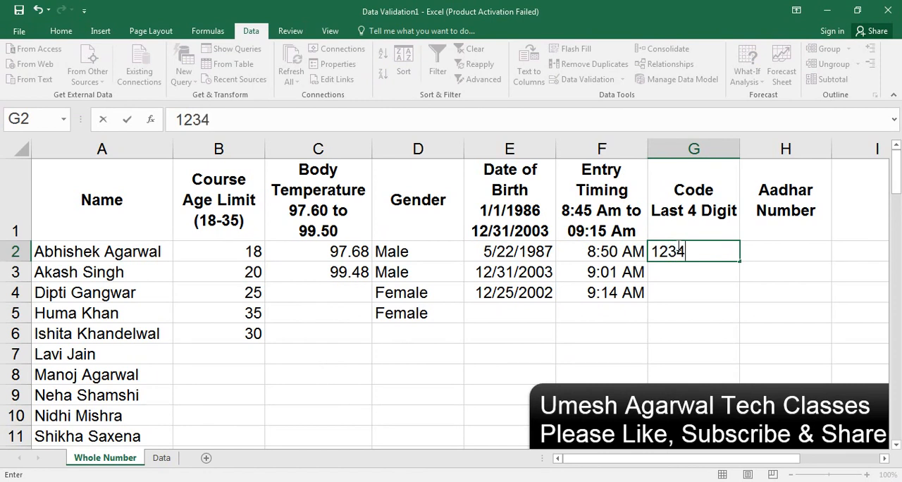
{"action": "key", "text": "Return"}
{"action": "key", "text": "Return"}
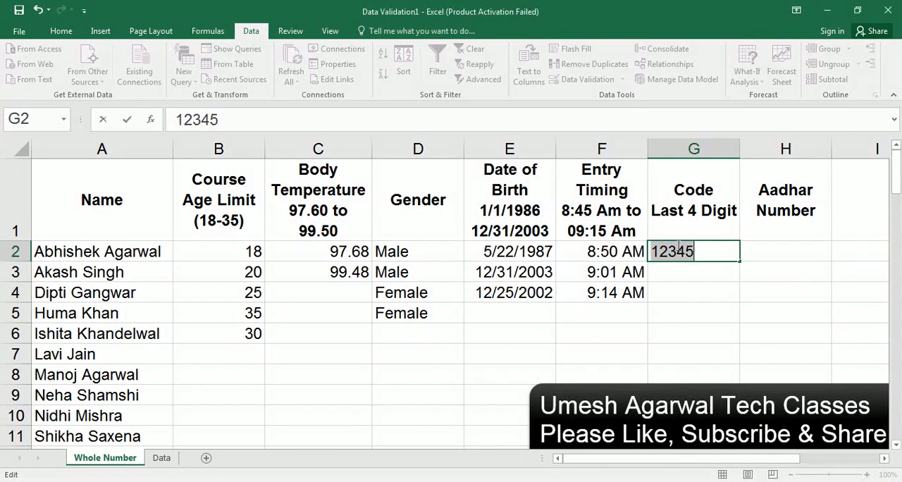
{"action": "type", "text": "1234"}
Step: Enter the four-letter text abcd in cell G3 and the number 1234 in cell G4
{"action": "key", "text": "Return"}
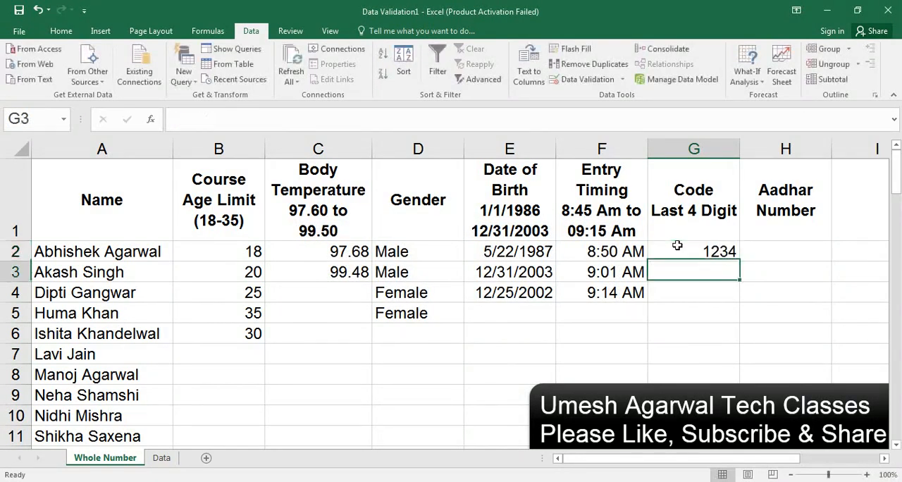
{"action": "type", "text": "abcd"}
{"action": "key", "text": "Return"}
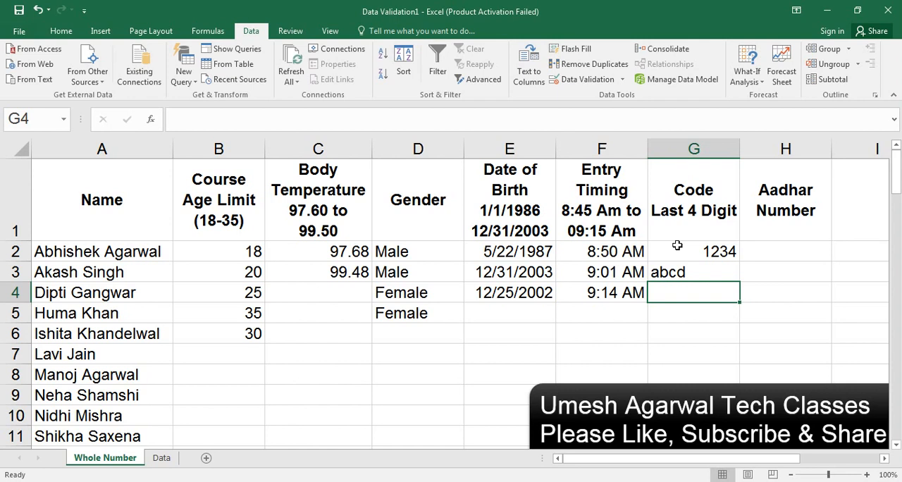
{"action": "type", "text": "1234"}
{"action": "key", "text": "Return"}
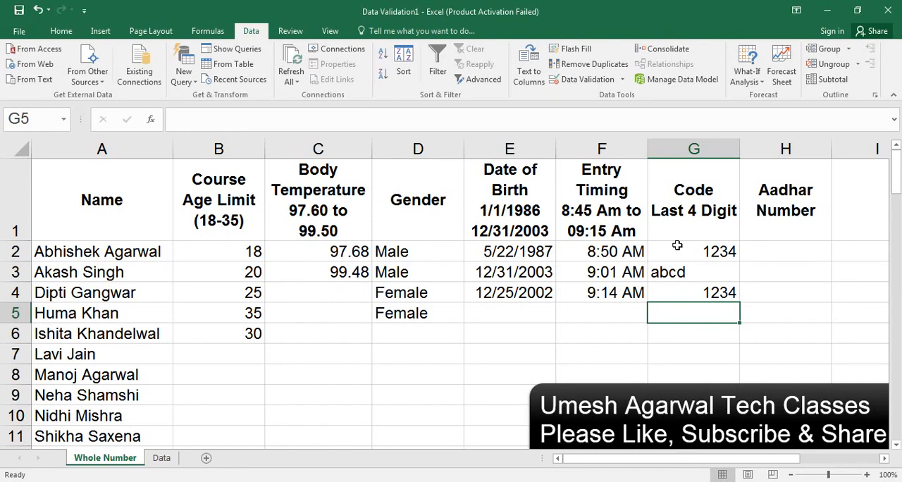
Step: Test the length rule in cell G5 with a three-letter name, and retry with a four-letter name
{"action": "type", "text": "Ra"}
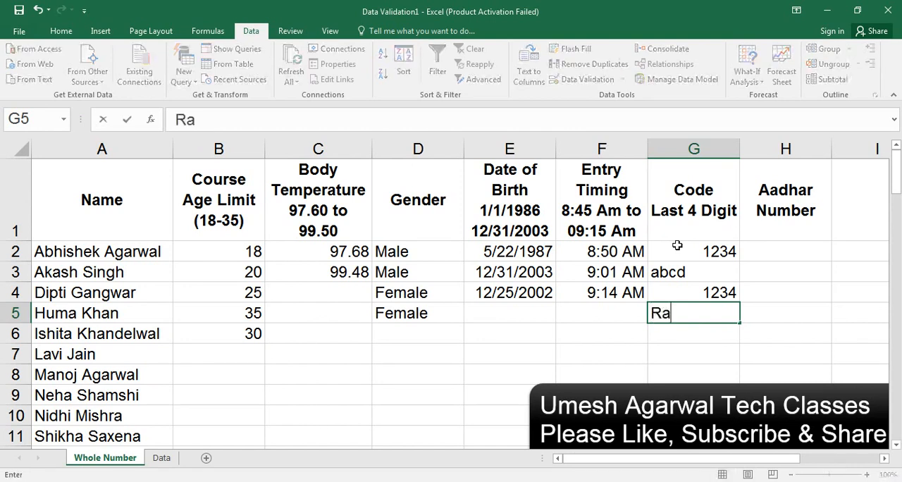
{"action": "type", "text": "j"}
{"action": "key", "text": "Return"}
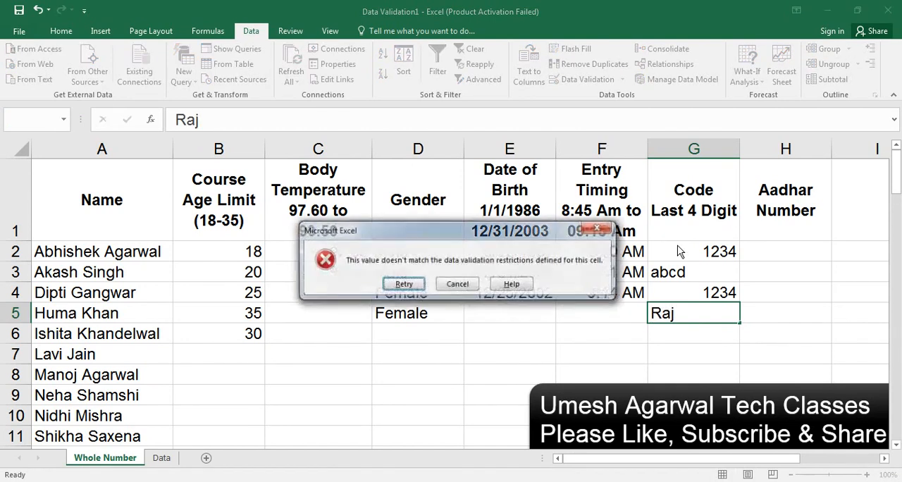
{"action": "key", "text": "Return"}
{"action": "type", "text": "R"}
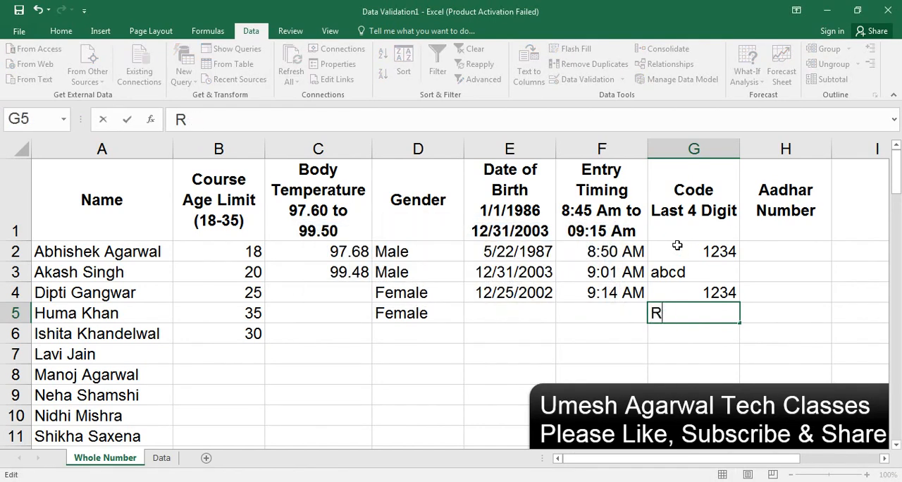
{"action": "type", "text": "aju"}
{"action": "key", "text": "Return"}
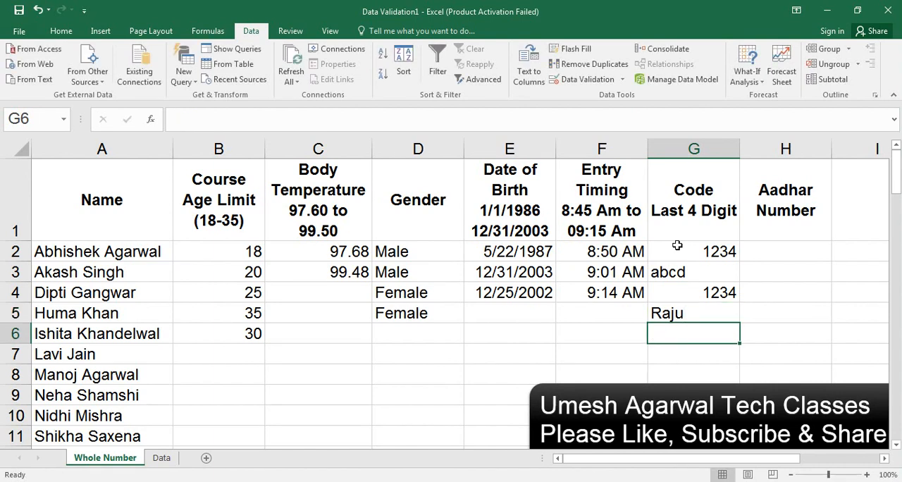
Step: Enter 6586 in cell G6, and test cell G7 with 65HJj before retrying with 89gg
{"action": "type", "text": "6586"}
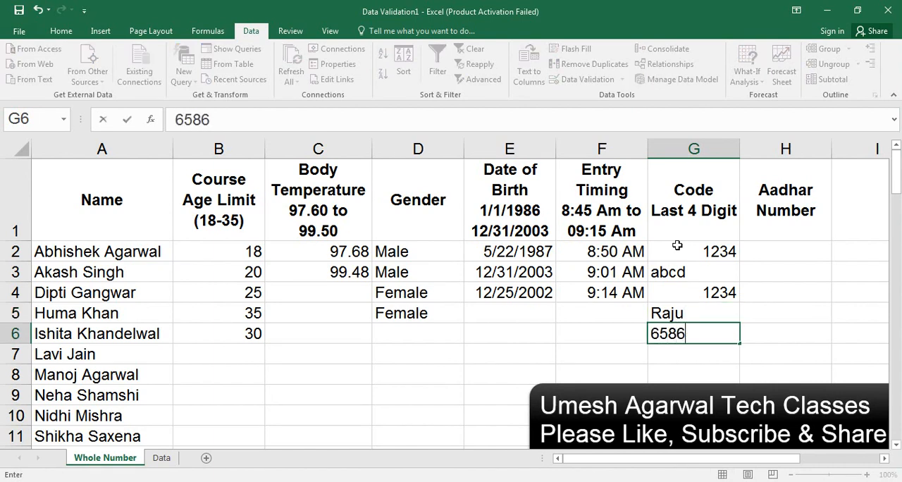
{"action": "key", "text": "Return"}
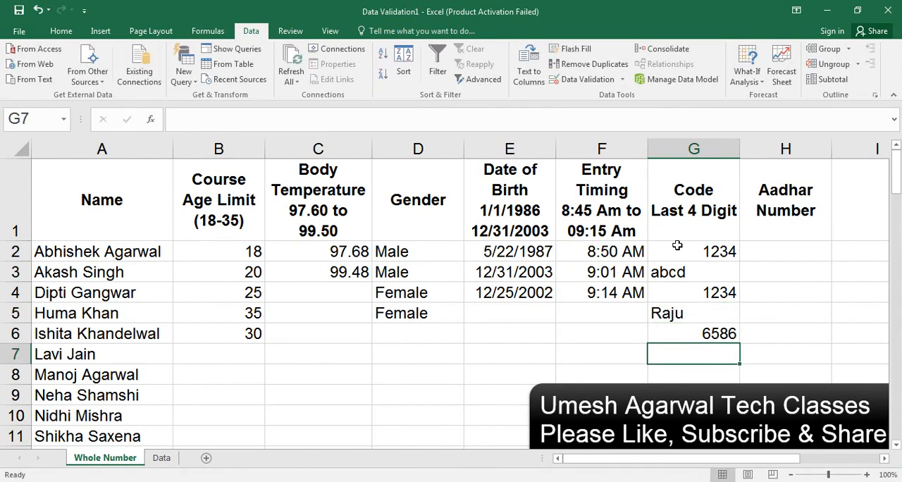
{"action": "type", "text": "65HJj"}
{"action": "key", "text": "Return"}
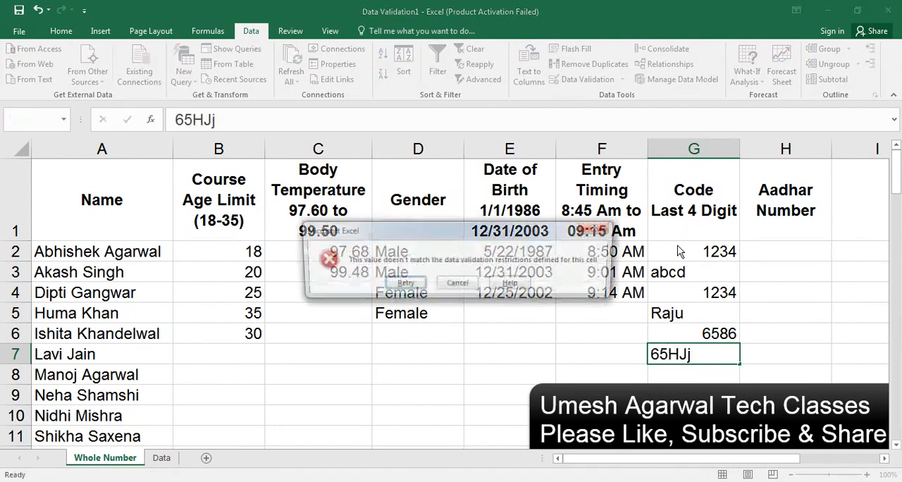
{"action": "key", "text": "Return"}
{"action": "key", "text": "BackSpace"}
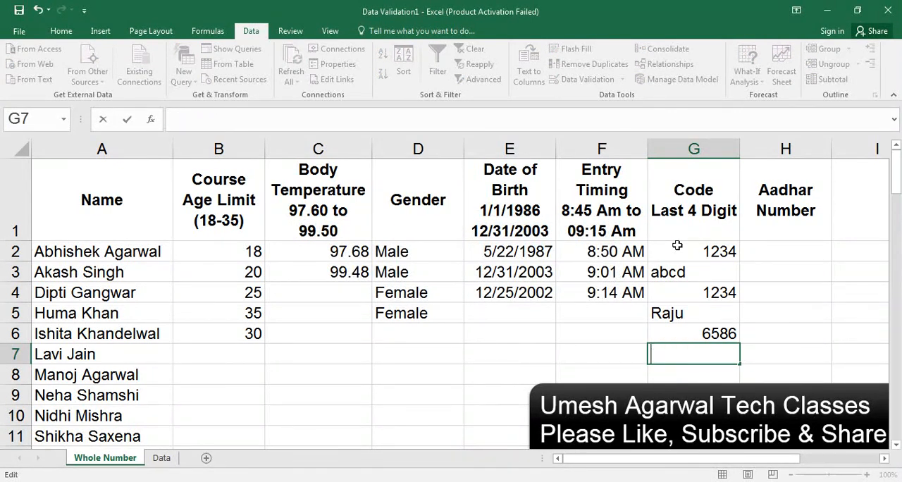
{"action": "type", "text": "89gg"}
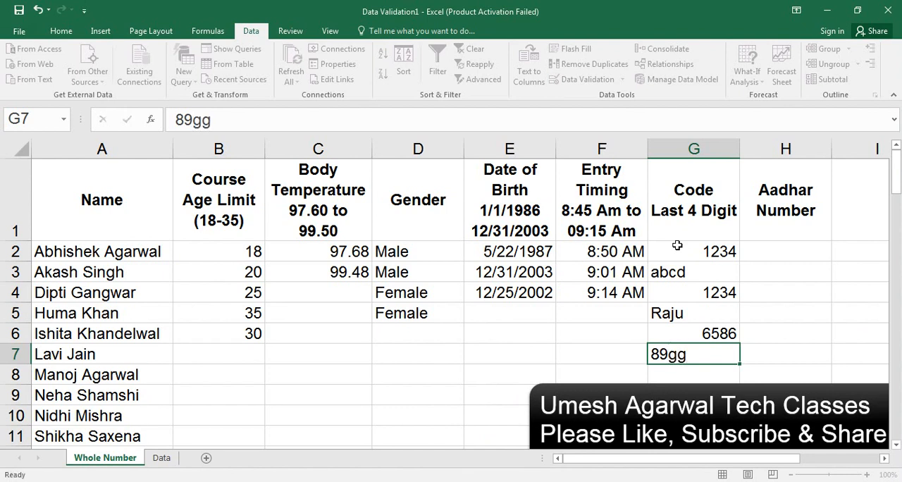
{"action": "key", "text": "Return"}
{"action": "key", "text": "Up"}
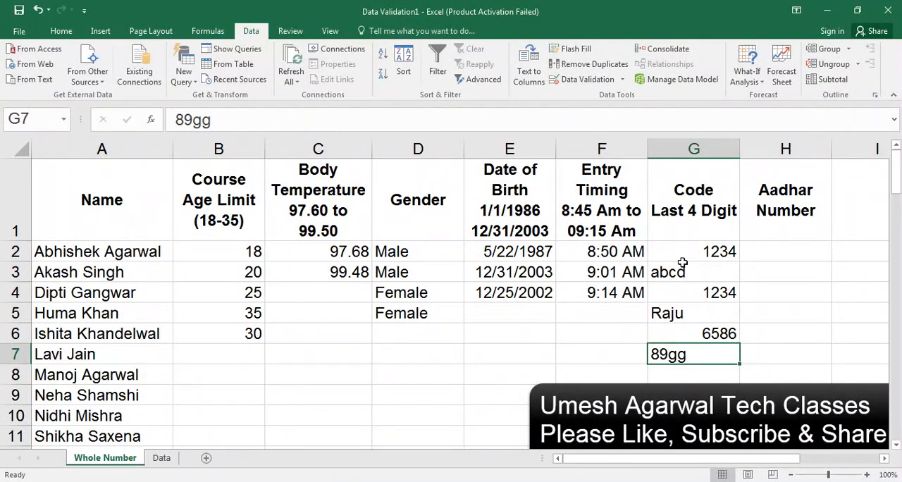
Step: Apply a custom validation rule to the Aadhar Number column H with the formula =isnumber(H1)
{"action": "left_click", "coordinate": [813, 147]}
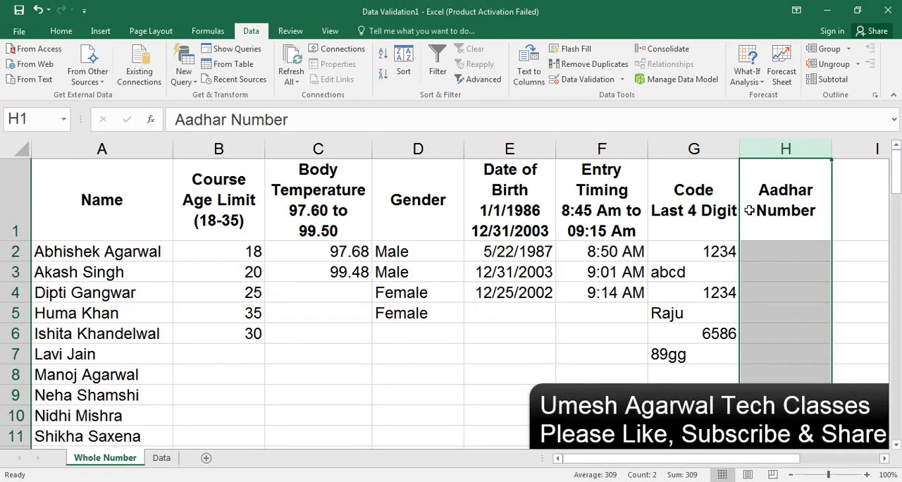
{"action": "left_click", "coordinate": [589, 80]}
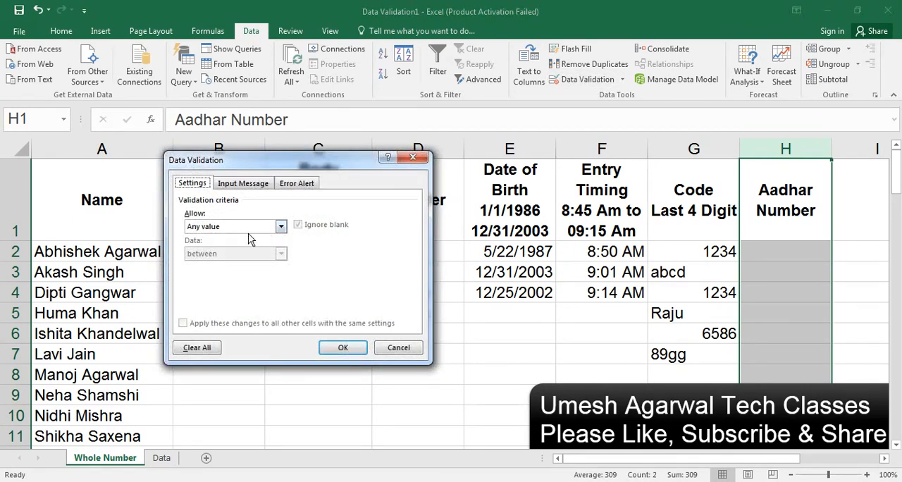
{"action": "left_click", "coordinate": [280, 226]}
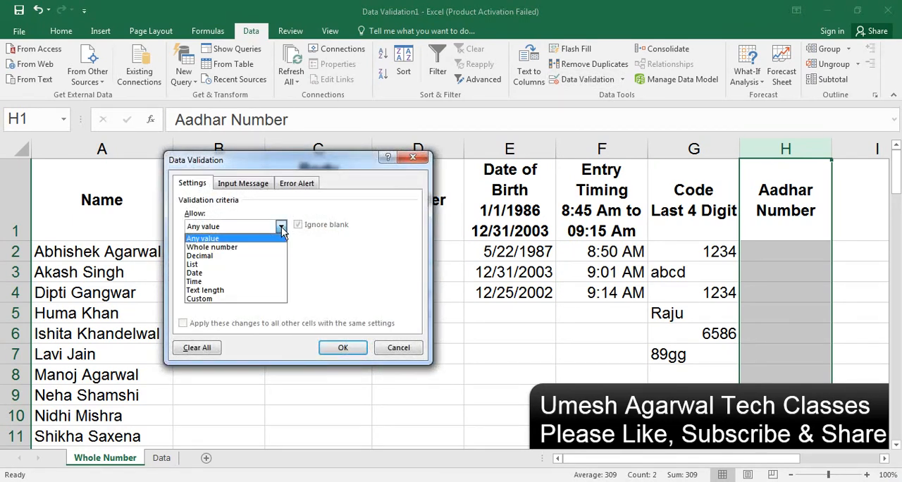
{"action": "left_click", "coordinate": [228, 298]}
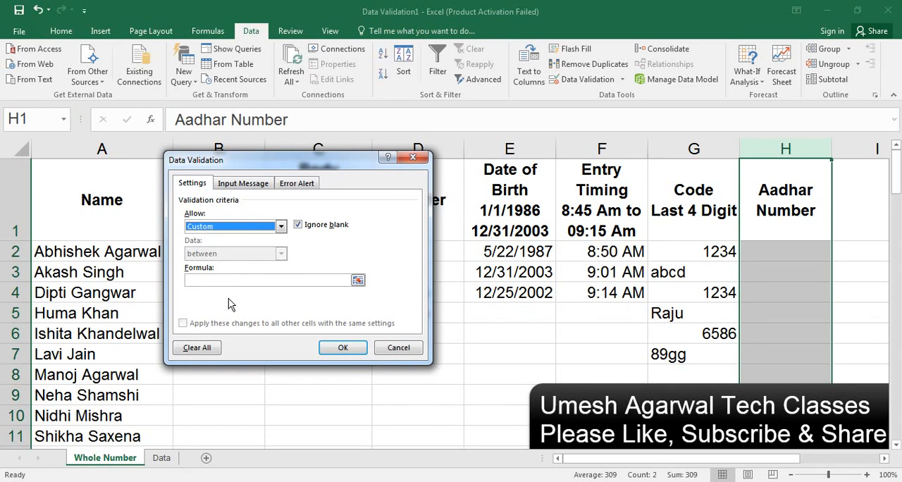
{"action": "left_click", "coordinate": [222, 280]}
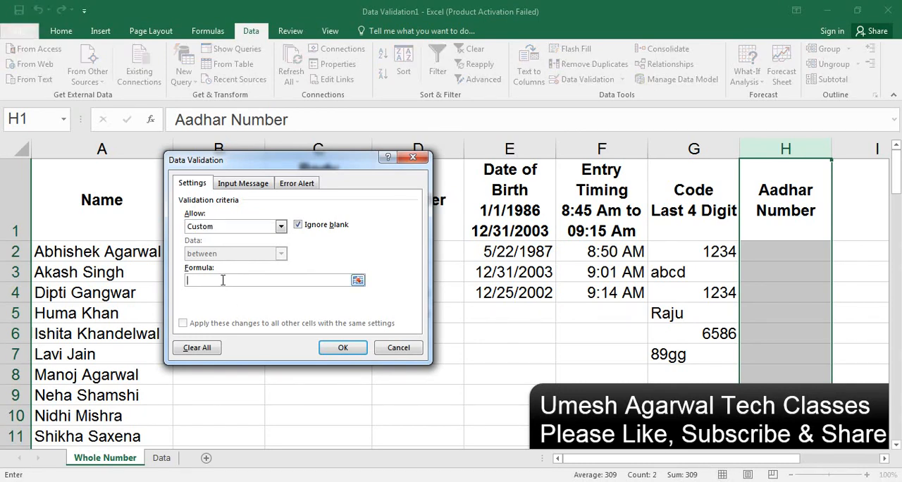
{"action": "type", "text": "=isnumber"}
{"action": "type", "text": "("}
{"action": "left_click", "coordinate": [764, 207]}
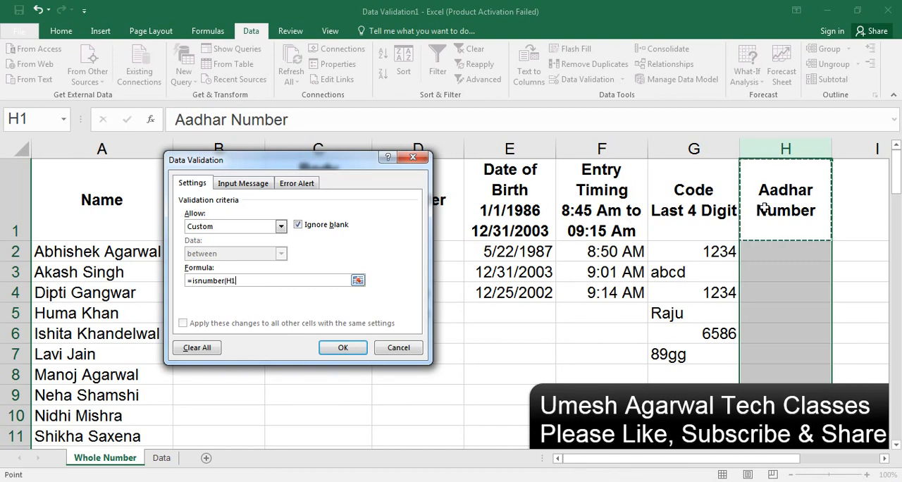
{"action": "type", "text": ")"}
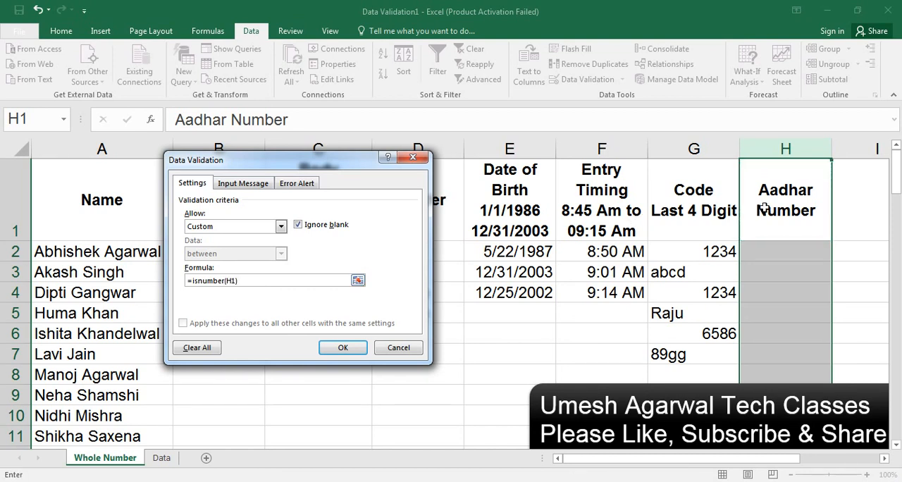
{"action": "left_click", "coordinate": [329, 346]}
Step: Test the number-only rule in cell H2 with jgssdjagshjga, retry with a ten-digit number, and enter a six-digit number in H3
{"action": "left_click", "coordinate": [784, 257]}
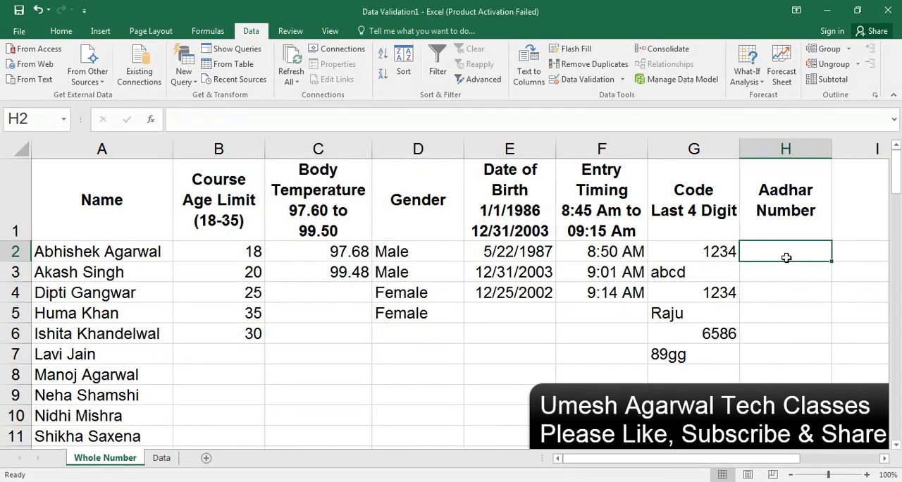
{"action": "type", "text": "jgssdjagshjga"}
{"action": "key", "text": "Return"}
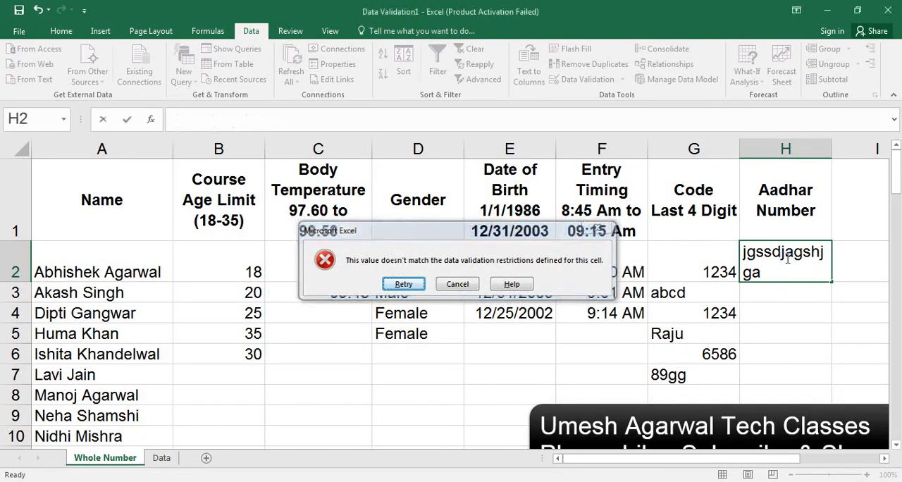
{"action": "key", "text": "Return"}
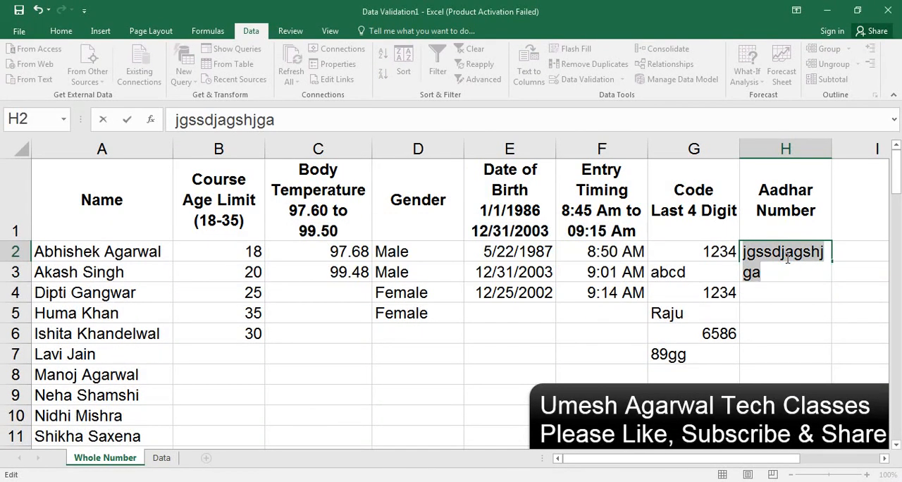
{"action": "type", "text": "5565656656"}
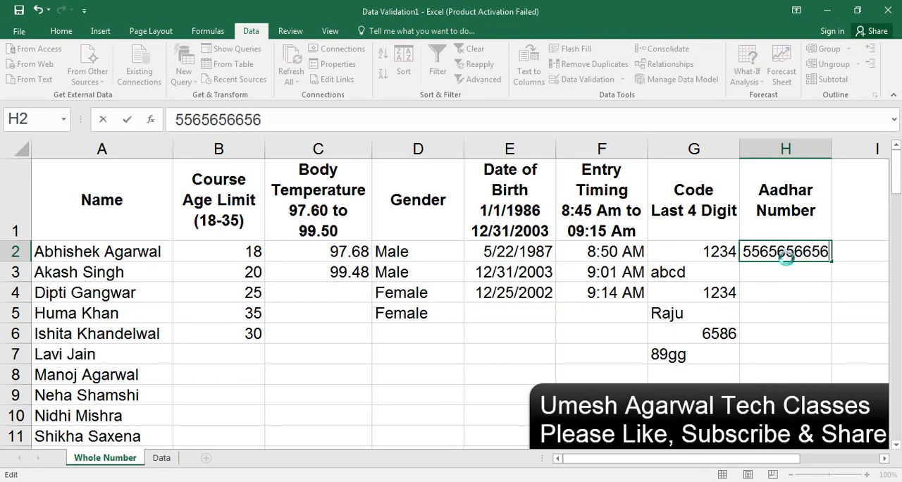
{"action": "key", "text": "Return"}
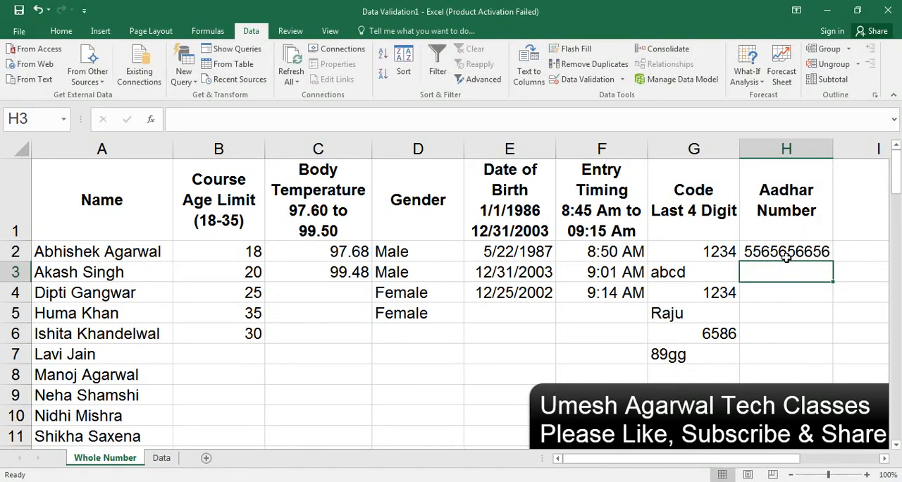
{"action": "type", "text": "658889"}
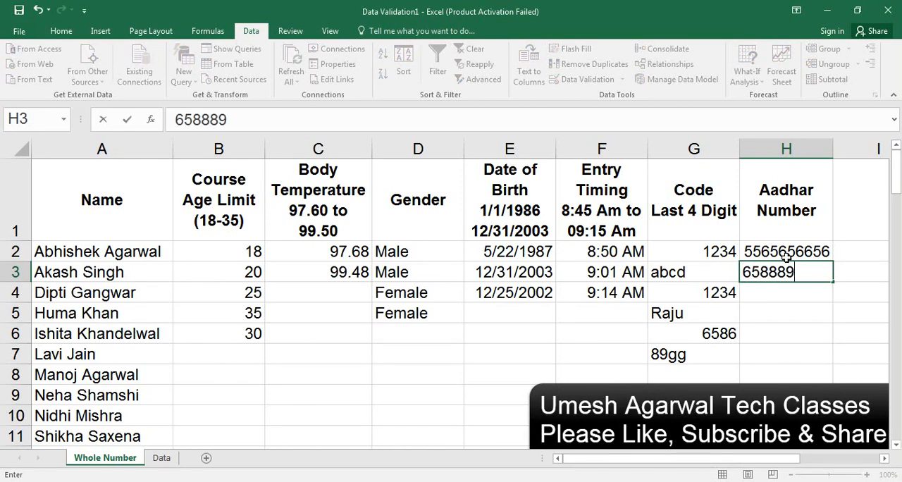
{"action": "key", "text": "Return"}
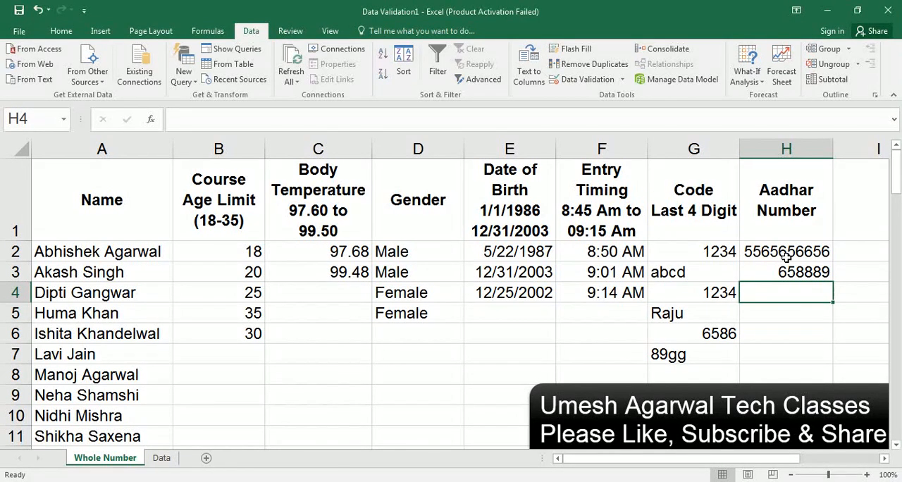
Step: Examine cell H4's validation criteria, the available rule types and the input message options, and close the dialog without changes
{"action": "left_click", "coordinate": [606, 83]}
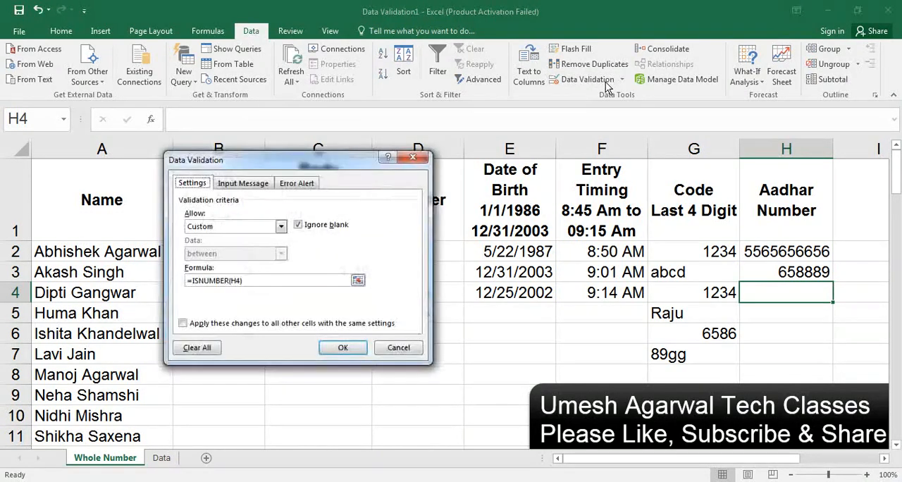
{"action": "left_click", "coordinate": [239, 227]}
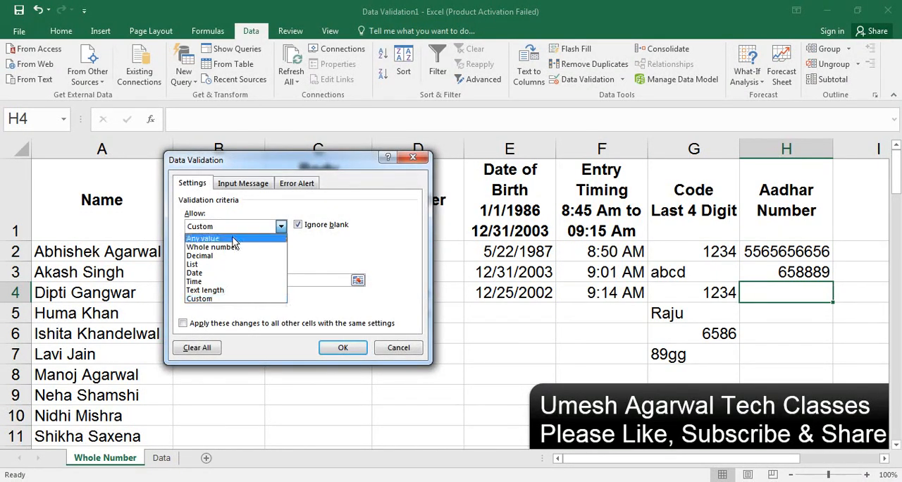
{"action": "left_click", "coordinate": [172, 251]}
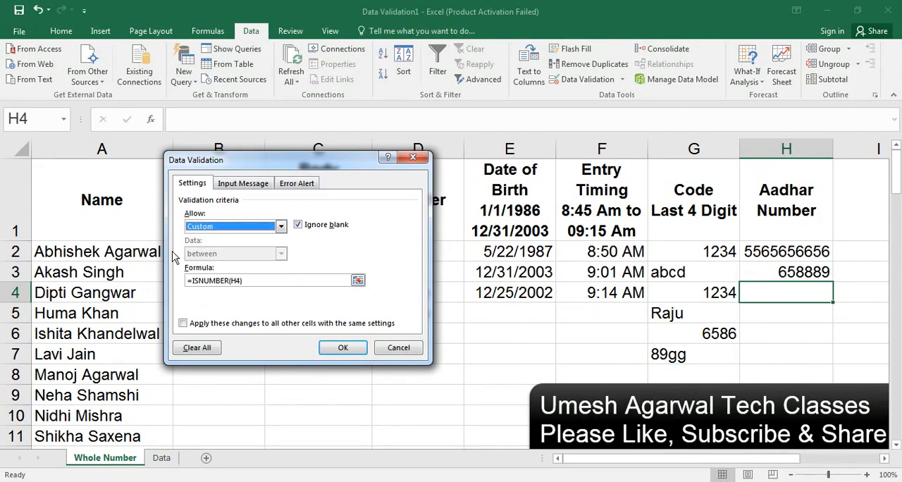
{"action": "left_click", "coordinate": [251, 185]}
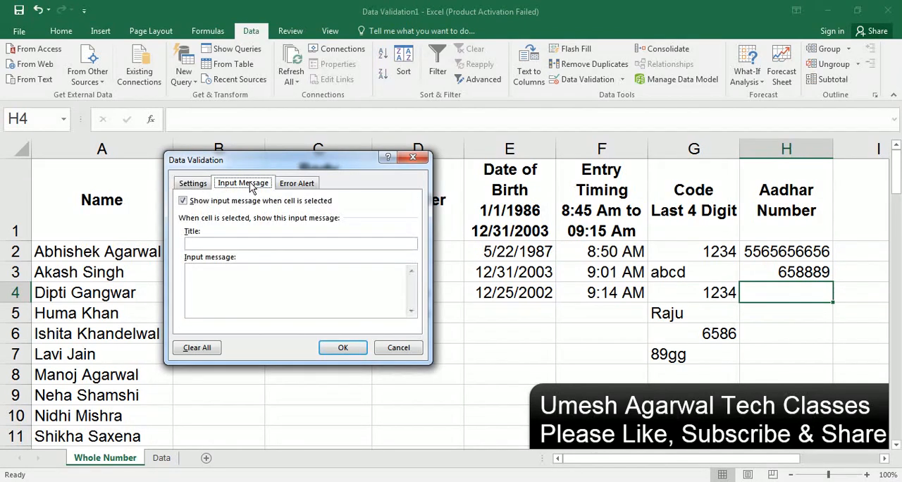
{"action": "left_click", "coordinate": [413, 158]}
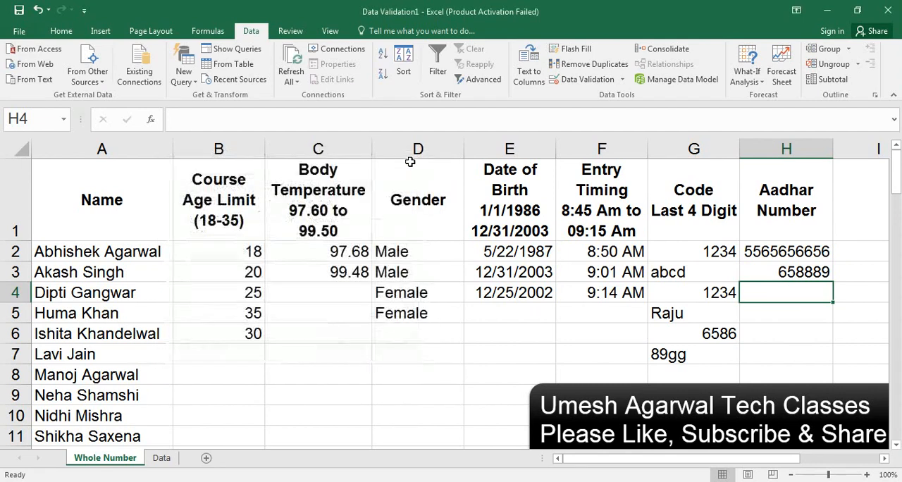
Step: Start a validation input message for the age cells B2:B11 with the title Age Limit
{"action": "left_click", "coordinate": [228, 253]}
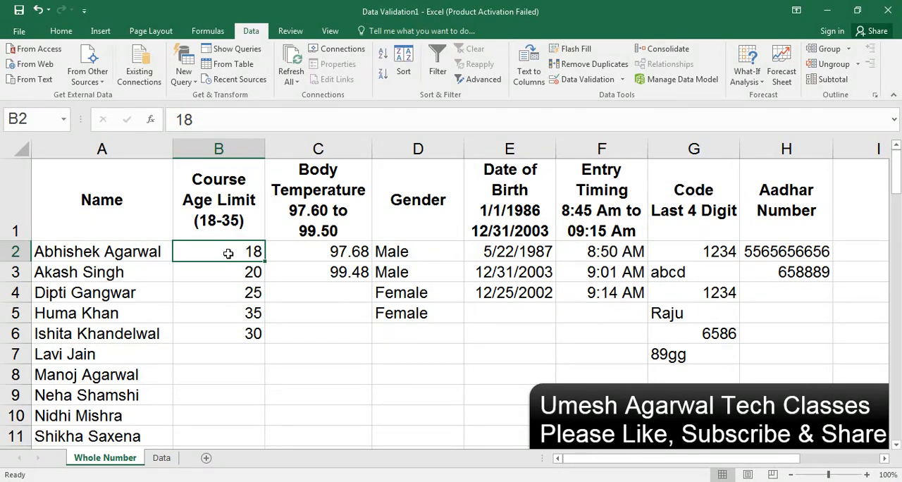
{"action": "left_click_drag", "start_coordinate": [229, 252], "coordinate": [226, 432]}
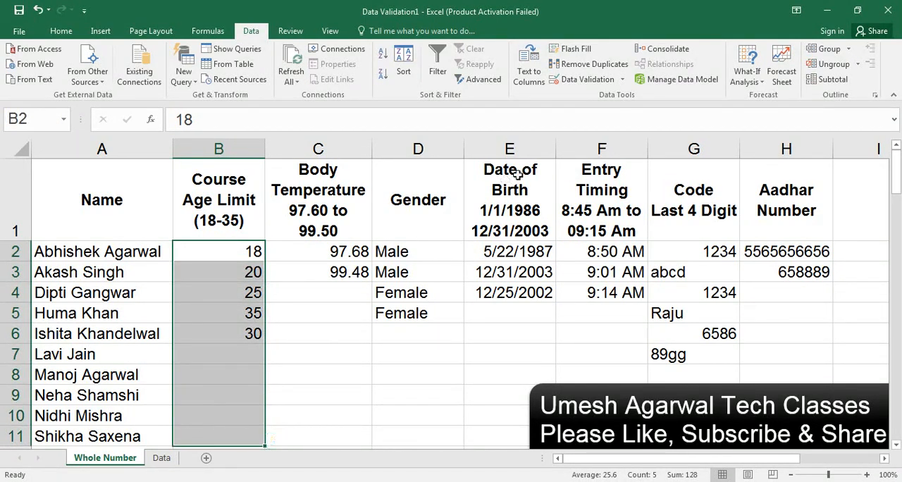
{"action": "left_click", "coordinate": [608, 84]}
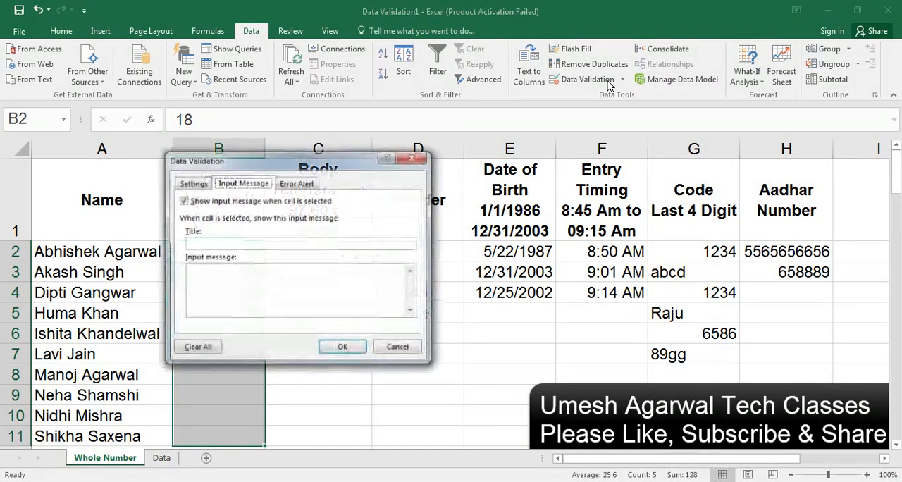
{"action": "left_click", "coordinate": [214, 240]}
{"action": "type", "text": "A"}
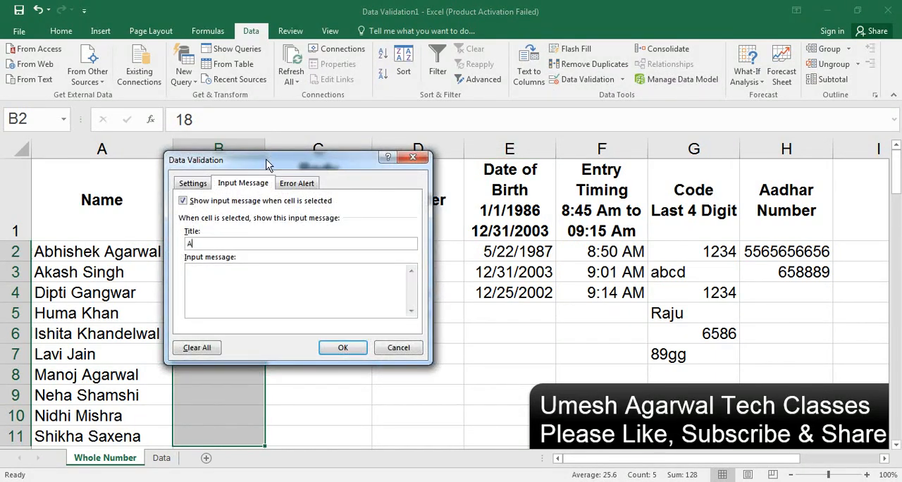
{"action": "type", "text": "ga"}
{"action": "key", "text": "BackSpace"}
{"action": "type", "text": "e Limit"}
Step: Set the age-limit input message text to "Between 18 to 35" and apply it to cells B2:B11
{"action": "left_click", "coordinate": [225, 275]}
{"action": "type", "text": "Between 18-"}
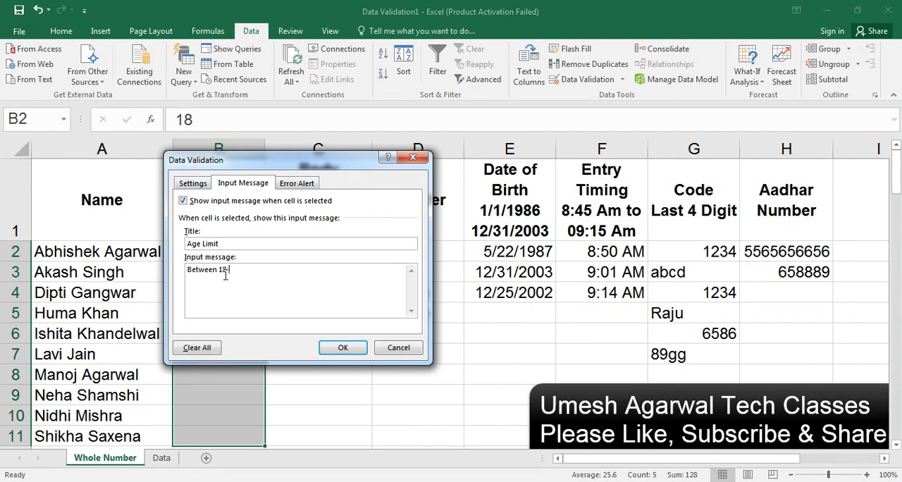
{"action": "type", "text": " to"}
{"action": "left_click_drag", "start_coordinate": [280, 160], "coordinate": [431, 167]}
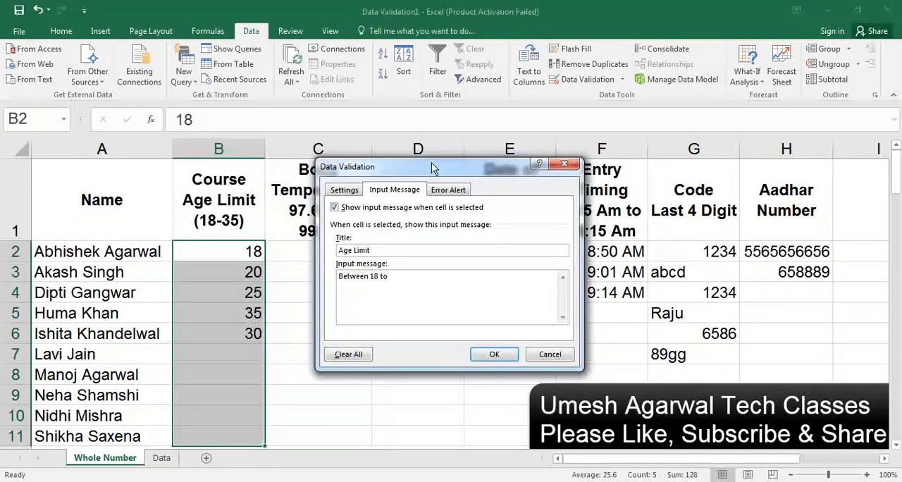
{"action": "type", "text": "35"}
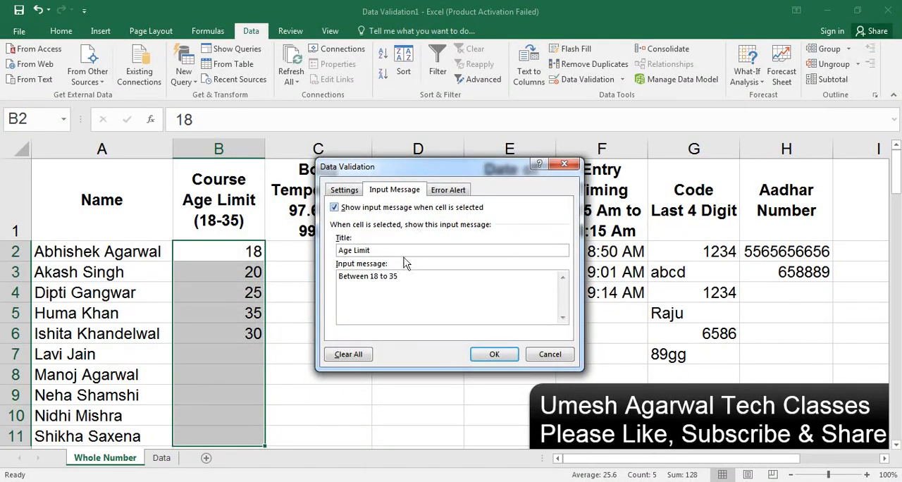
{"action": "left_click", "coordinate": [494, 353]}
Step: Test the age rule by entering 35 in cell B7 and trying 15 in B8, discarding the second entry
{"action": "left_click", "coordinate": [228, 352]}
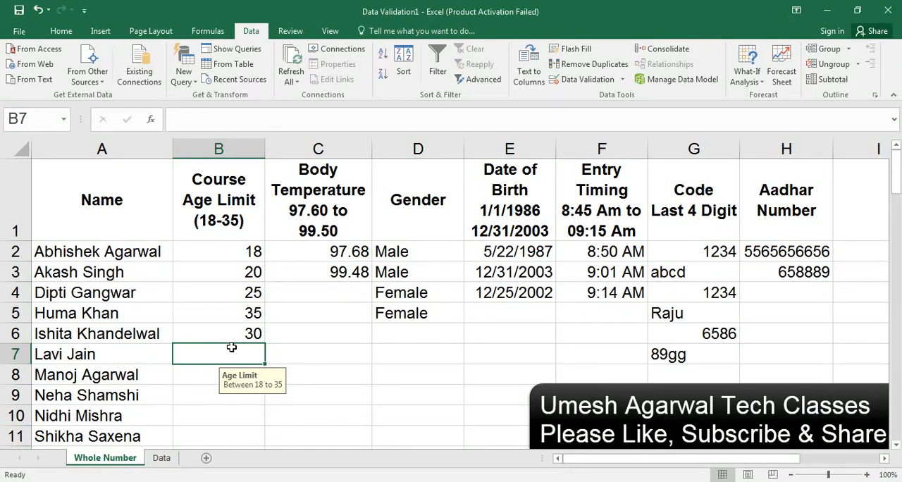
{"action": "type", "text": "35"}
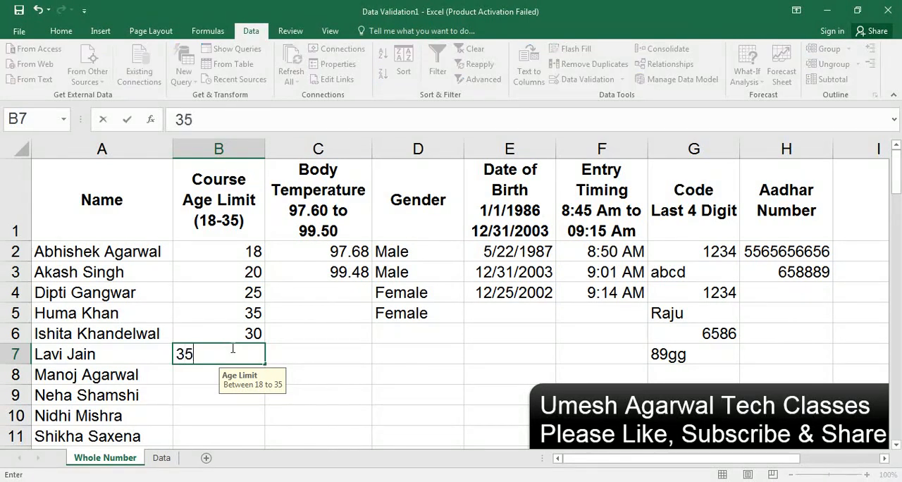
{"action": "key", "text": "Return"}
{"action": "type", "text": "15"}
{"action": "key", "text": "Return"}
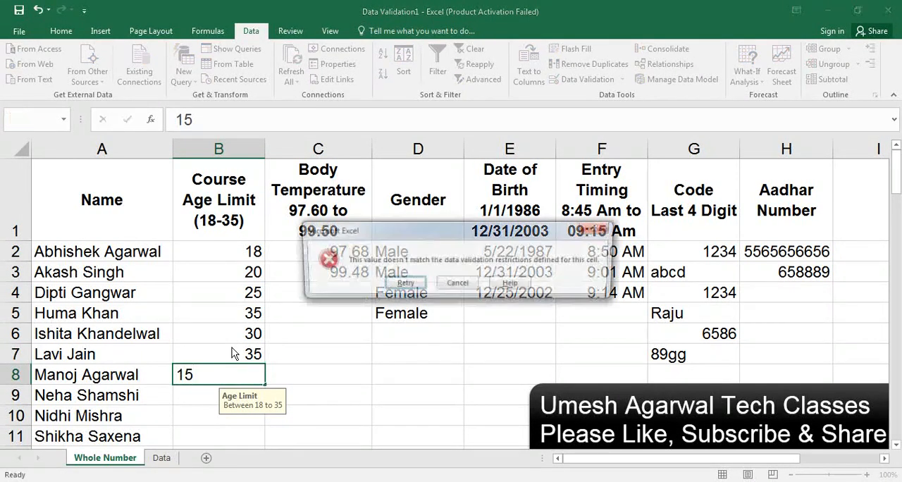
{"action": "key", "text": "Return"}
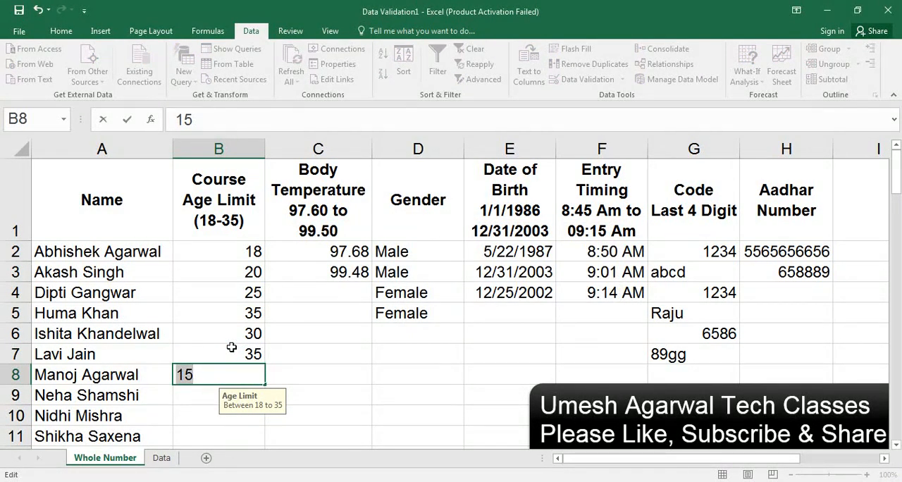
{"action": "key", "text": "Escape"}
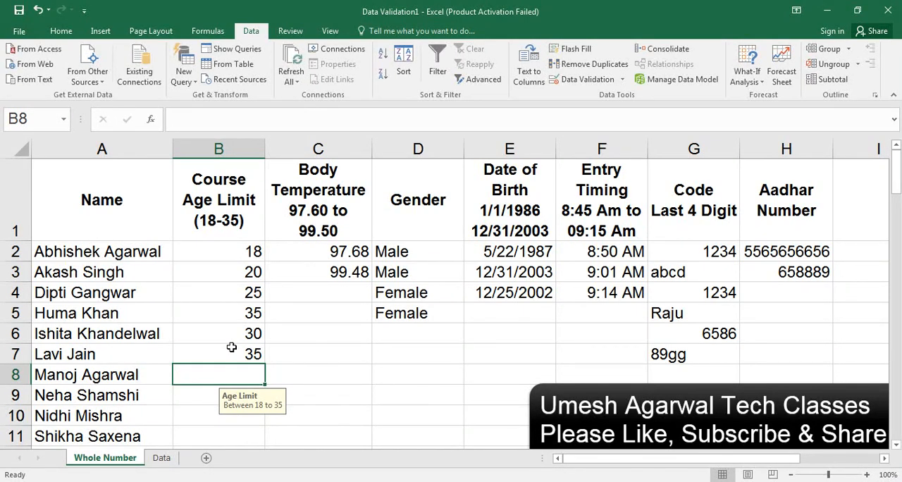
Step: Start a validation input message for the Body Temperature column C with the title Body Tem
{"action": "left_click", "coordinate": [337, 277]}
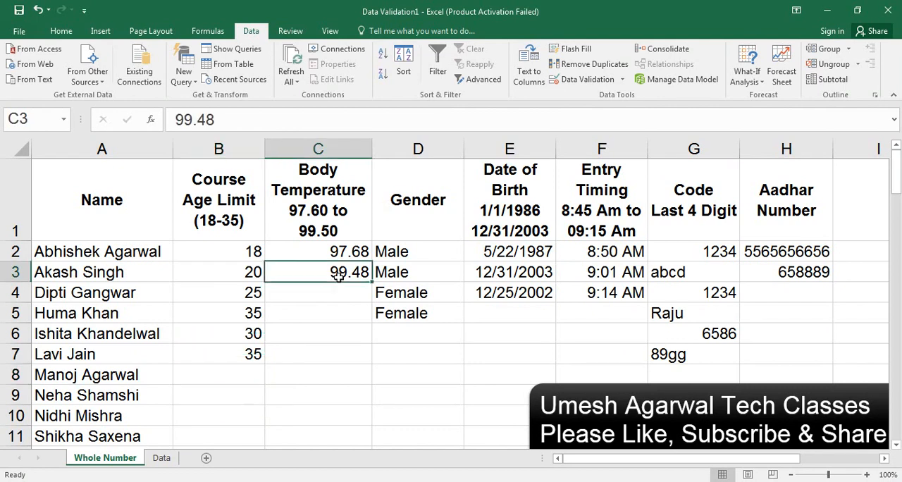
{"action": "left_click_drag", "start_coordinate": [324, 251], "coordinate": [322, 310]}
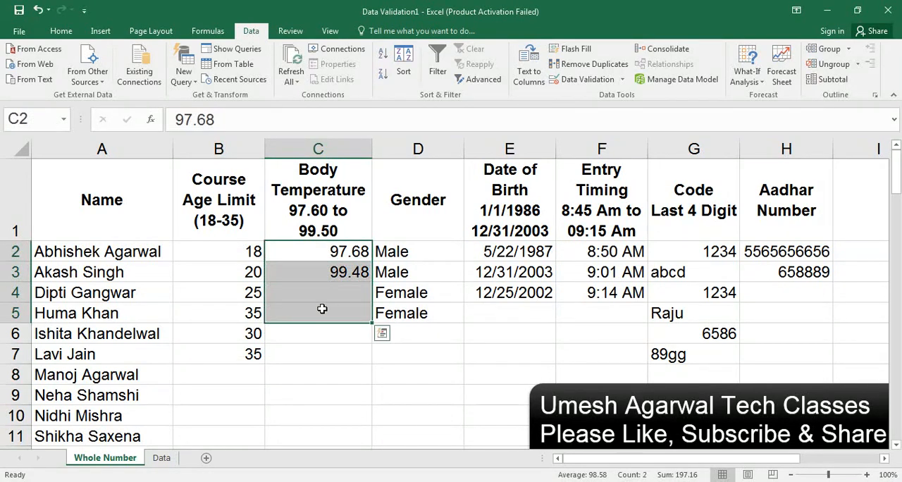
{"action": "left_click", "coordinate": [329, 150]}
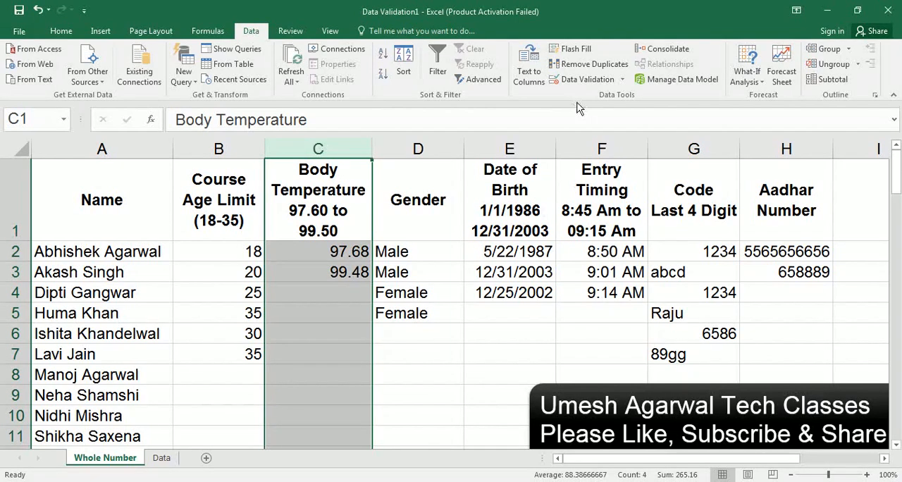
{"action": "left_click", "coordinate": [585, 83]}
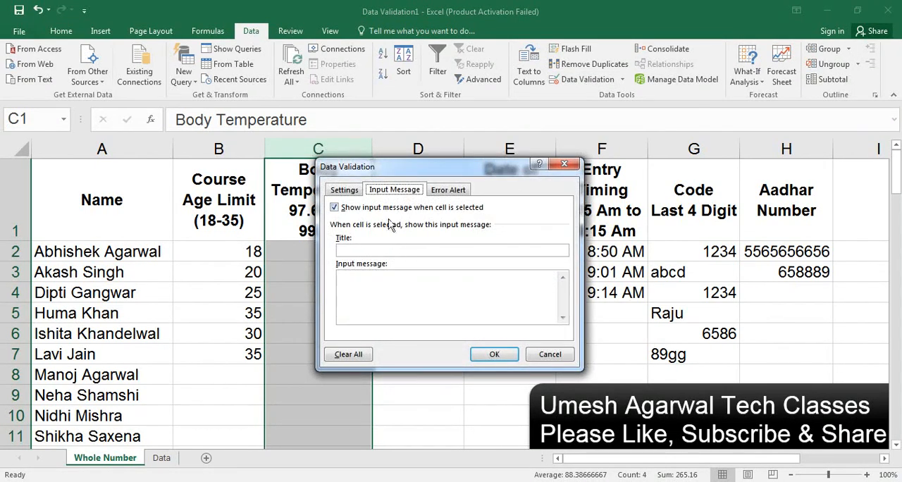
{"action": "left_click", "coordinate": [358, 192]}
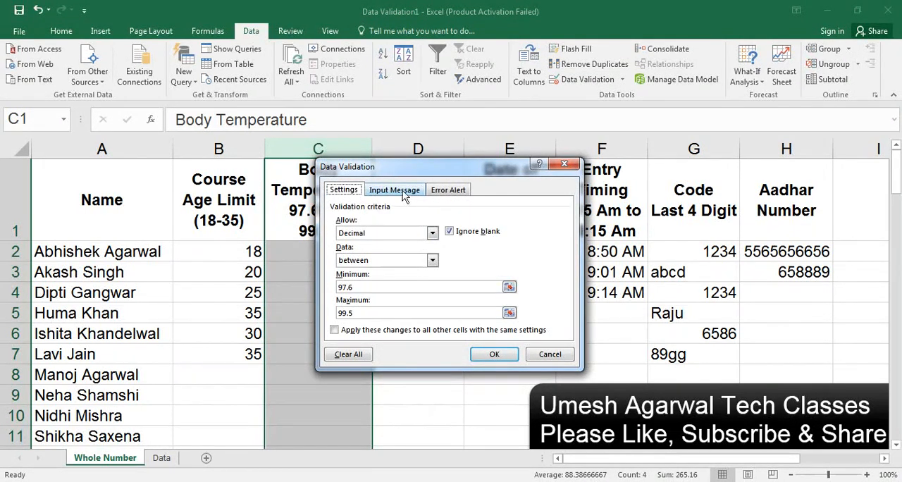
{"action": "left_click", "coordinate": [406, 190]}
{"action": "left_click_drag", "start_coordinate": [427, 172], "coordinate": [523, 151]}
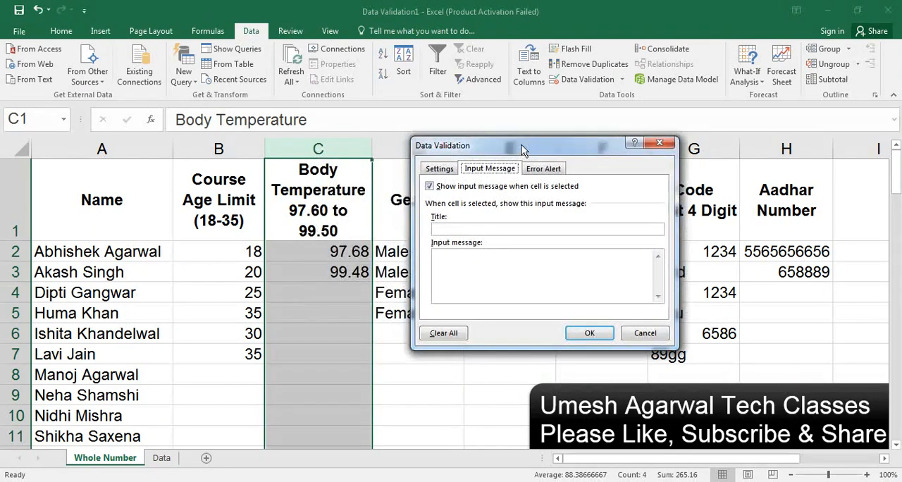
{"action": "left_click", "coordinate": [465, 230]}
{"action": "type", "text": "ody Te"}
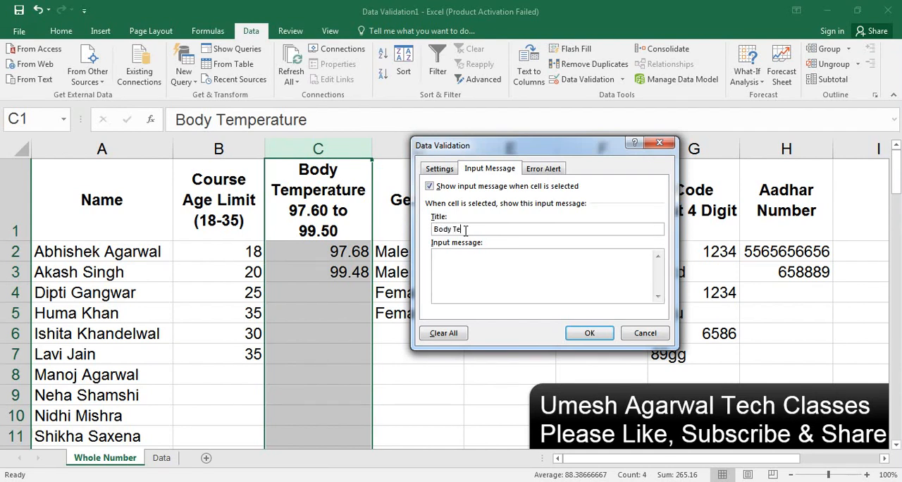
{"action": "type", "text": "m"}
{"action": "type", "text": "97.6"}
{"action": "type", "text": " to"}
{"action": "type", "text": " 99.5"}
{"action": "type", "text": "0"}
Step: Set column C's input message text to "97.6 to 99.50" and apply it
{"action": "left_click", "coordinate": [592, 333]}
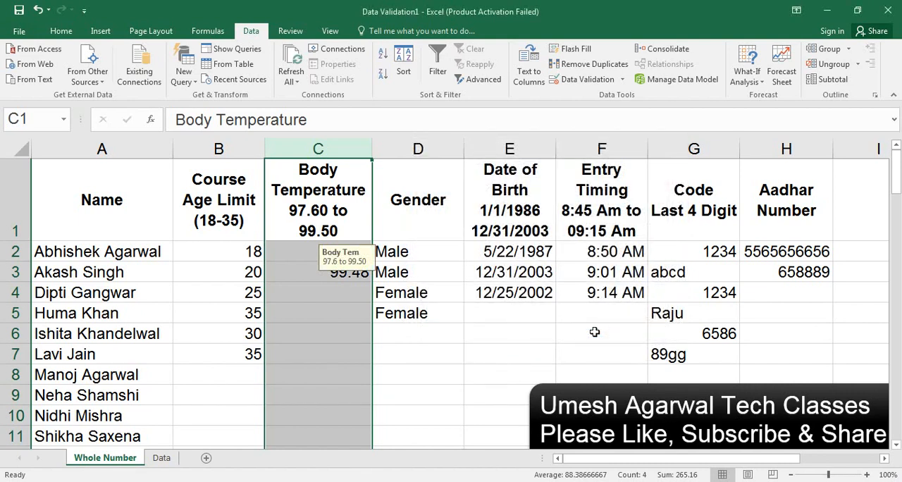
Step: Test the body temperature rule by trying 100 in cell C5, and cancel the entry
{"action": "left_click", "coordinate": [320, 313]}
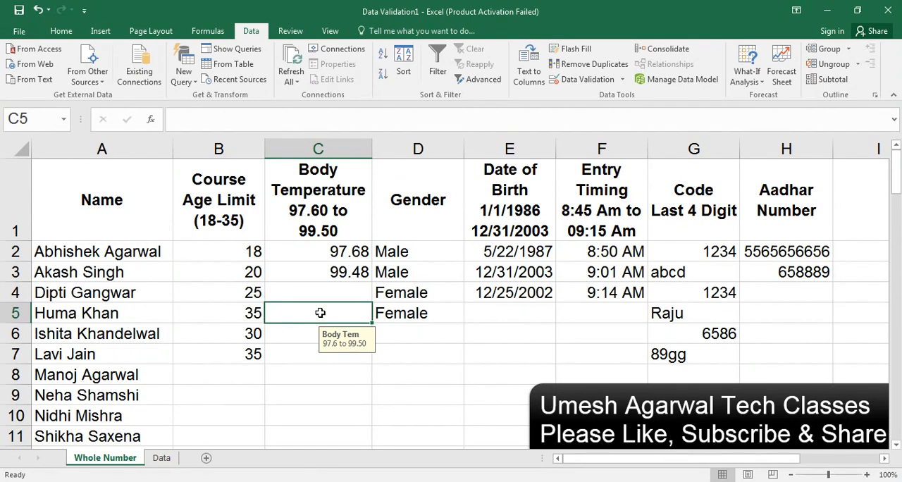
{"action": "type", "text": "100"}
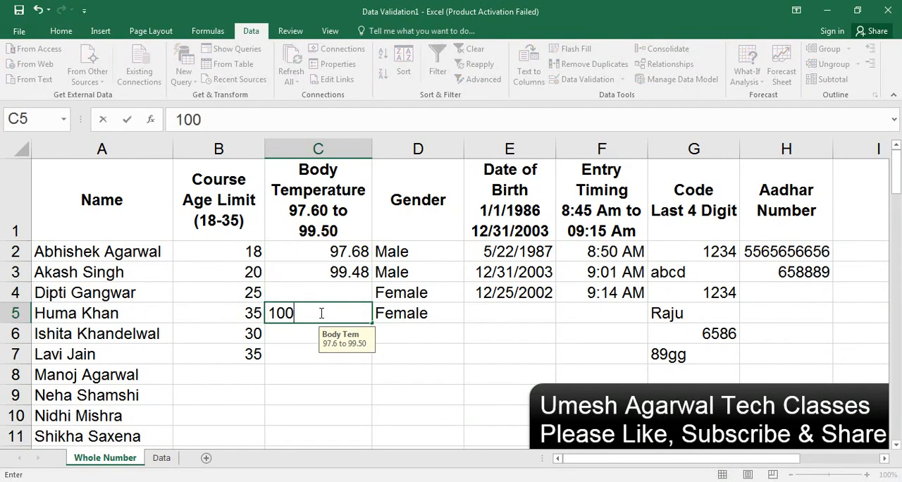
{"action": "key", "text": "Return"}
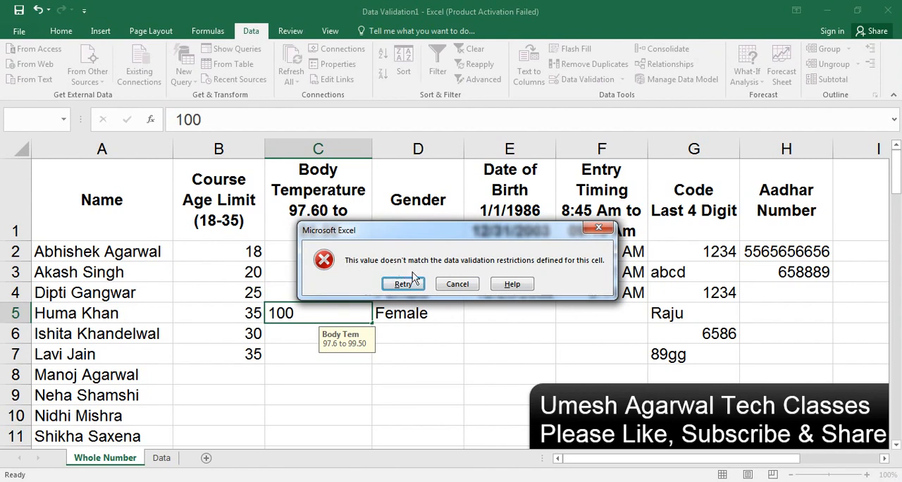
{"action": "left_click", "coordinate": [457, 283]}
Step: Examine the error alert options and available alert styles for column C, and close the dialog without changes
{"action": "left_click", "coordinate": [322, 148]}
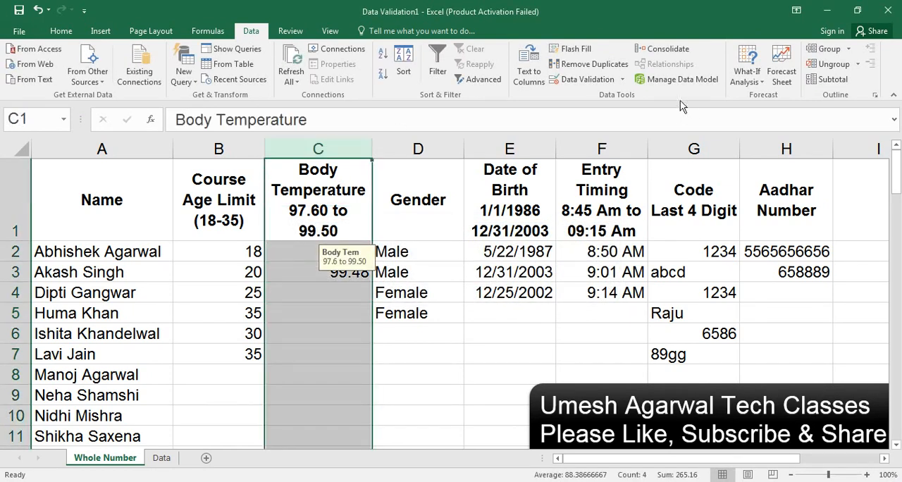
{"action": "left_click", "coordinate": [564, 81]}
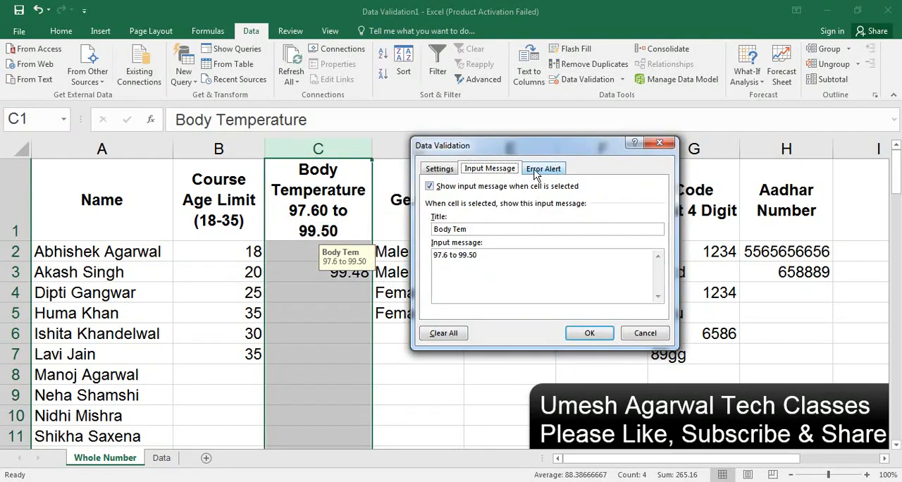
{"action": "left_click", "coordinate": [541, 169]}
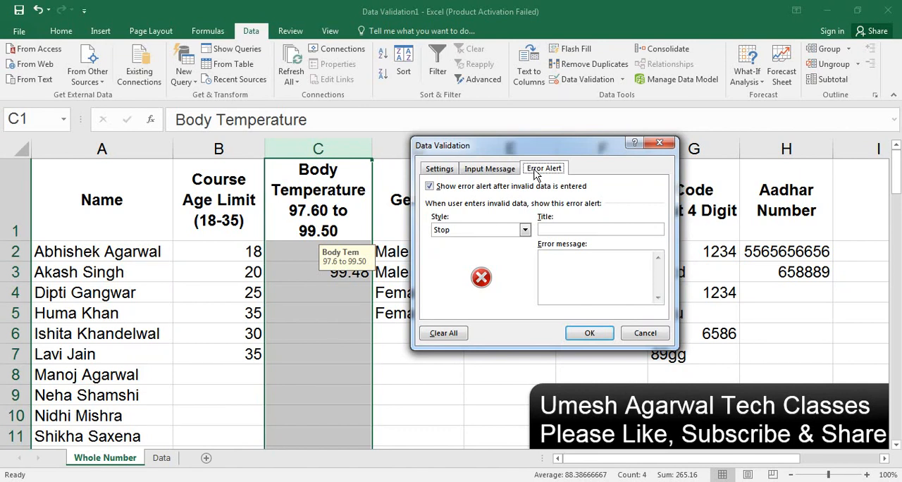
{"action": "left_click", "coordinate": [475, 231]}
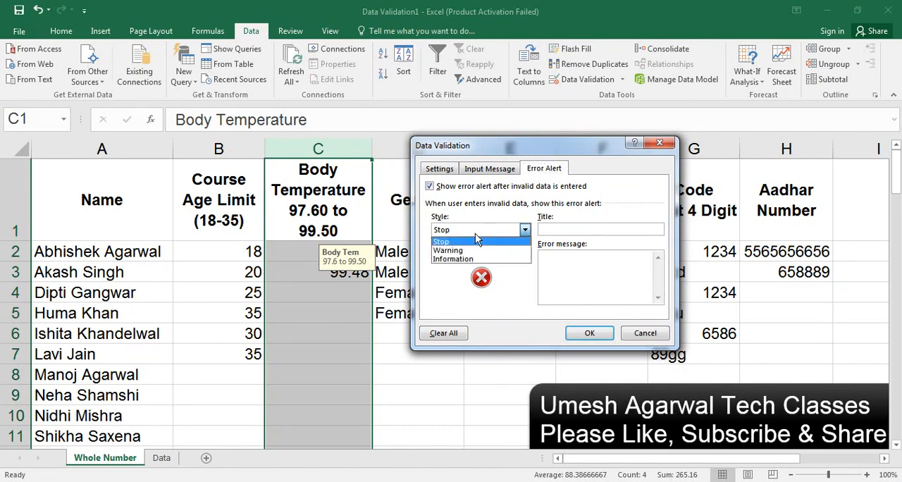
{"action": "left_click", "coordinate": [474, 236]}
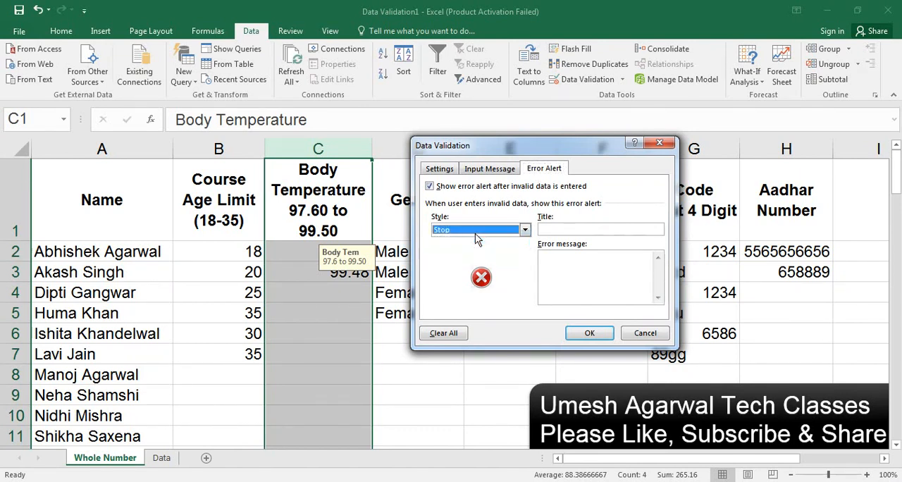
{"action": "left_click", "coordinate": [564, 228]}
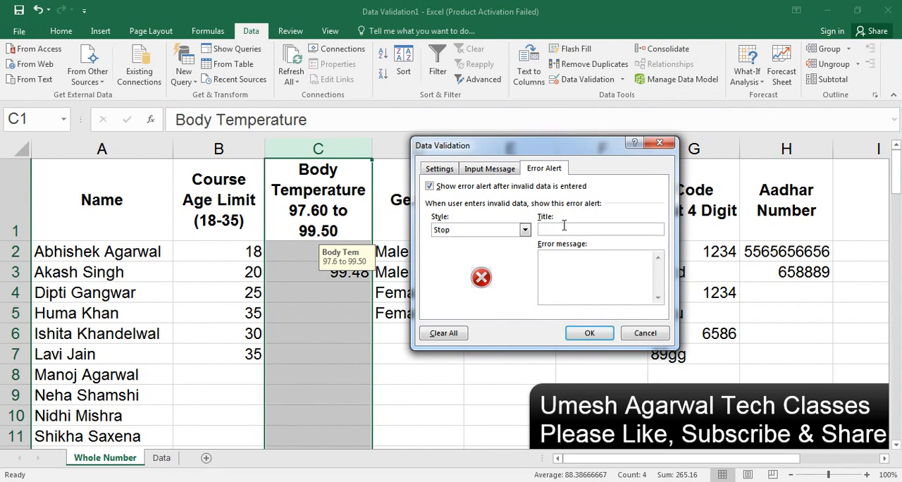
{"action": "left_click", "coordinate": [659, 143]}
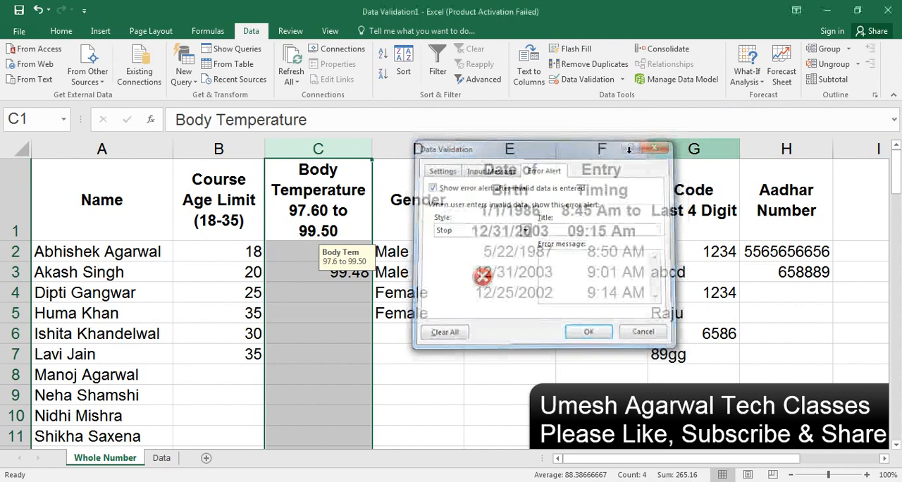
Step: Try the value 100 in body temperature cell C4 to view the default error alert, and cancel the entry
{"action": "left_click", "coordinate": [354, 296]}
{"action": "type", "text": "100"}
{"action": "key", "text": "Return"}
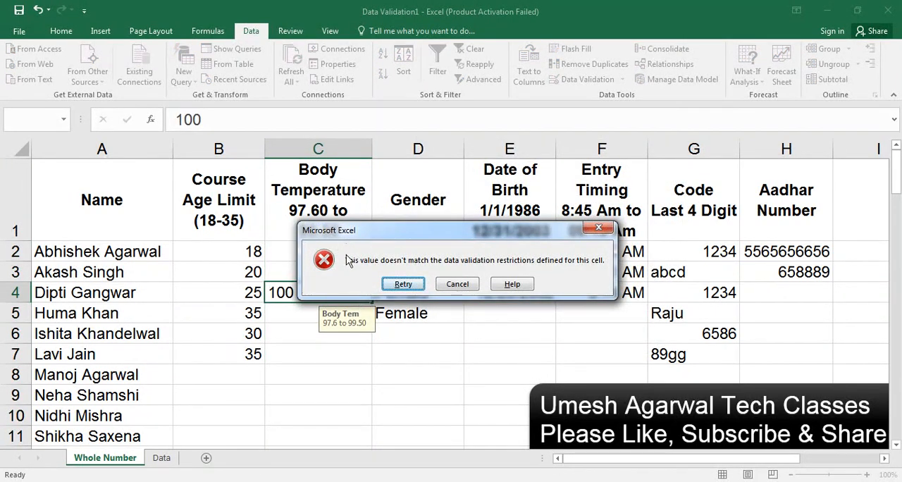
{"action": "left_click", "coordinate": [471, 284]}
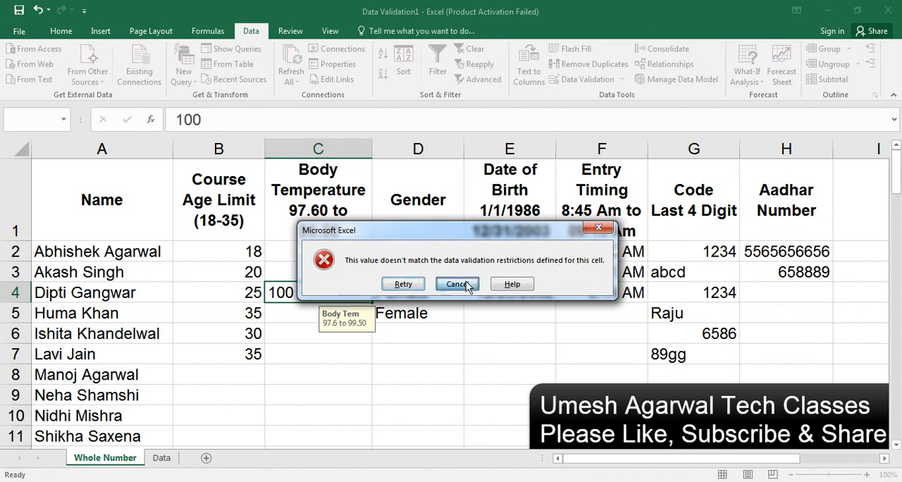
Step: Start a Stop-style error alert for the Body Temperature column C with the title Wrong Entry
{"action": "left_click", "coordinate": [319, 147]}
{"action": "left_click", "coordinate": [587, 79]}
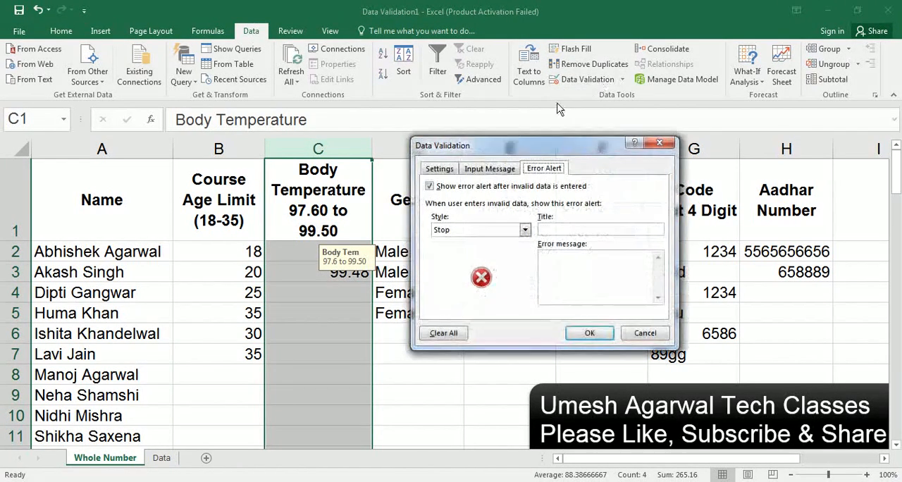
{"action": "left_click", "coordinate": [570, 231]}
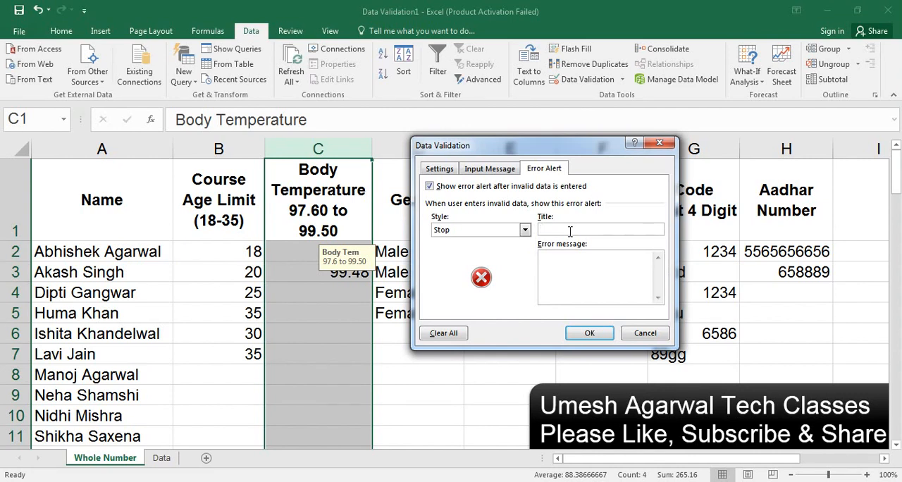
{"action": "type", "text": "Wrong Entry"}
Step: Set column C's error message to "Your Temperature is not valid for this Class" and apply the alert
{"action": "left_click", "coordinate": [571, 259]}
{"action": "type", "text": "Your Temper"}
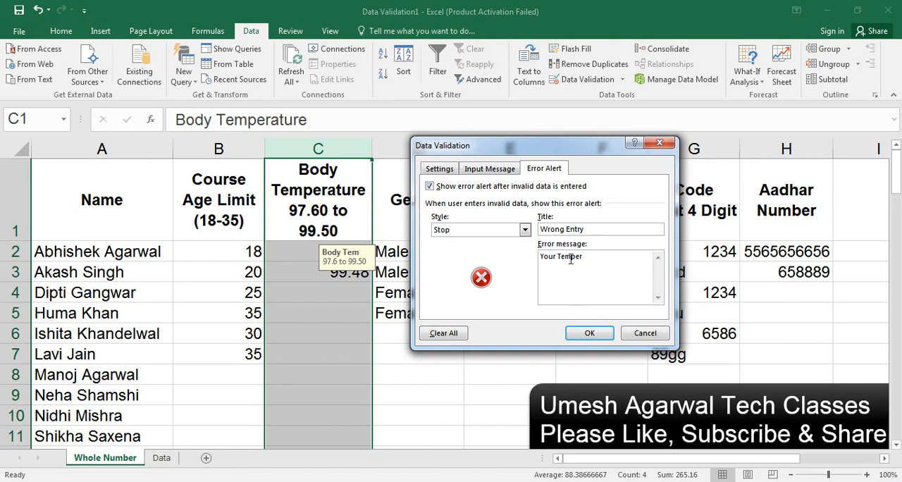
{"action": "type", "text": "ature is not valid for th"}
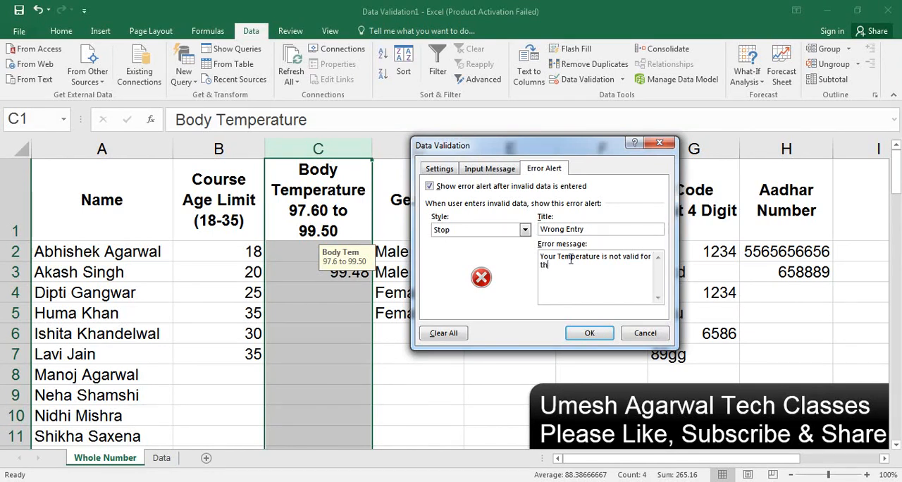
{"action": "type", "text": "is Class"}
{"action": "key", "text": "ctrl+a"}
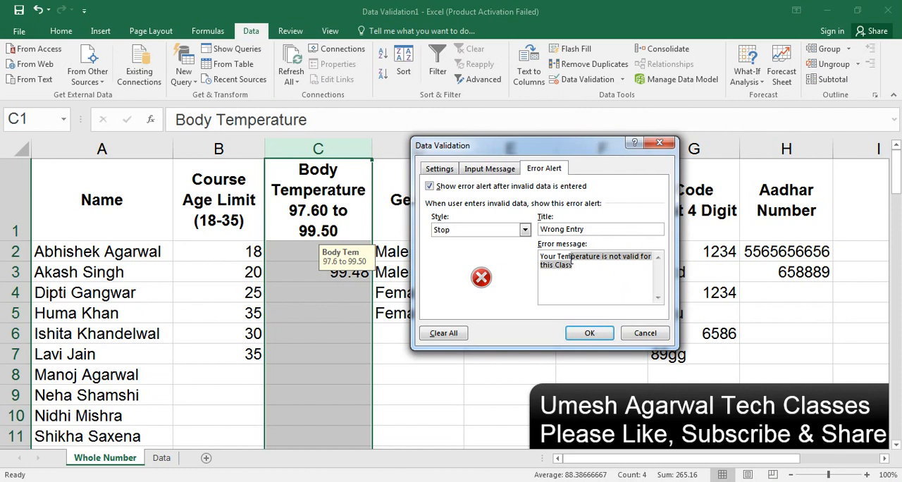
{"action": "left_click", "coordinate": [591, 279]}
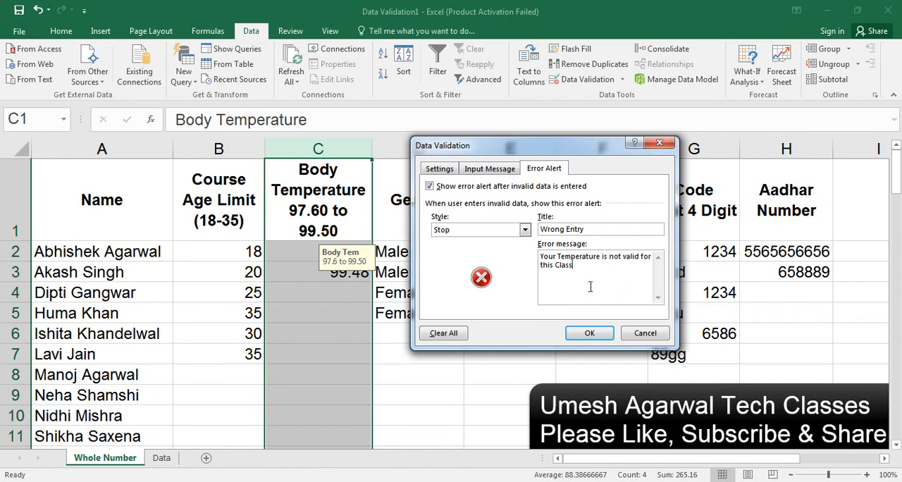
{"action": "left_click", "coordinate": [589, 334]}
Step: Try the value 100 in body temperature cell C4 to test the Stop alert, retry the entry once, and cancel it
{"action": "left_click", "coordinate": [326, 300]}
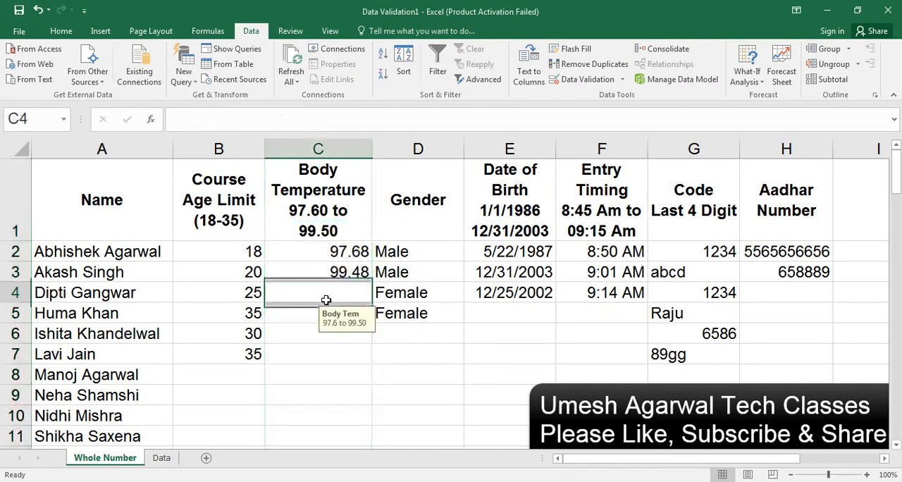
{"action": "type", "text": "100"}
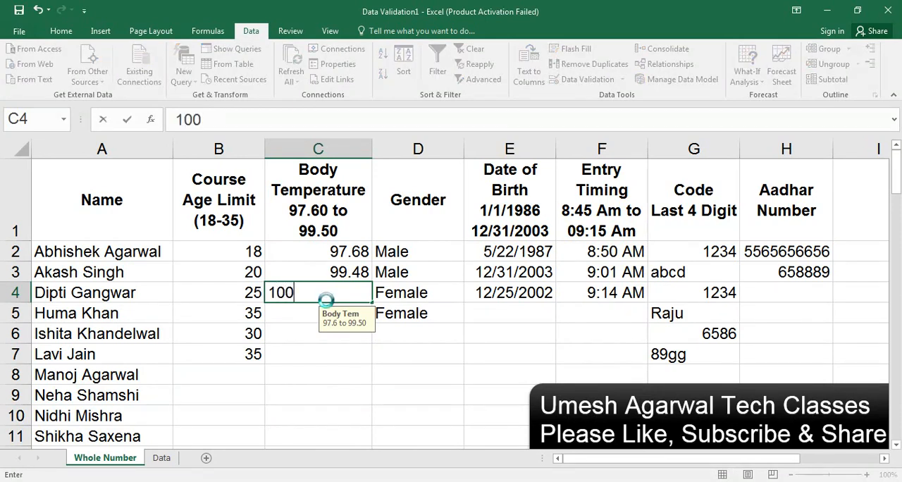
{"action": "key", "text": "Return"}
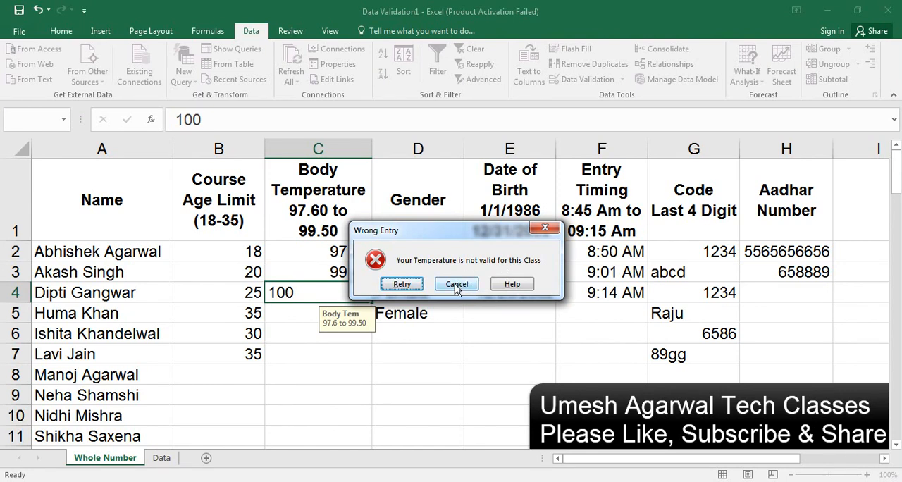
{"action": "left_click", "coordinate": [401, 285]}
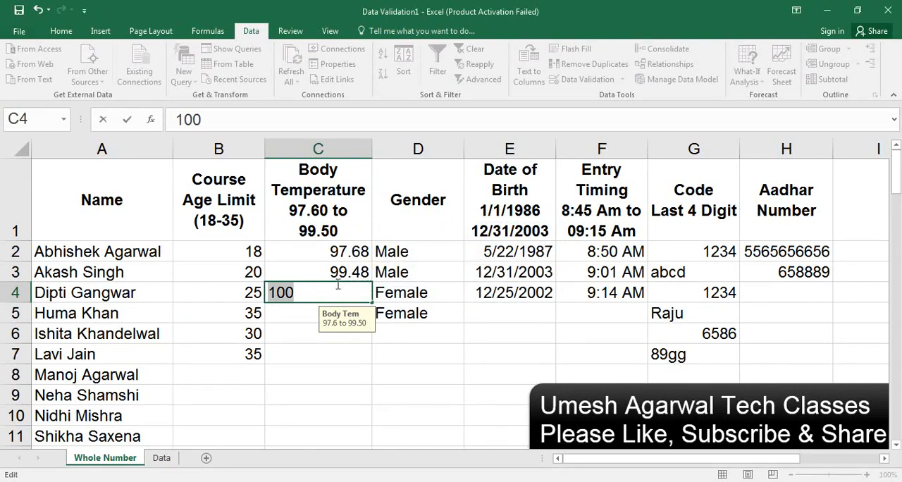
{"action": "key", "text": "Return"}
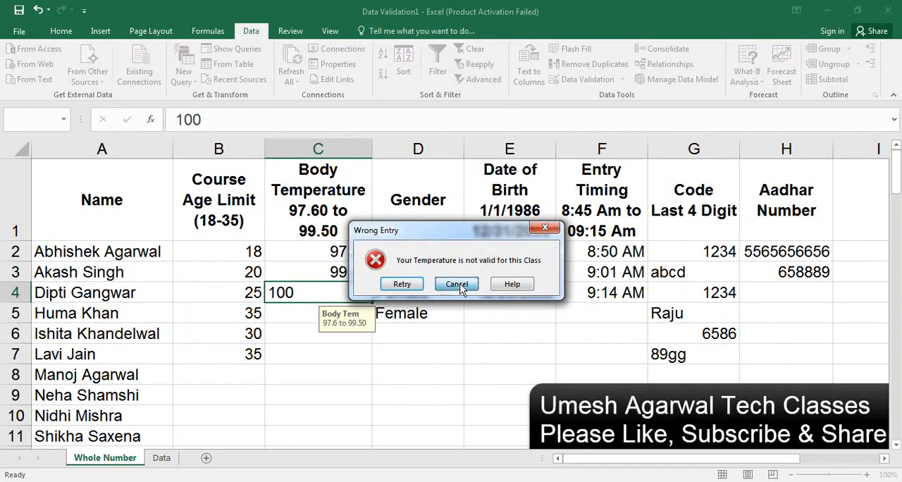
{"action": "left_click", "coordinate": [457, 284]}
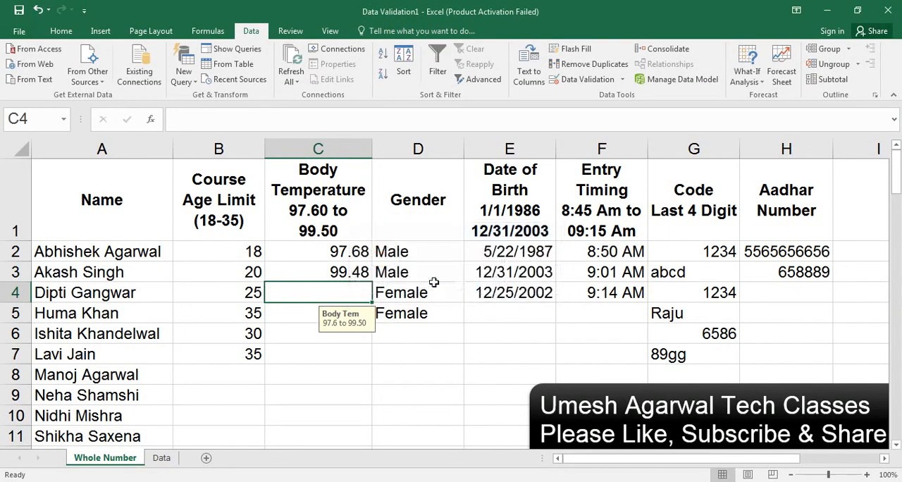
Step: Change the error alert style of the Body Temperature column C to Warning
{"action": "left_click", "coordinate": [319, 148]}
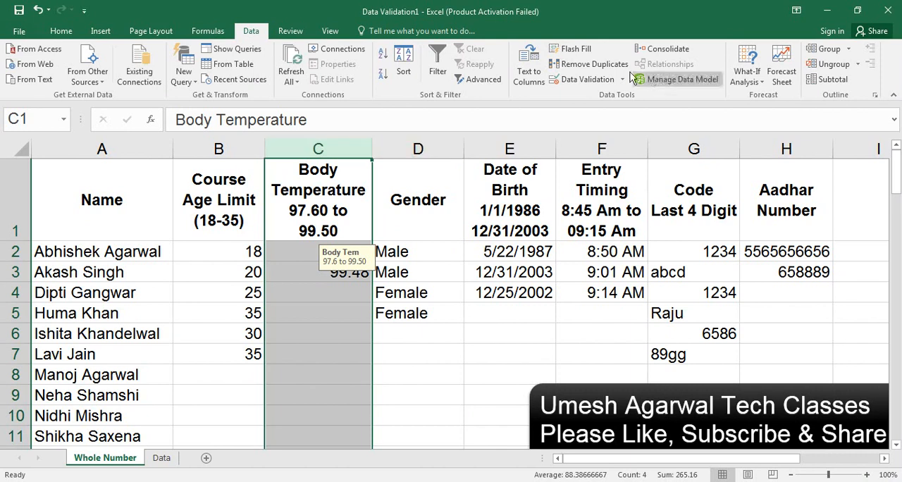
{"action": "left_click", "coordinate": [594, 80]}
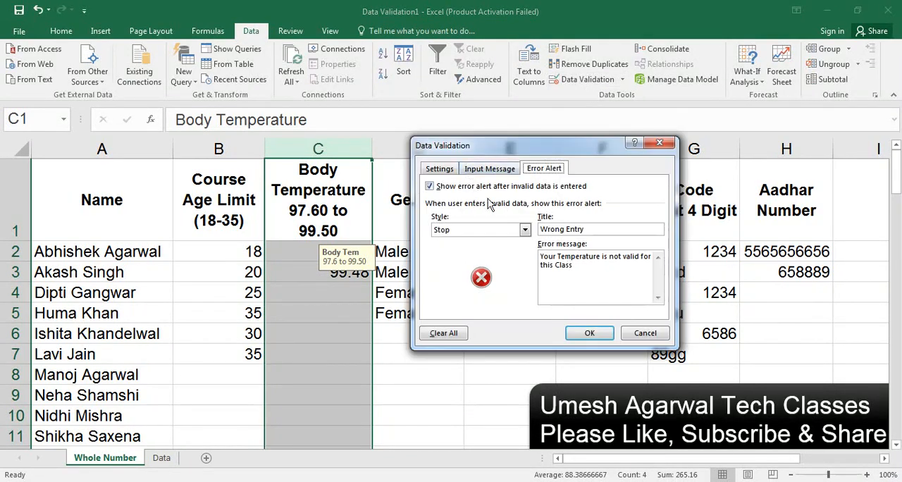
{"action": "left_click", "coordinate": [487, 233]}
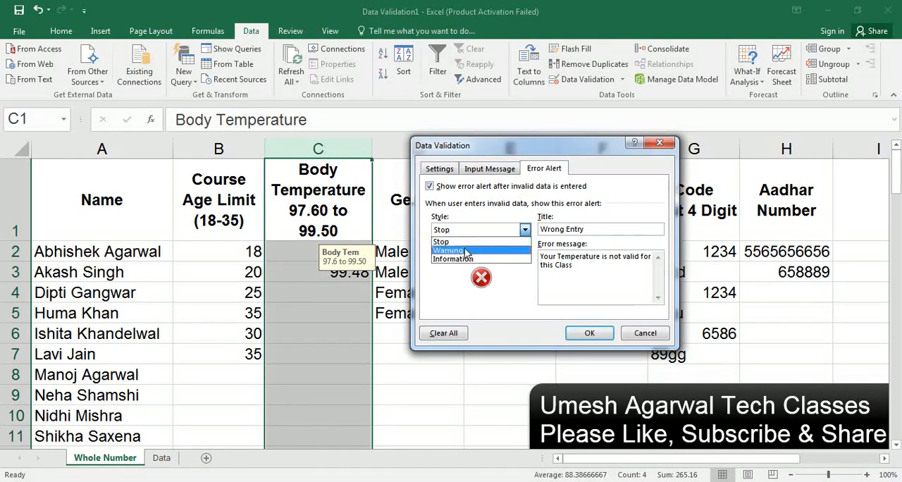
{"action": "left_click", "coordinate": [465, 250]}
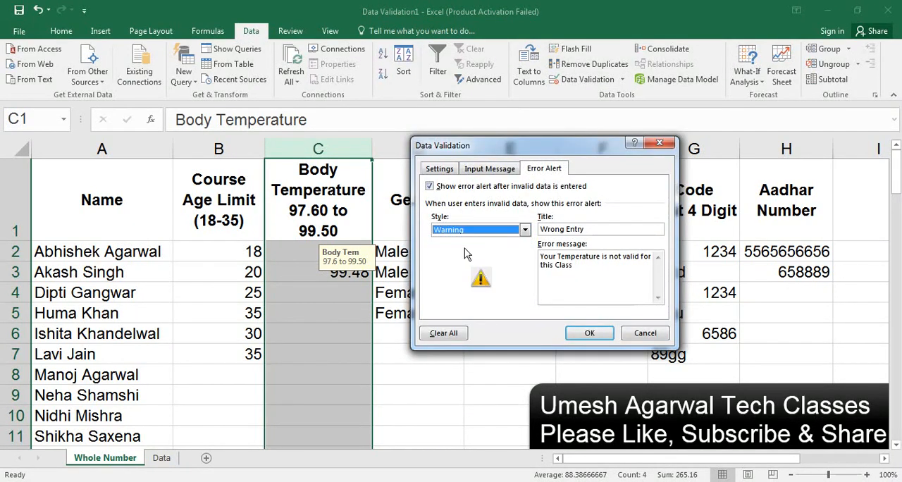
Step: Append ", Remeber for next class" to column C's error message and apply the alert
{"action": "left_click", "coordinate": [594, 229]}
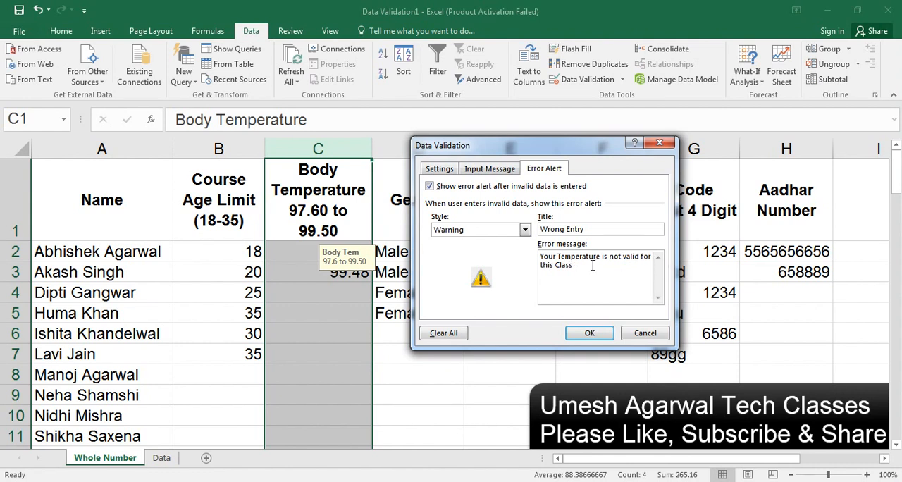
{"action": "type", "text": ", Remember for next class"}
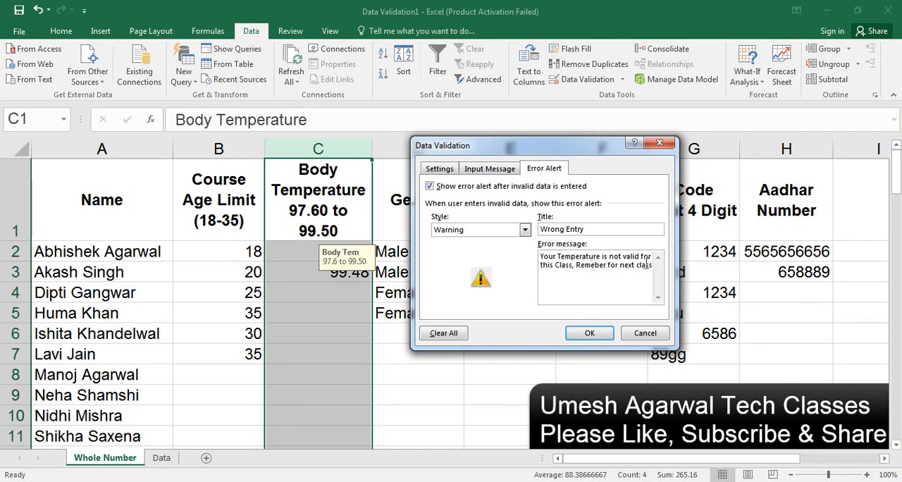
{"action": "left_click", "coordinate": [589, 333]}
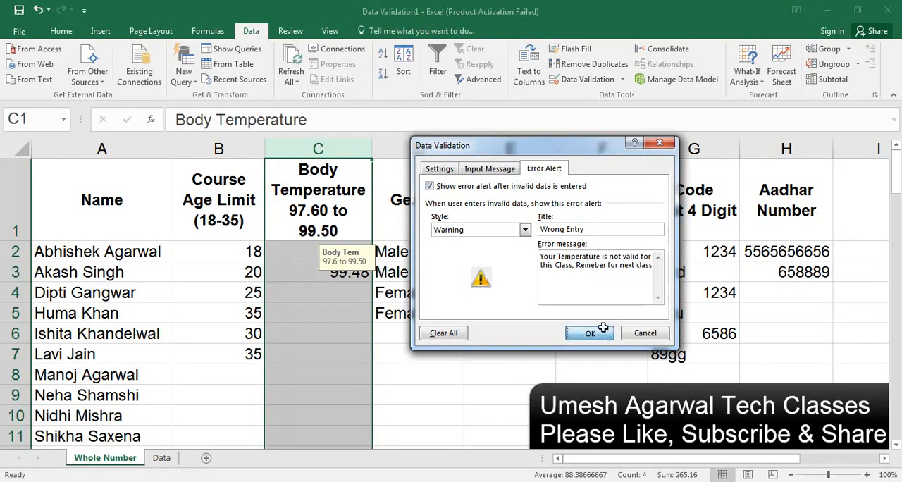
Step: Enter 100 in body temperature cell C4 and accept the value despite the warning
{"action": "left_click", "coordinate": [313, 292]}
{"action": "type", "text": "100"}
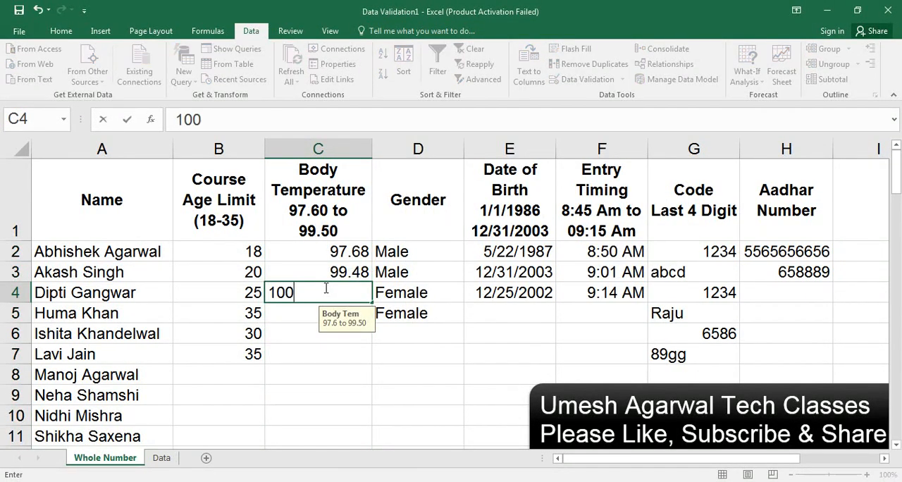
{"action": "key", "text": "Return"}
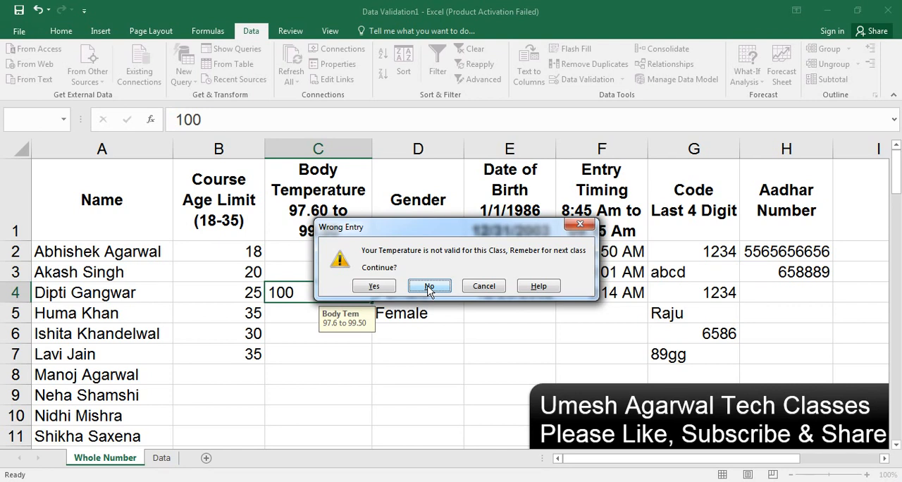
{"action": "left_click", "coordinate": [374, 286]}
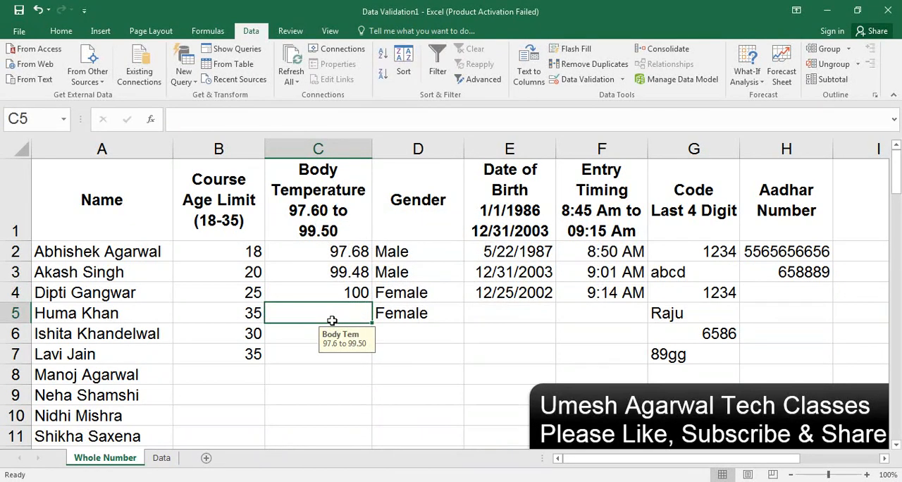
Step: Try 101 in cell C5 and decline it, replace it with 99.56, and accept that value despite the warning
{"action": "type", "text": "101"}
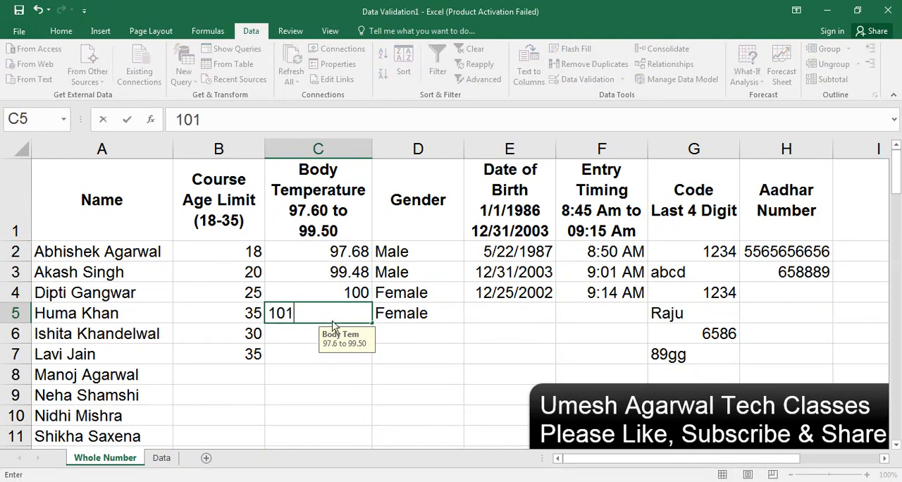
{"action": "key", "text": "Return"}
{"action": "left_click", "coordinate": [422, 287]}
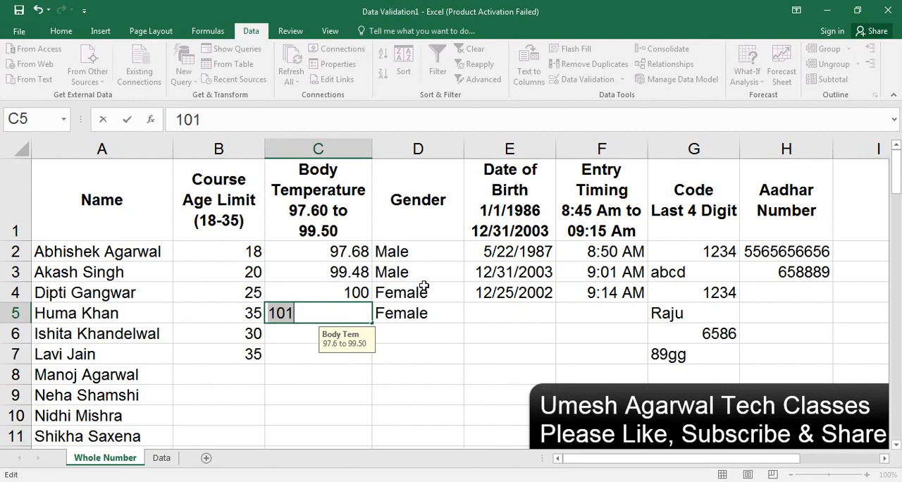
{"action": "type", "text": "99"}
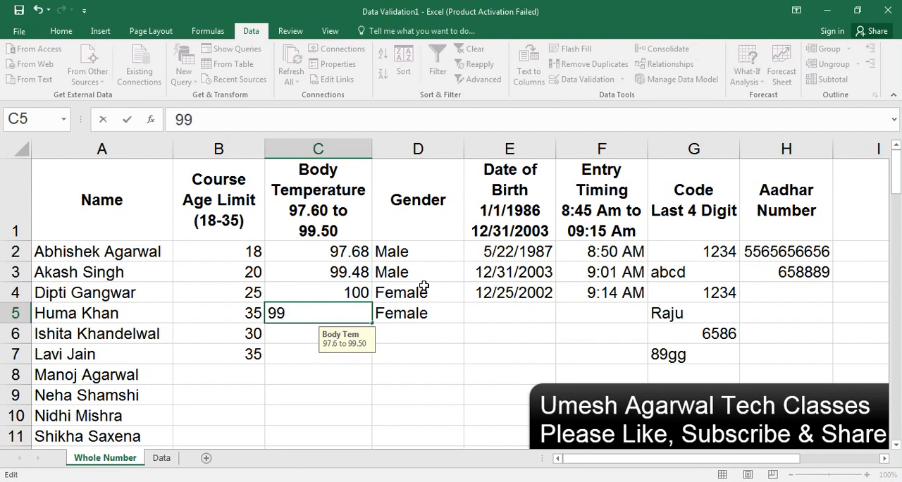
{"action": "type", "text": ".56"}
{"action": "key", "text": "Return"}
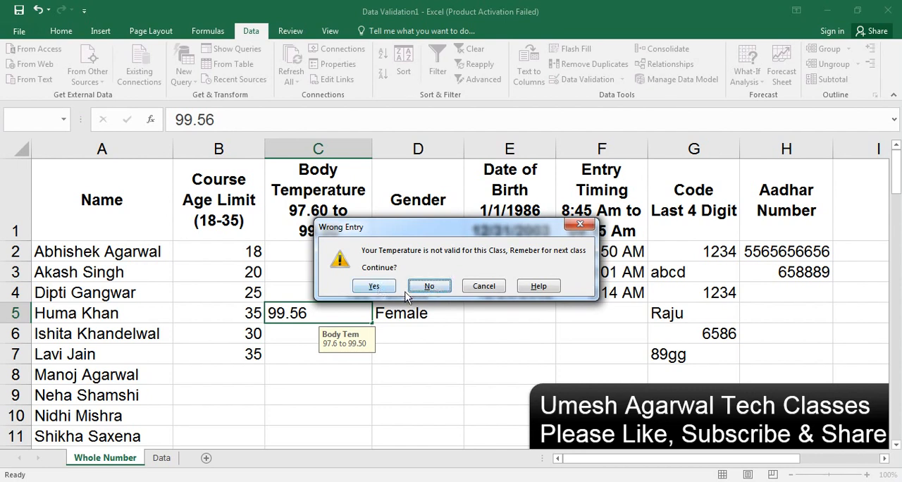
{"action": "left_click", "coordinate": [374, 286]}
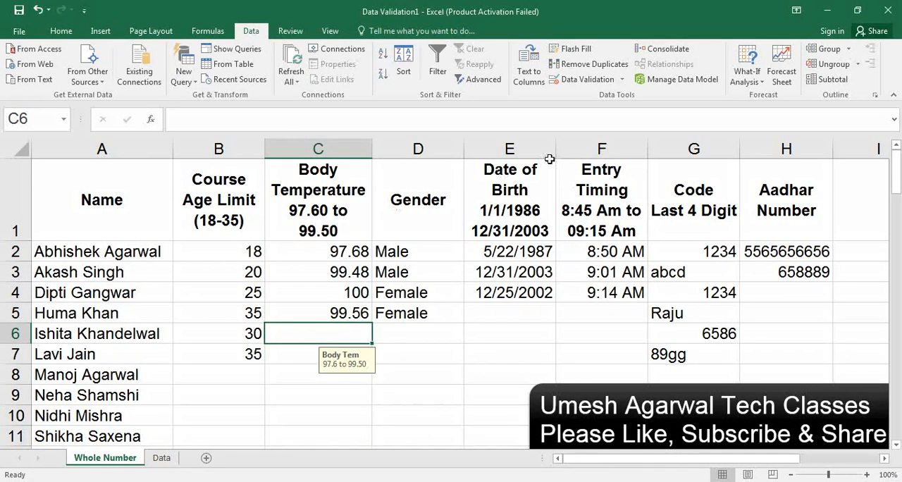
Step: Review the validation settings, input message and error alert of cell C6, and close the dialog without changes
{"action": "left_click", "coordinate": [613, 82]}
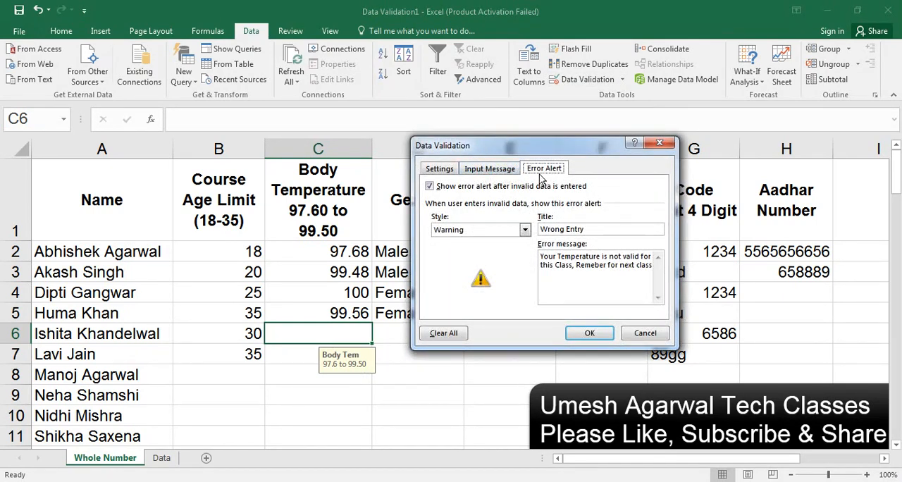
{"action": "left_click", "coordinate": [437, 169]}
{"action": "left_click", "coordinate": [476, 169]}
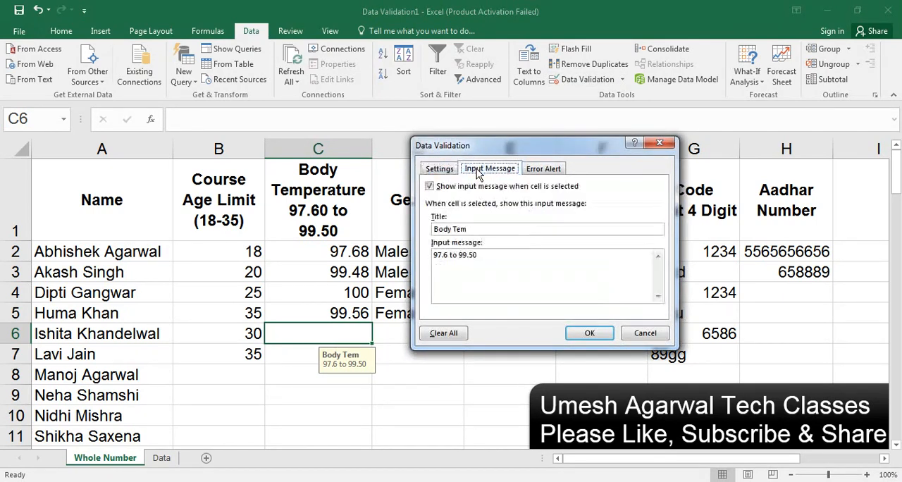
{"action": "left_click", "coordinate": [543, 169]}
{"action": "left_click", "coordinate": [659, 145]}
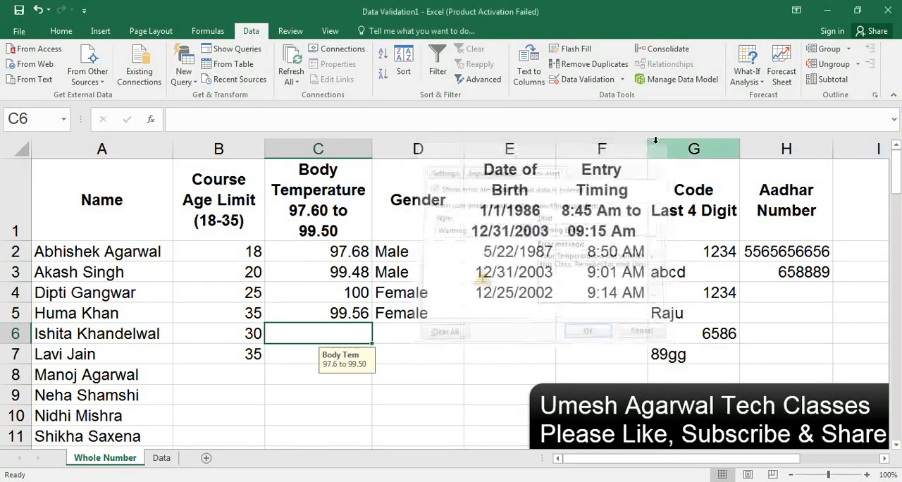
Step: View the available data validation commands, and switch to the Data sheet
{"action": "left_click", "coordinate": [622, 80]}
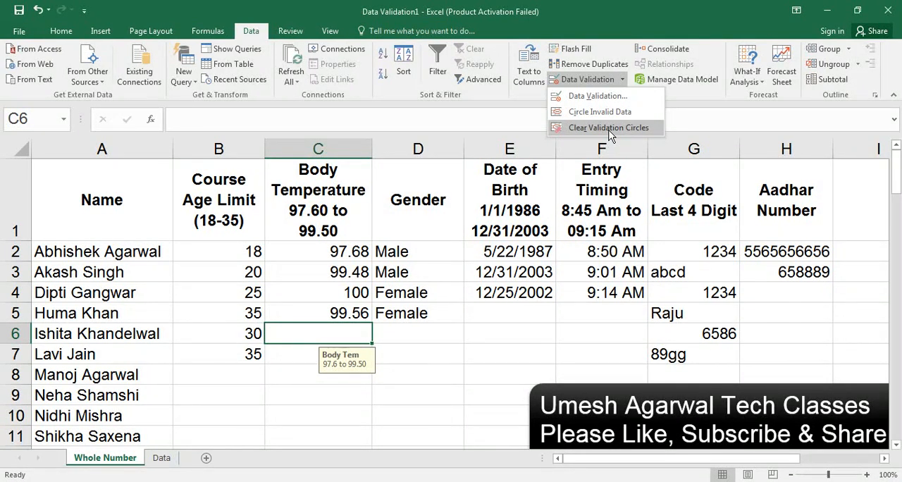
{"action": "left_click", "coordinate": [161, 459]}
{"action": "left_click", "coordinate": [162, 459]}
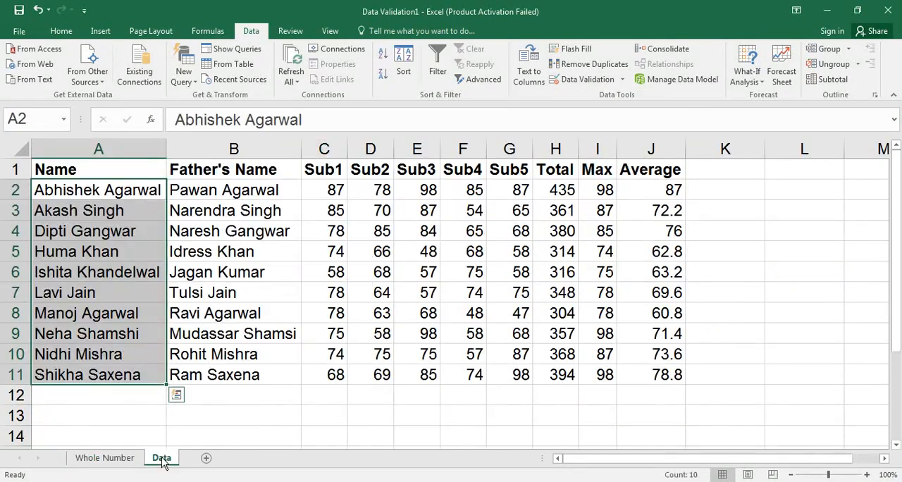
{"action": "left_click", "coordinate": [381, 261]}
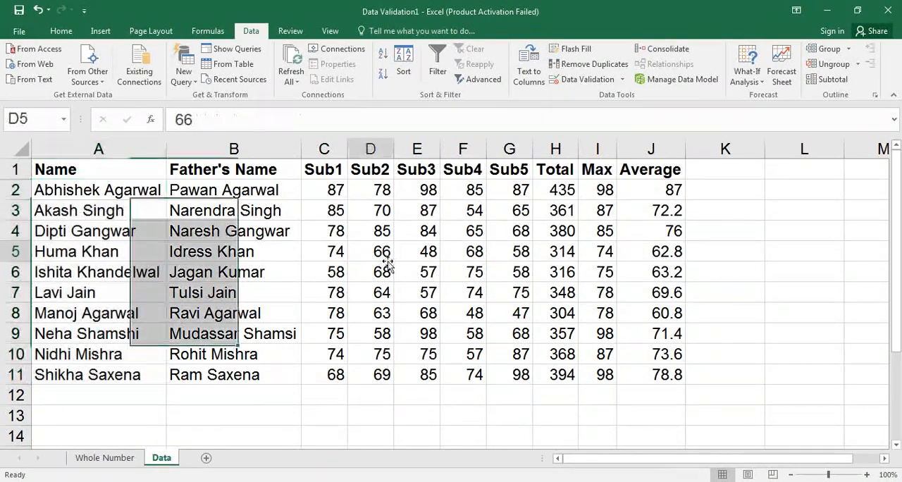
Step: Start a whole-number "between" validation rule for the subject marks in C2:G11
{"action": "left_click", "coordinate": [336, 192]}
{"action": "left_click_drag", "start_coordinate": [335, 192], "coordinate": [522, 377]}
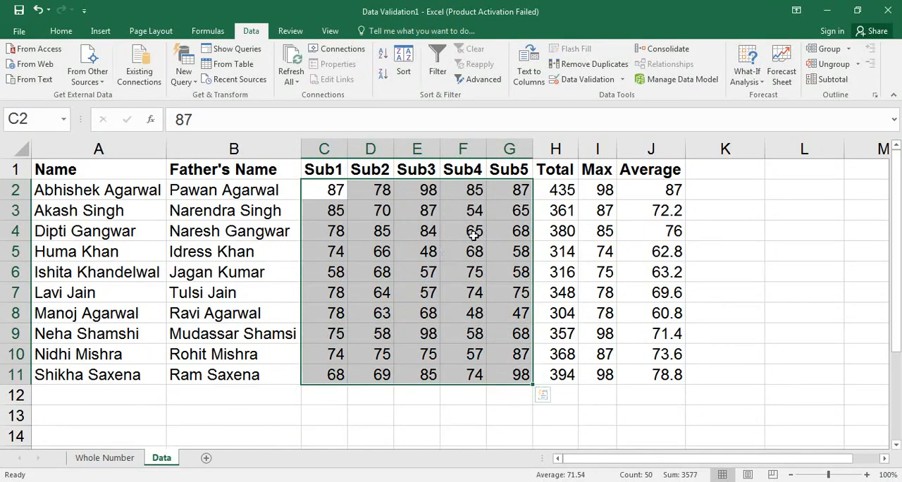
{"action": "left_click", "coordinate": [600, 81]}
{"action": "left_click", "coordinate": [447, 171]}
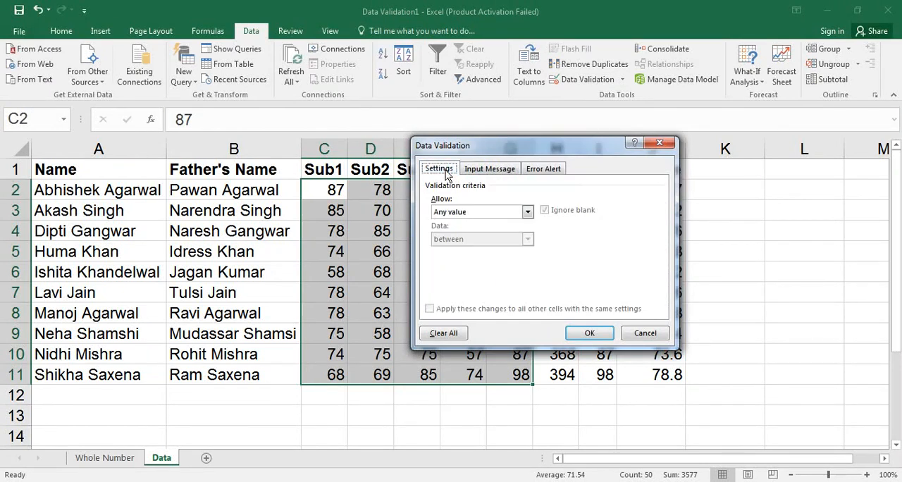
{"action": "left_click", "coordinate": [460, 212]}
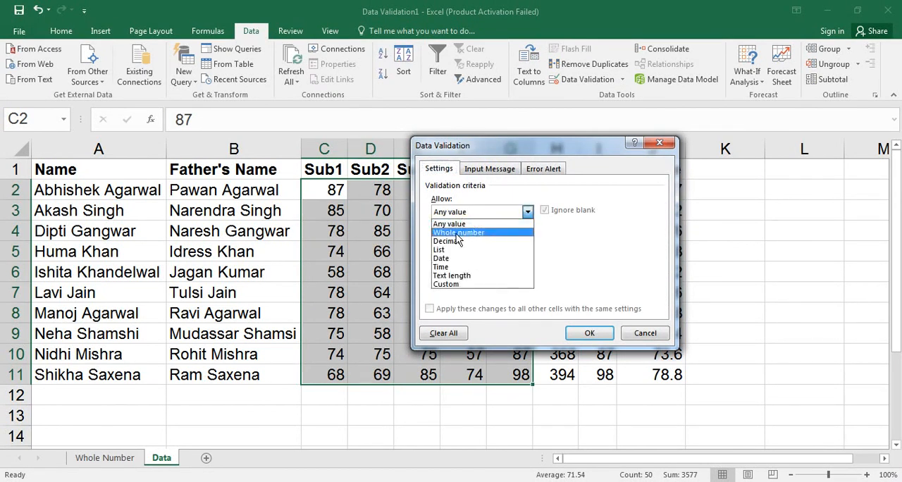
{"action": "left_click", "coordinate": [455, 234]}
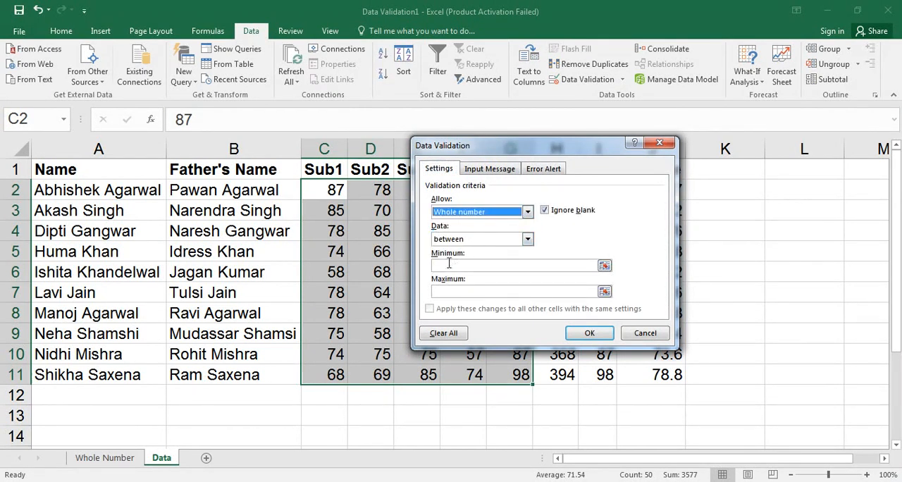
Step: Set the marks rule's minimum to 70 and maximum to 90, apply it, and deselect the range
{"action": "left_click", "coordinate": [449, 265]}
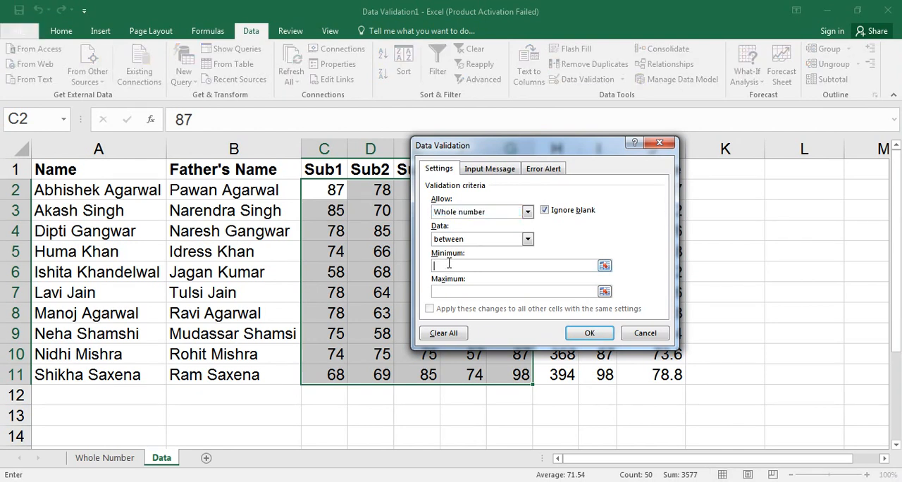
{"action": "type", "text": "70"}
{"action": "left_click", "coordinate": [454, 291]}
{"action": "type", "text": "90"}
{"action": "left_click", "coordinate": [584, 333]}
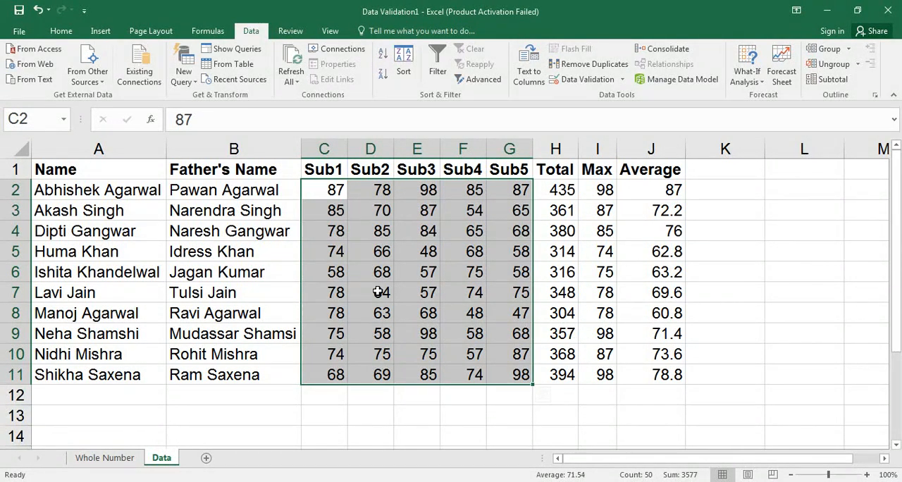
{"action": "left_click", "coordinate": [378, 292]}
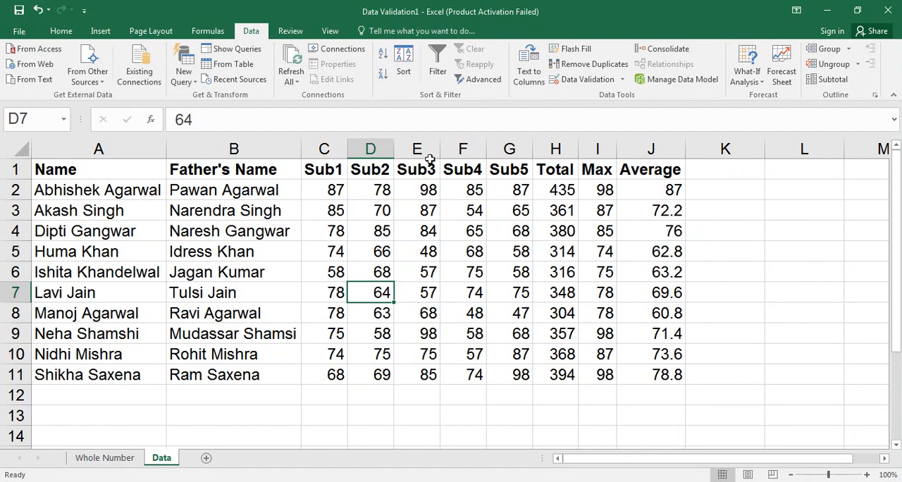
Step: Circle the invalid subject marks on the Data sheet that break the validation rule
{"action": "left_click", "coordinate": [417, 193]}
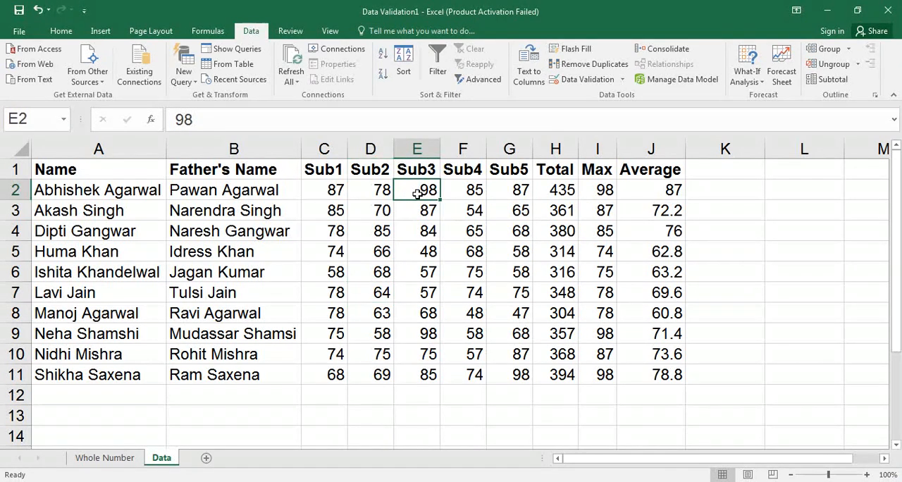
{"action": "left_click", "coordinate": [622, 79]}
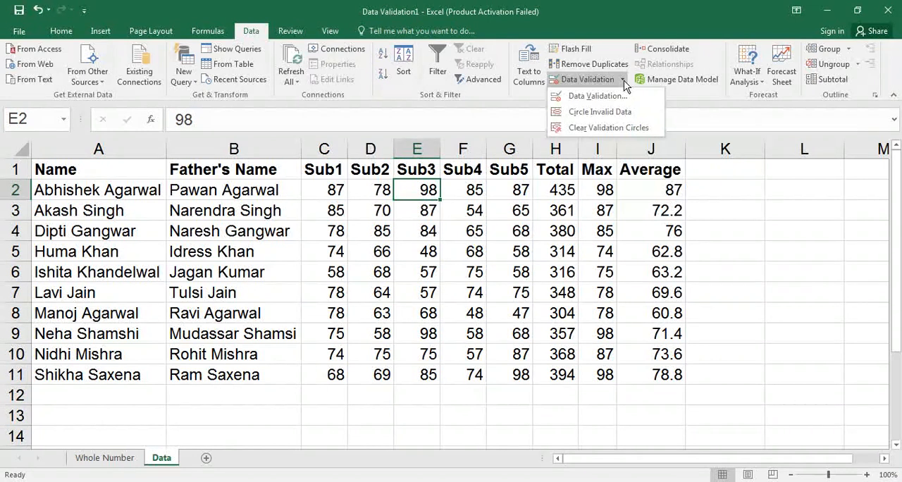
{"action": "left_click", "coordinate": [602, 114]}
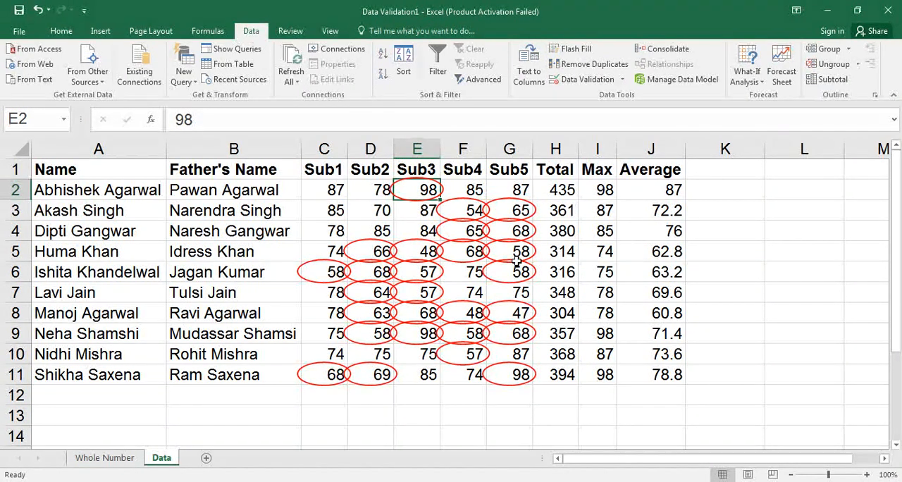
Step: Clear the validation circles from the subject marks, and switch to the Whole Number sheet
{"action": "left_click", "coordinate": [623, 79]}
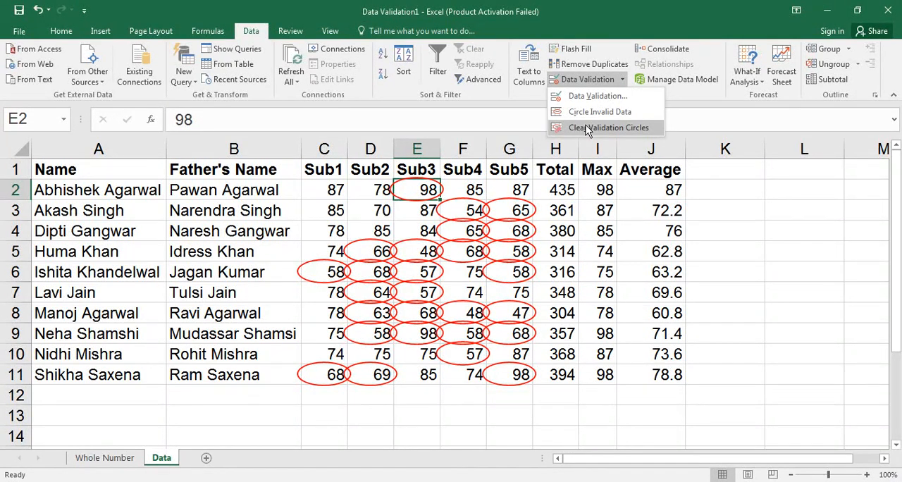
{"action": "left_click", "coordinate": [585, 128]}
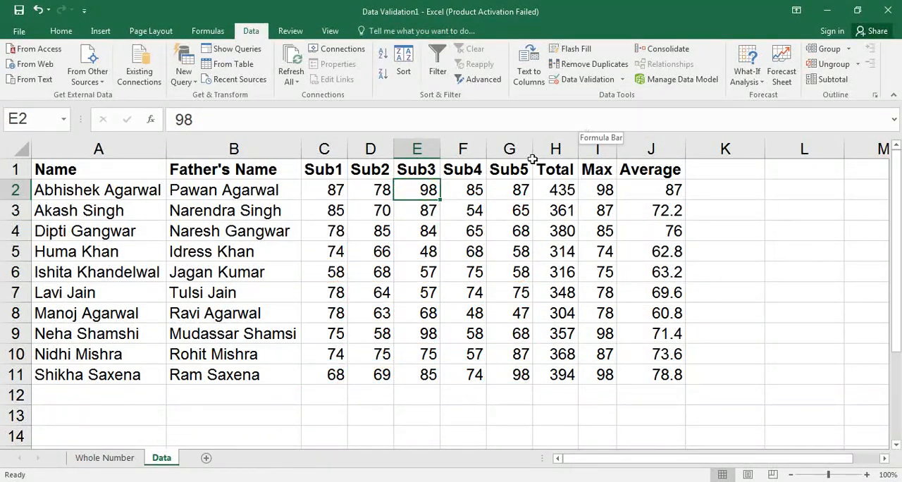
{"action": "left_click", "coordinate": [116, 459]}
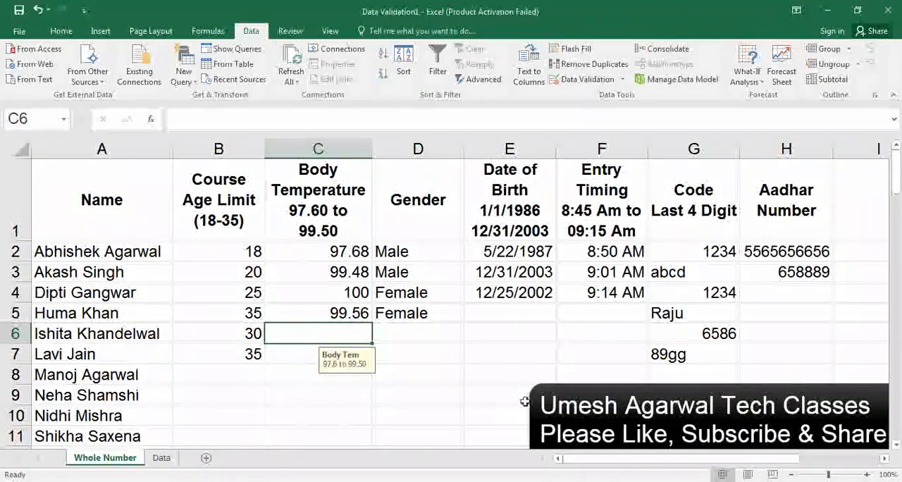